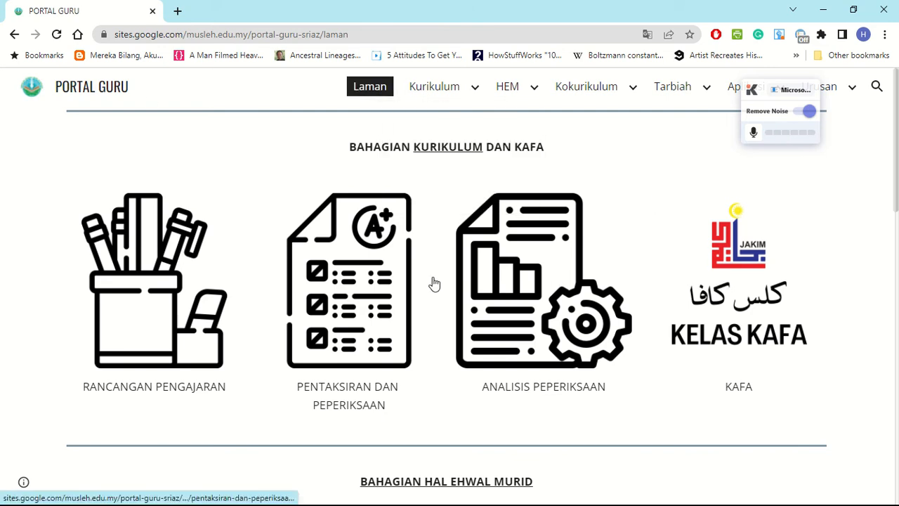
Open the Rancangan Pengajaran Harian page within the teacher portal's Rancangan Pengajaran section
{"action": "scroll", "coordinate": [434, 282], "scroll_direction": "down", "scroll_amount": 2}
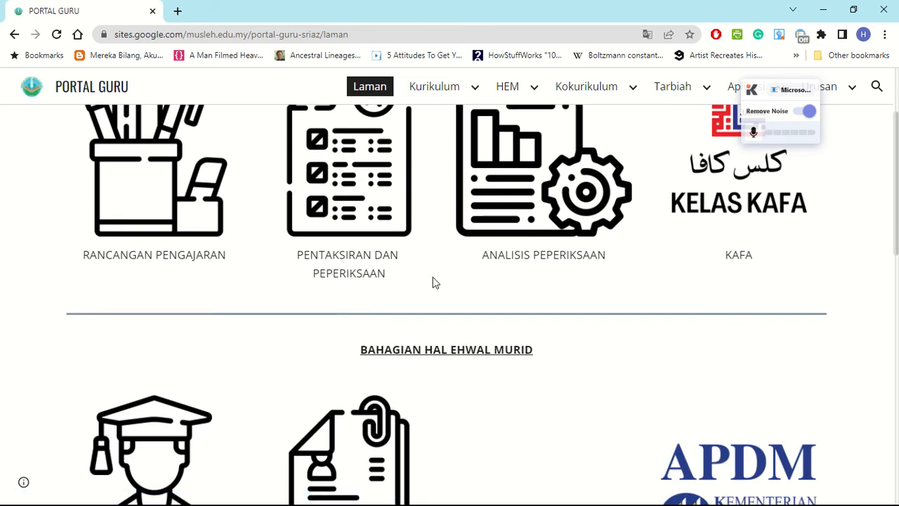
{"action": "scroll", "coordinate": [434, 282], "scroll_direction": "up", "scroll_amount": 2}
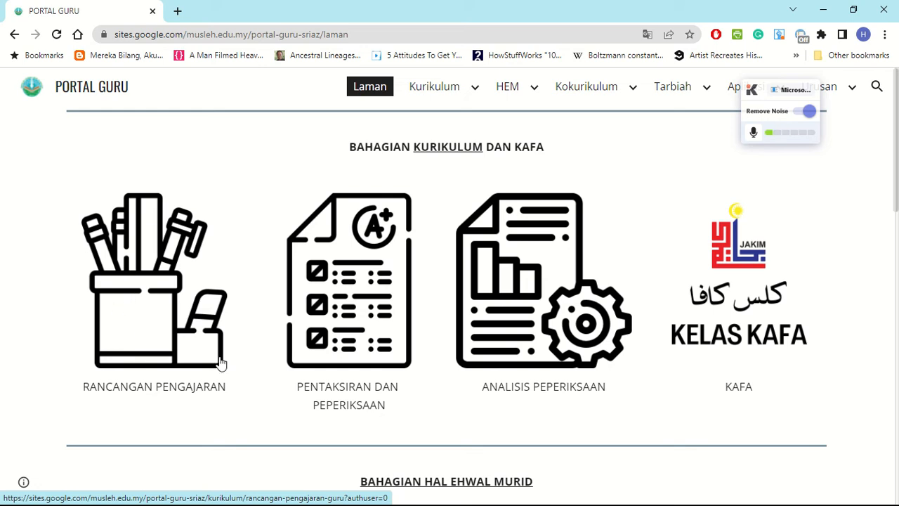
{"action": "left_click", "coordinate": [140, 313]}
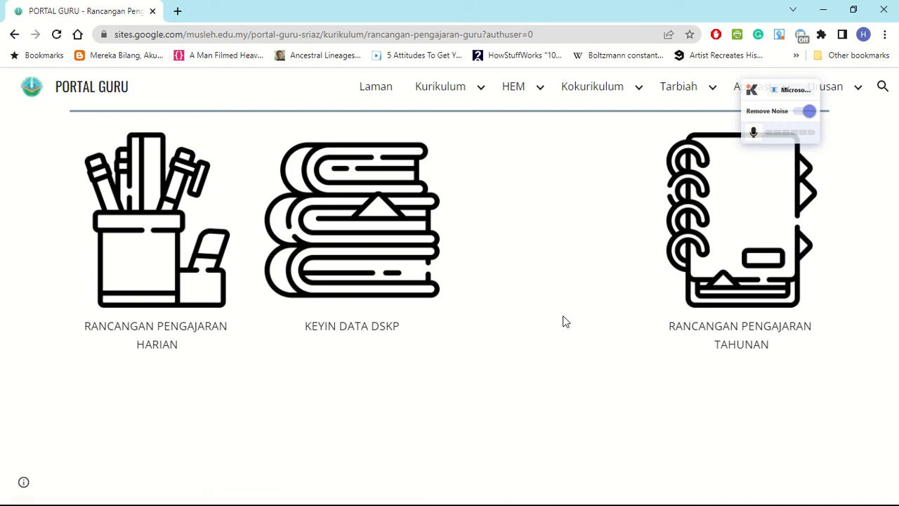
{"action": "left_click", "coordinate": [140, 261]}
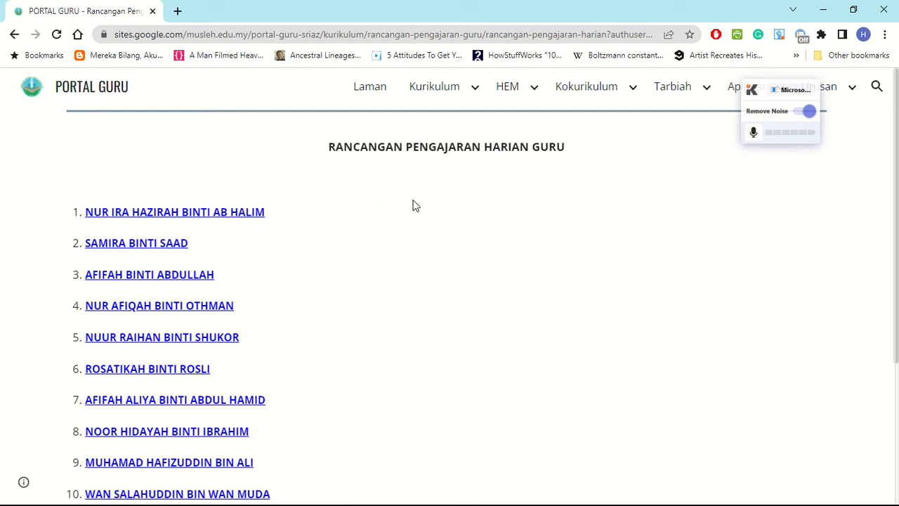
Open the daily lesson plan spreadsheet of the ninth teacher in the Rancangan Pengajaran Harian Guru list
{"action": "scroll", "coordinate": [414, 205], "scroll_direction": "down", "scroll_amount": 2}
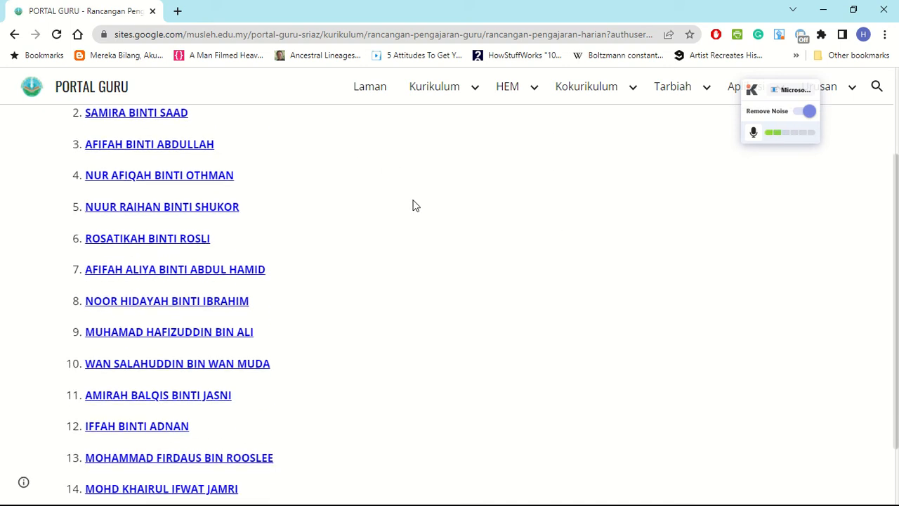
{"action": "scroll", "coordinate": [414, 206], "scroll_direction": "down", "scroll_amount": 1}
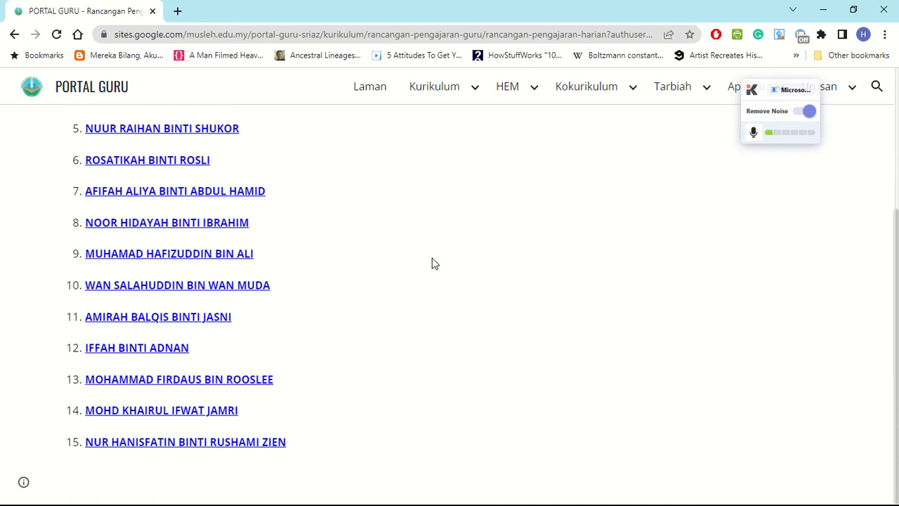
{"action": "scroll", "coordinate": [431, 261], "scroll_direction": "up", "scroll_amount": 3}
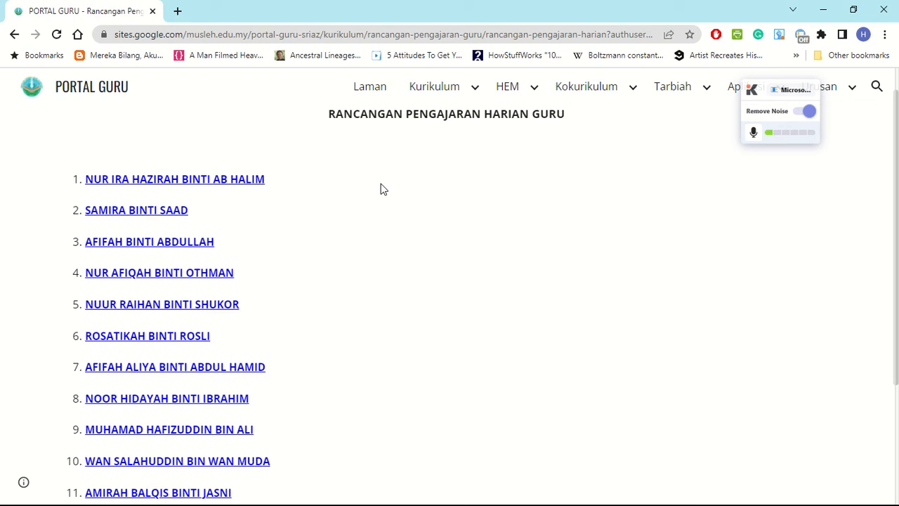
{"action": "scroll", "coordinate": [371, 195], "scroll_direction": "down", "scroll_amount": 1}
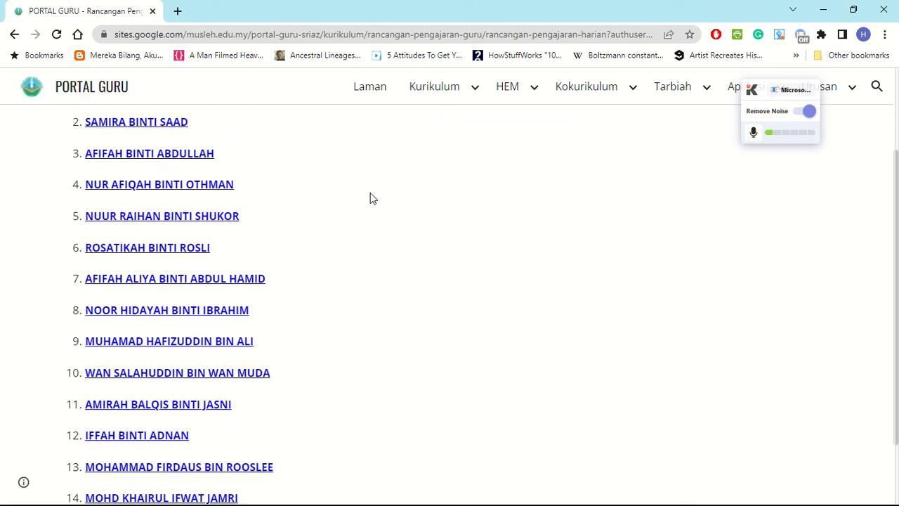
{"action": "scroll", "coordinate": [367, 280], "scroll_direction": "down", "scroll_amount": 1}
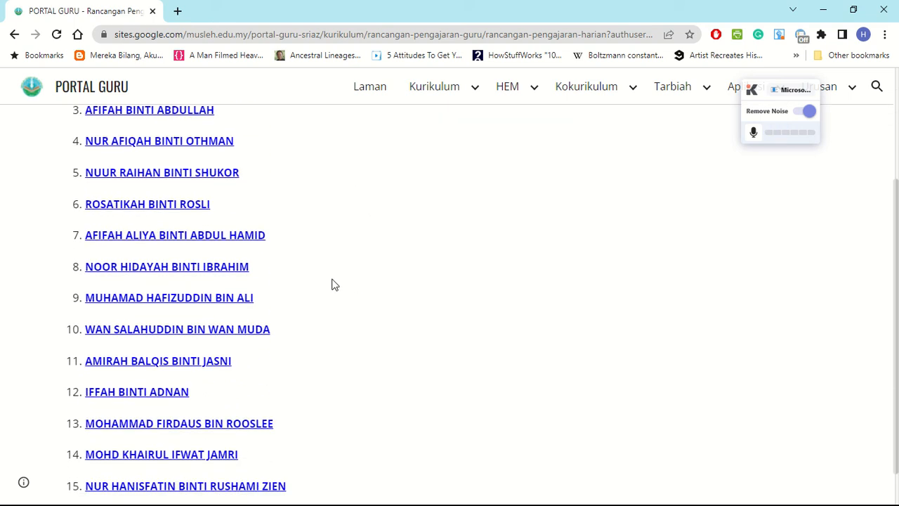
{"action": "left_click", "coordinate": [228, 302]}
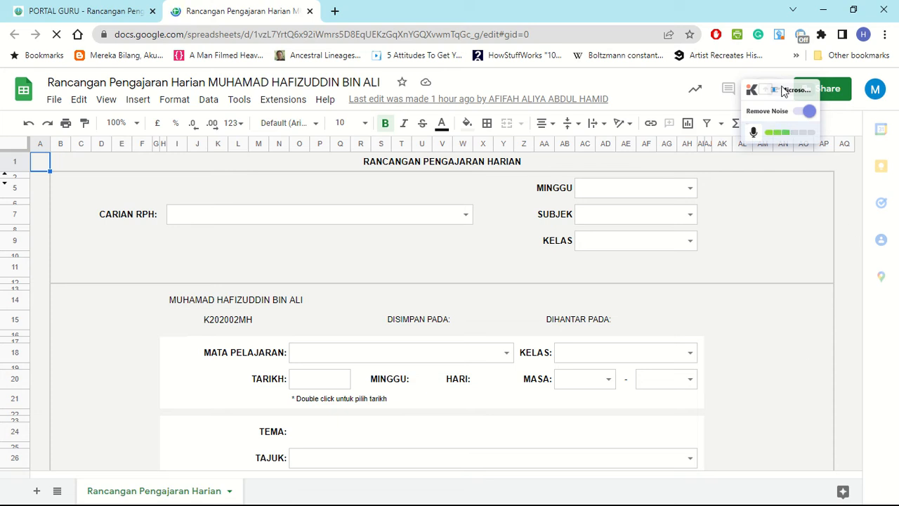
Examine the whole lesson plan form, from the RPH search area and subject details down to the Refleksi and Catatan fields
{"action": "left_click_drag", "start_coordinate": [801, 86], "coordinate": [823, 40]}
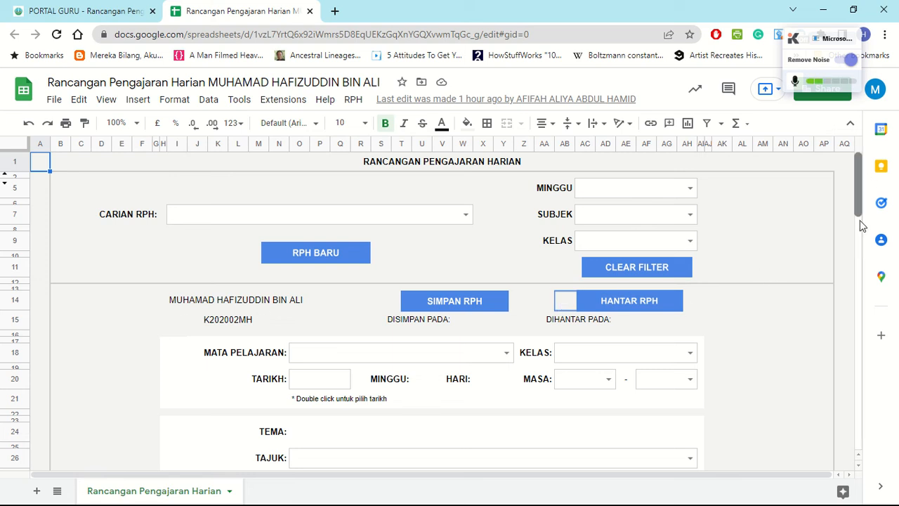
{"action": "scroll", "coordinate": [861, 235], "scroll_direction": "down", "scroll_amount": 3}
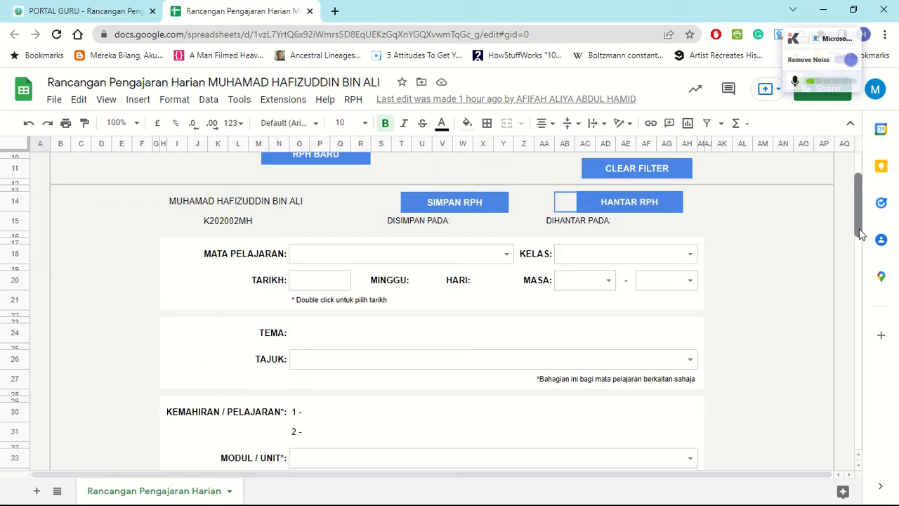
{"action": "scroll", "coordinate": [860, 232], "scroll_direction": "down", "scroll_amount": 3}
{"action": "scroll", "coordinate": [859, 231], "scroll_direction": "up", "scroll_amount": 3}
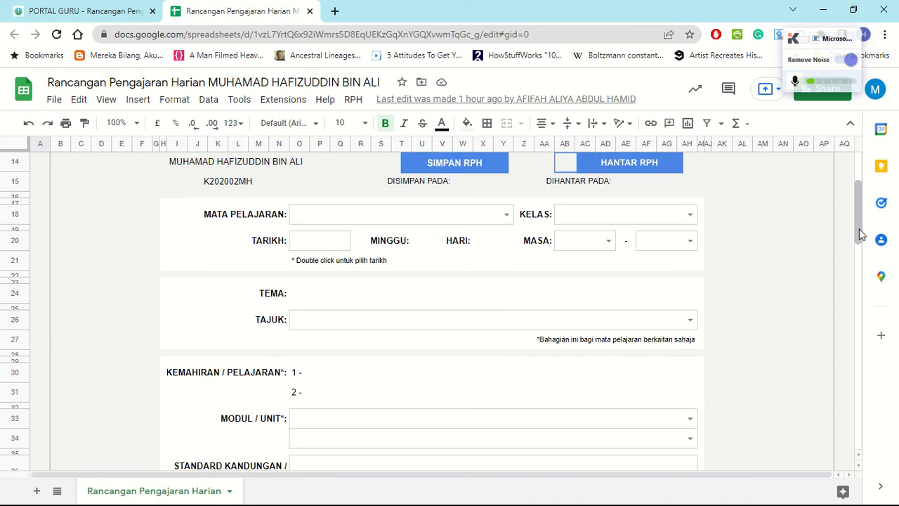
{"action": "scroll", "coordinate": [859, 229], "scroll_direction": "up", "scroll_amount": 2}
{"action": "scroll", "coordinate": [859, 231], "scroll_direction": "down", "scroll_amount": 3}
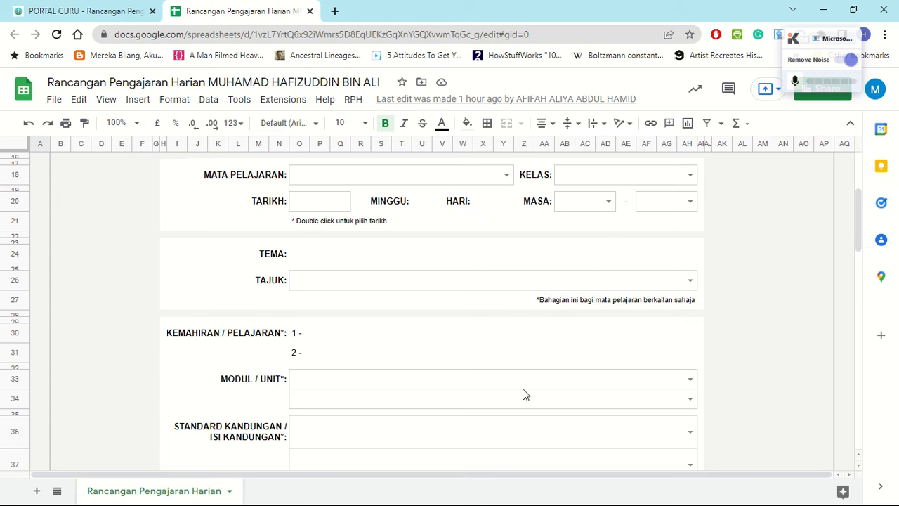
{"action": "scroll", "coordinate": [524, 391], "scroll_direction": "down", "scroll_amount": 5}
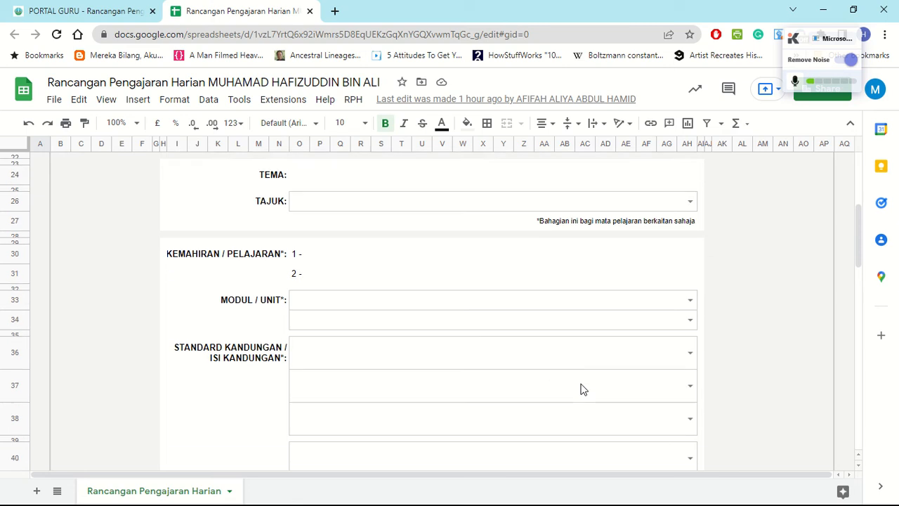
{"action": "scroll", "coordinate": [580, 389], "scroll_direction": "down", "scroll_amount": 6}
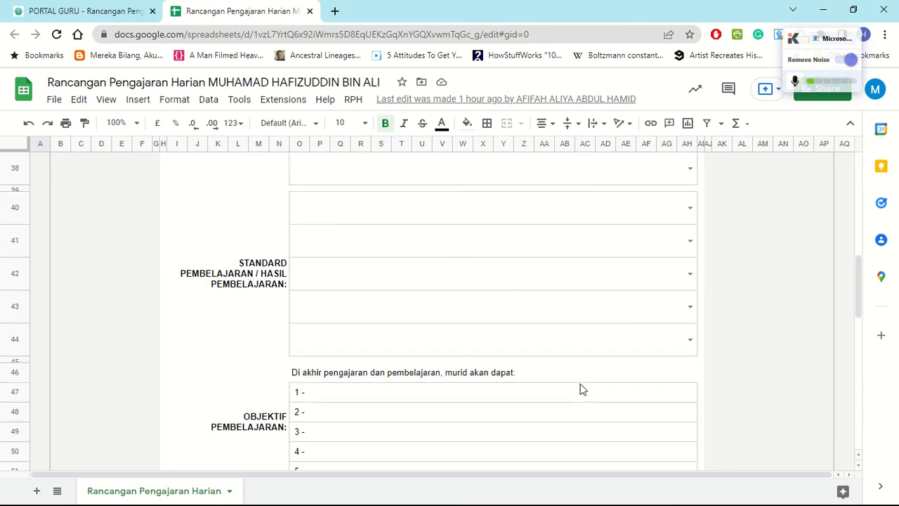
{"action": "scroll", "coordinate": [580, 389], "scroll_direction": "down", "scroll_amount": 7}
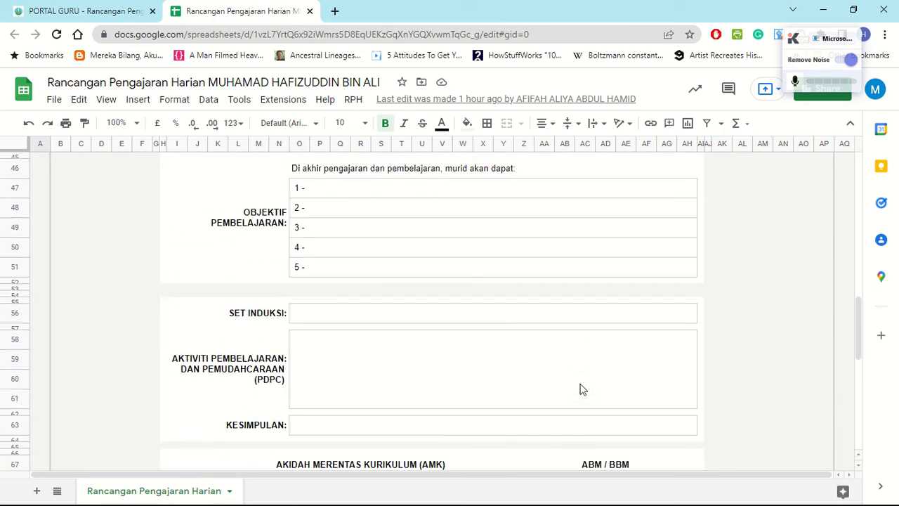
{"action": "scroll", "coordinate": [580, 388], "scroll_direction": "up", "scroll_amount": 1}
{"action": "scroll", "coordinate": [580, 389], "scroll_direction": "down", "scroll_amount": 4}
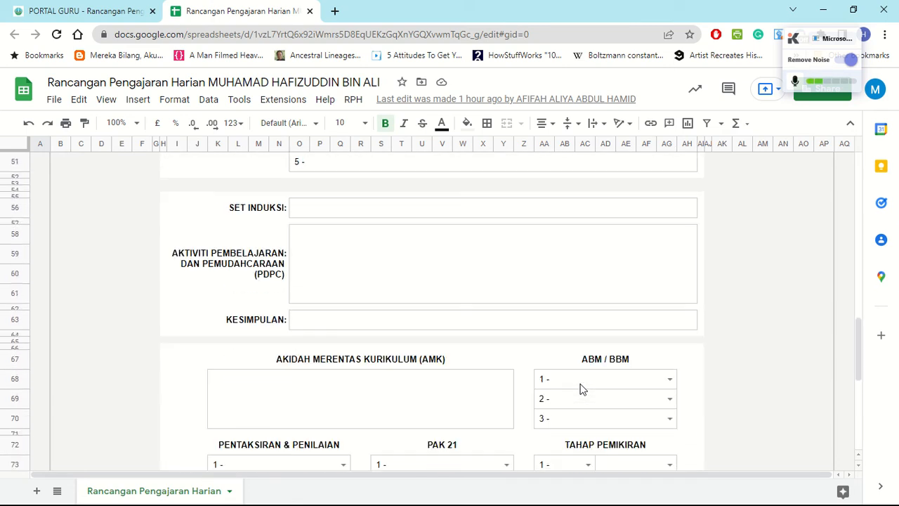
{"action": "scroll", "coordinate": [580, 388], "scroll_direction": "down", "scroll_amount": 2}
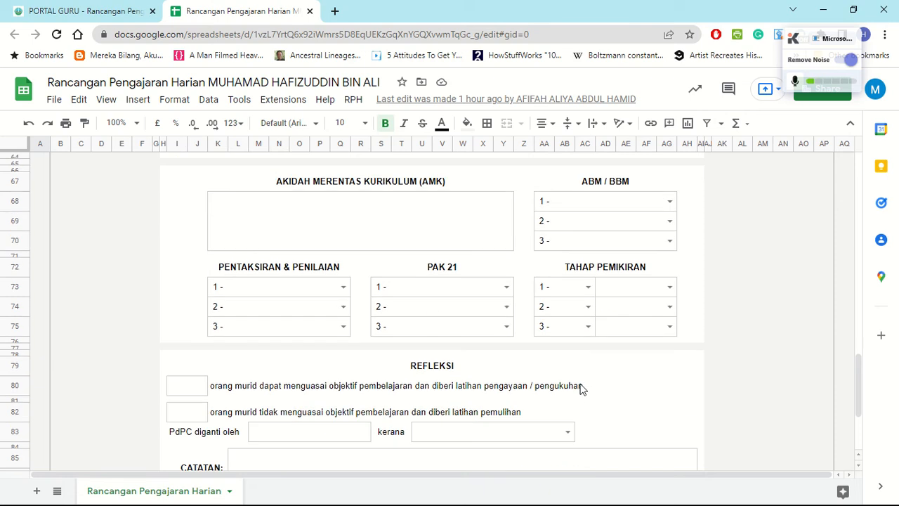
{"action": "scroll", "coordinate": [581, 388], "scroll_direction": "down", "scroll_amount": 1}
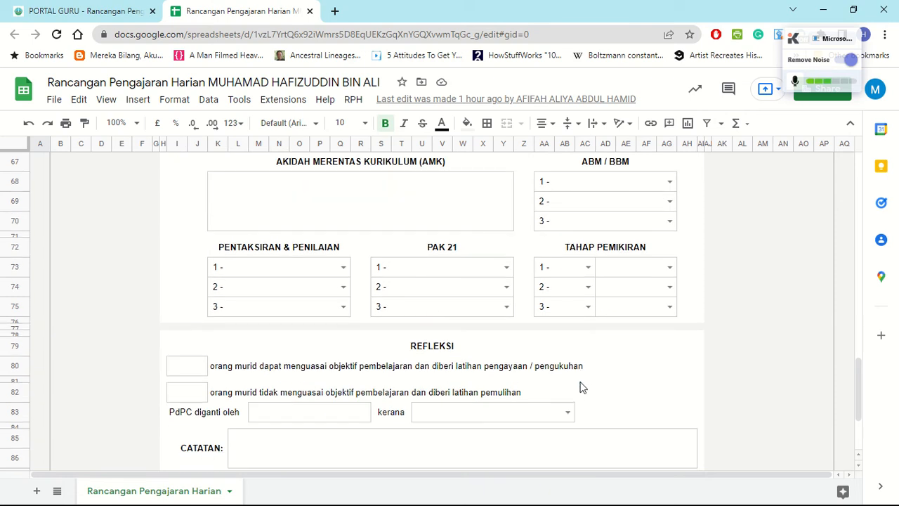
{"action": "scroll", "coordinate": [580, 388], "scroll_direction": "up", "scroll_amount": 6}
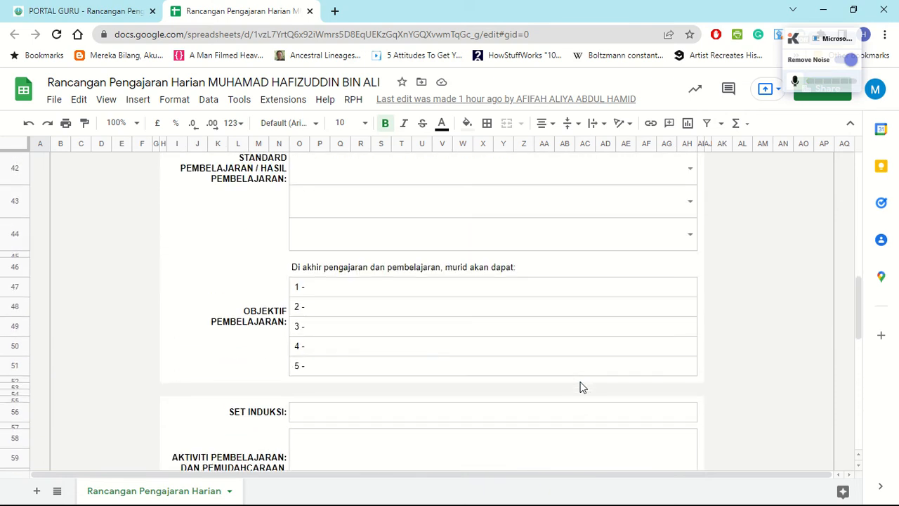
{"action": "scroll", "coordinate": [580, 388], "scroll_direction": "up", "scroll_amount": 5}
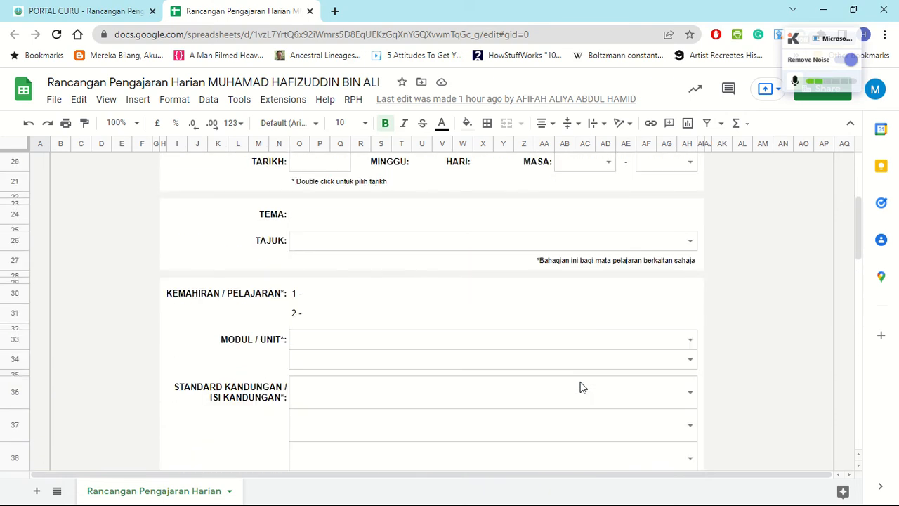
{"action": "scroll", "coordinate": [580, 387], "scroll_direction": "up", "scroll_amount": 1}
{"action": "scroll", "coordinate": [581, 387], "scroll_direction": "up", "scroll_amount": 6}
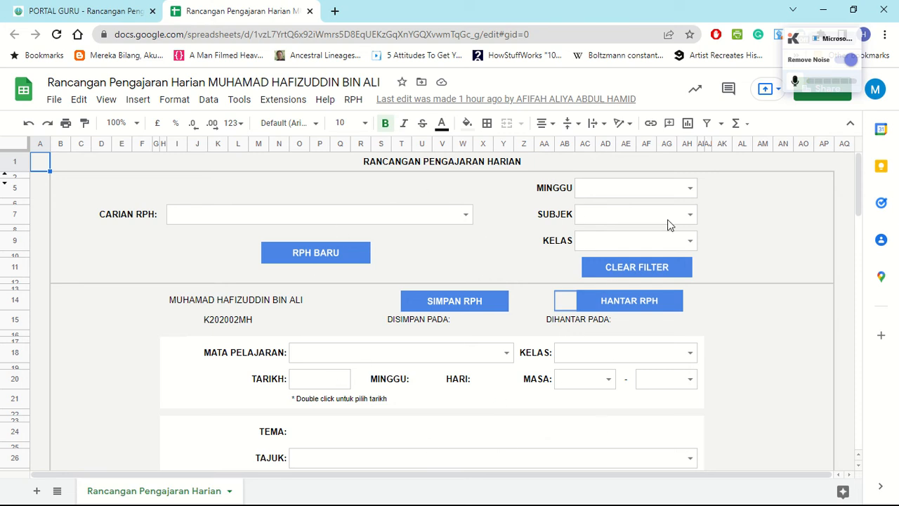
Run RPH Baru and authorize the attached script with the teacher's Google account, allowing the requested access
{"action": "left_click", "coordinate": [316, 256]}
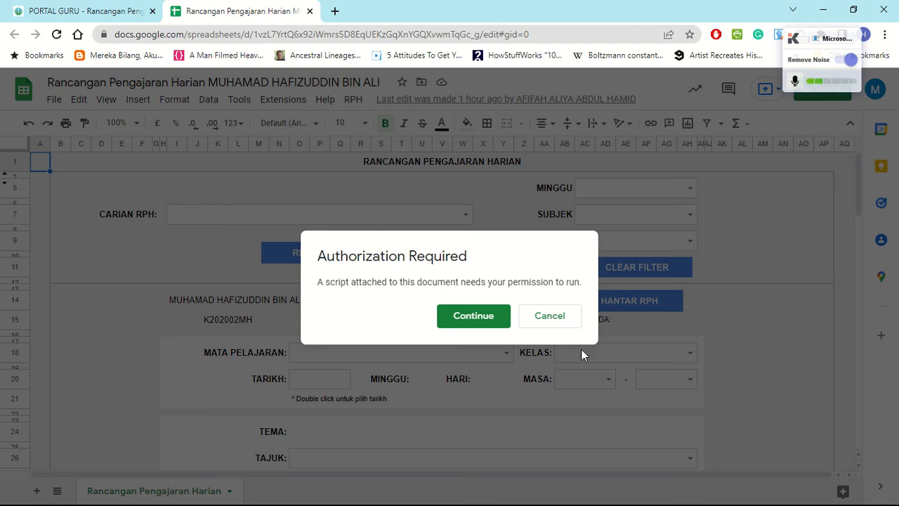
{"action": "left_click", "coordinate": [470, 317]}
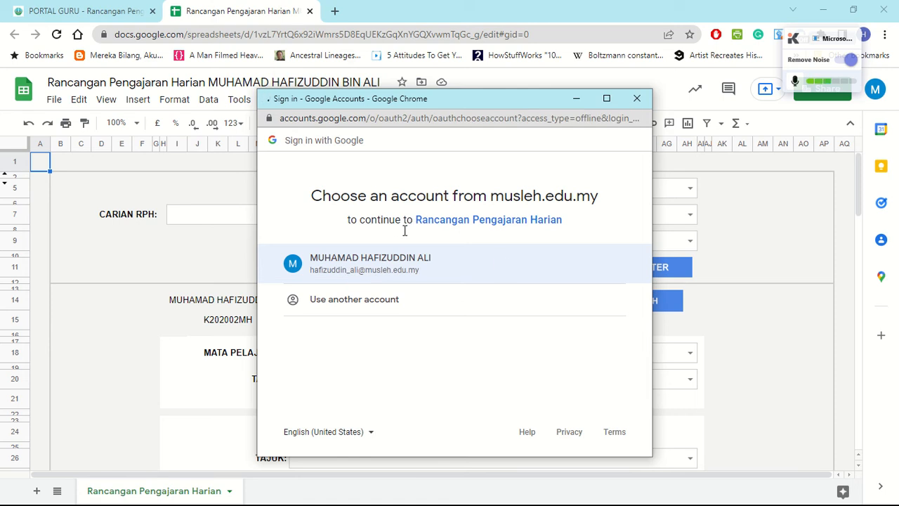
{"action": "left_click", "coordinate": [397, 265]}
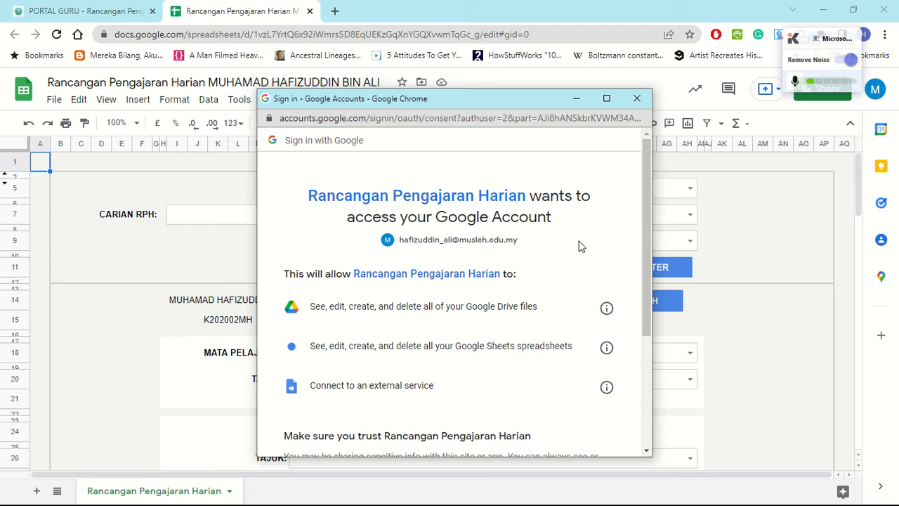
{"action": "scroll", "coordinate": [580, 246], "scroll_direction": "down", "scroll_amount": 3}
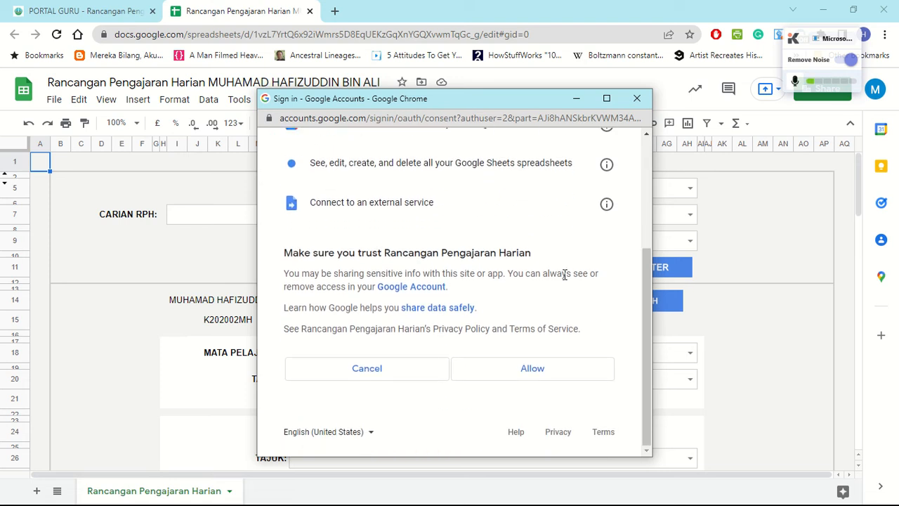
{"action": "left_click", "coordinate": [553, 374]}
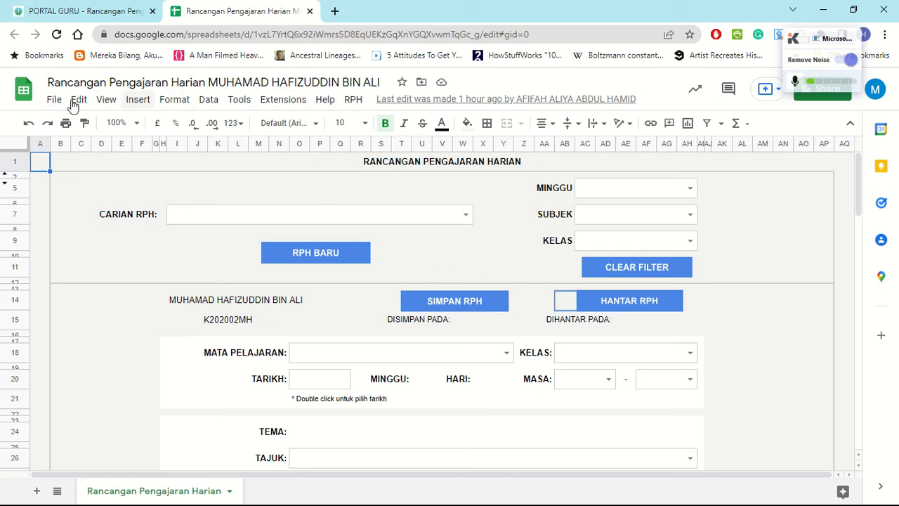
Run the Update Data Tapak command on the lesson plan spreadsheet
{"action": "left_click", "coordinate": [353, 102]}
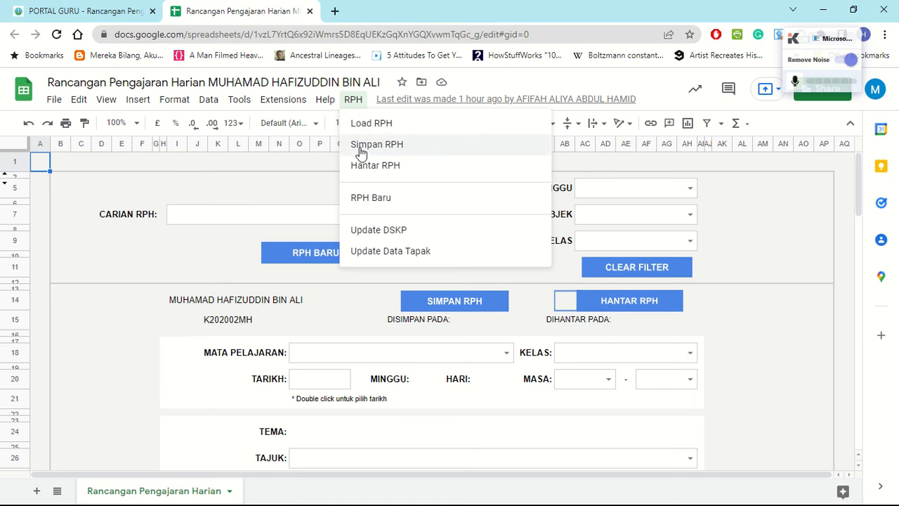
{"action": "left_click", "coordinate": [397, 253]}
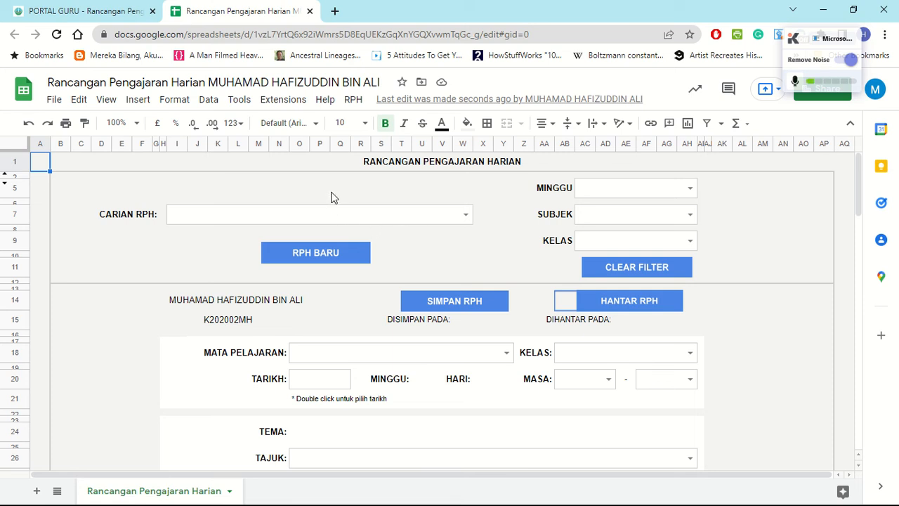
Open the Apps Script project attached to the lesson plan spreadsheet and go to its Triggers page
{"action": "left_click", "coordinate": [284, 105]}
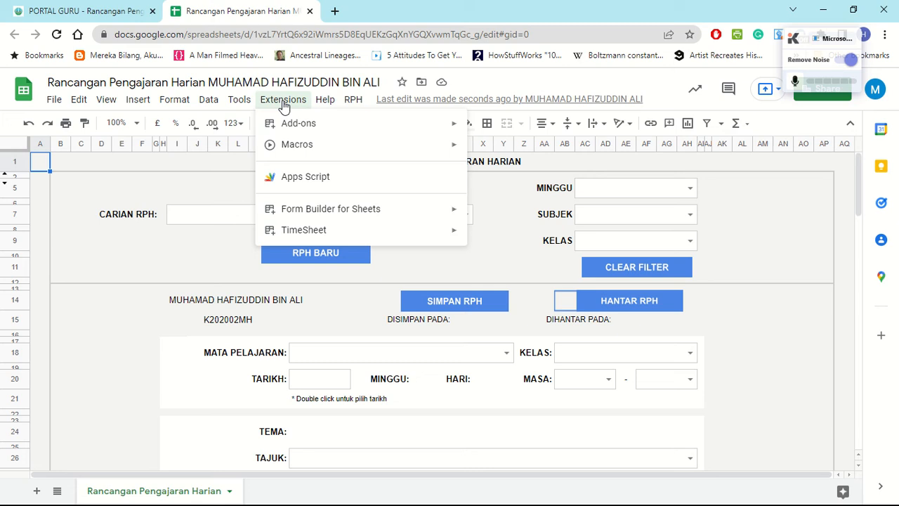
{"action": "left_click", "coordinate": [292, 181]}
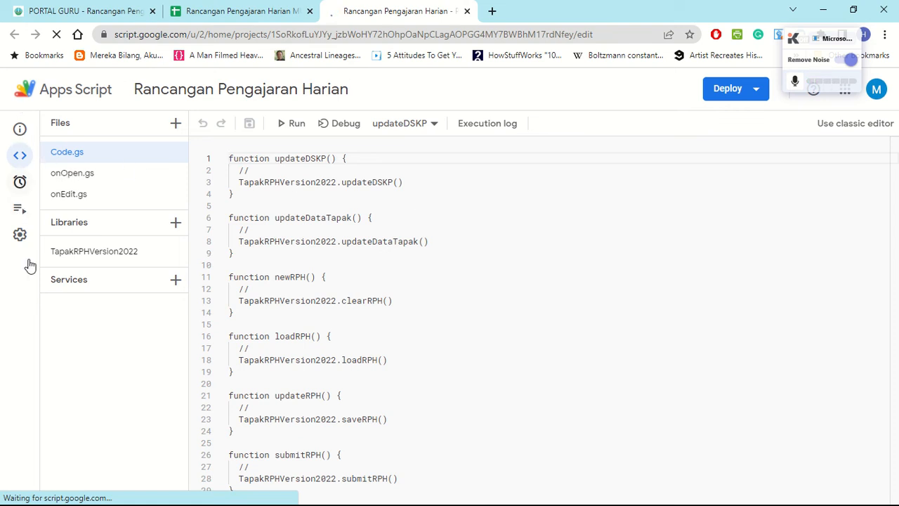
{"action": "mouse_move", "coordinate": [22, 190]}
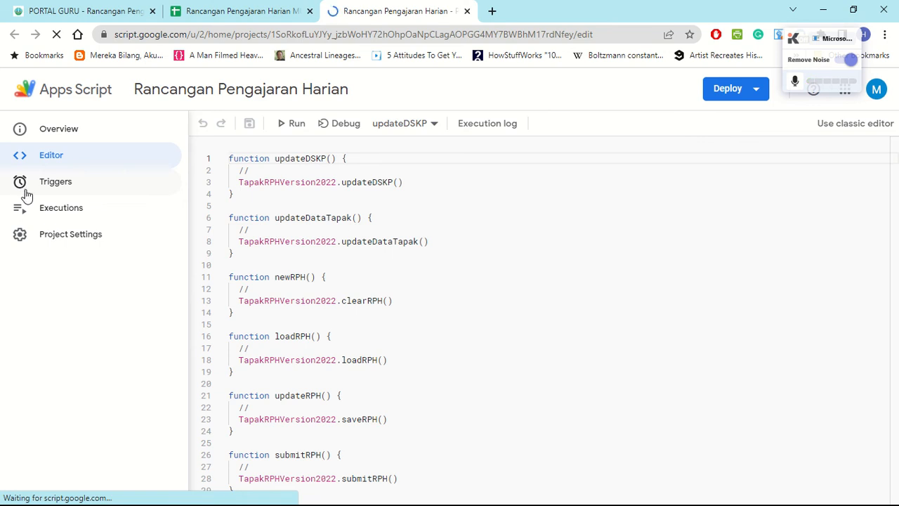
{"action": "left_click", "coordinate": [26, 194]}
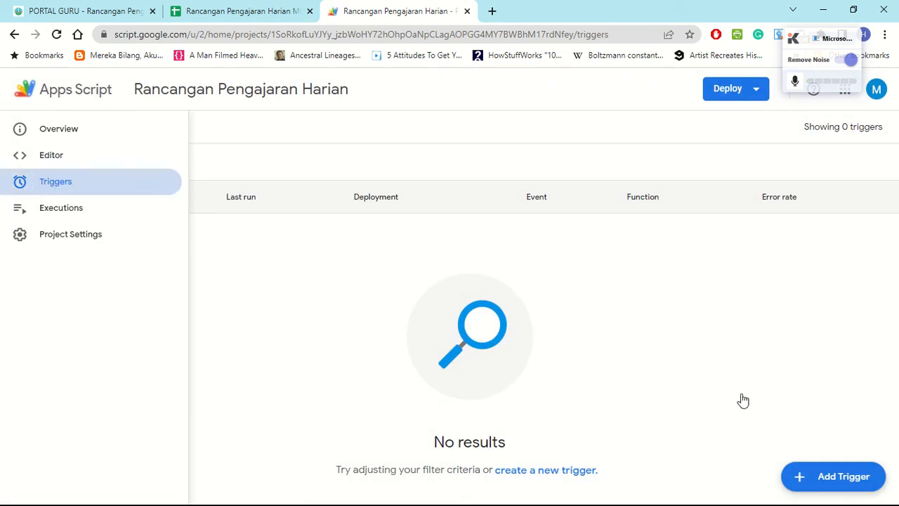
Add a trigger that runs onEdit on the Head deployment, with event source From spreadsheet and event type On edit
{"action": "left_click", "coordinate": [824, 479]}
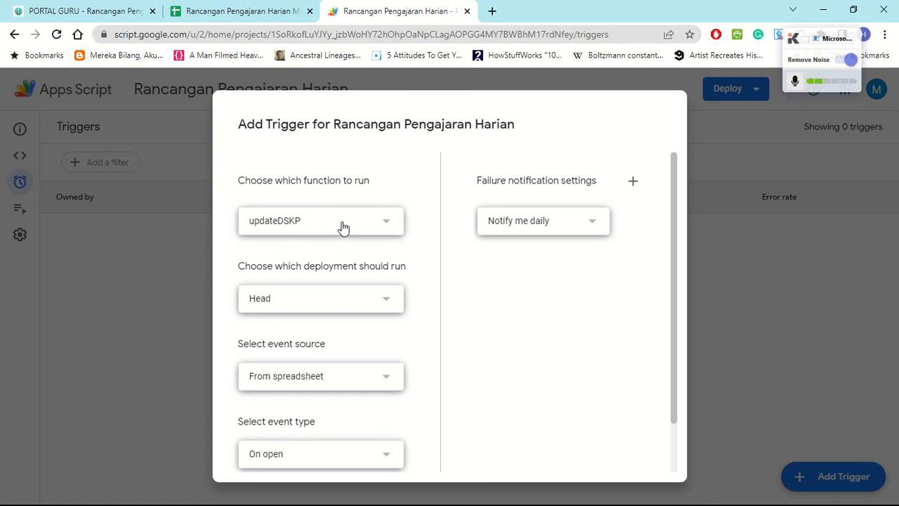
{"action": "left_click", "coordinate": [389, 225]}
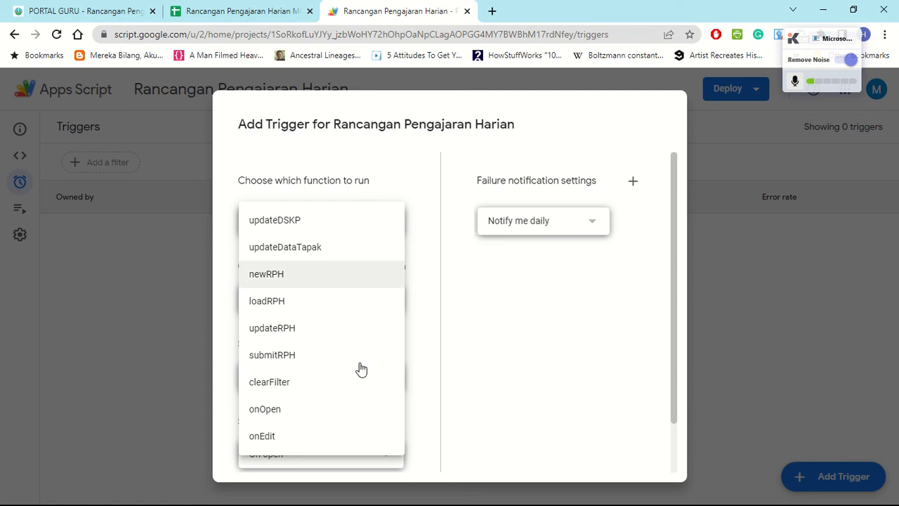
{"action": "left_click", "coordinate": [341, 437]}
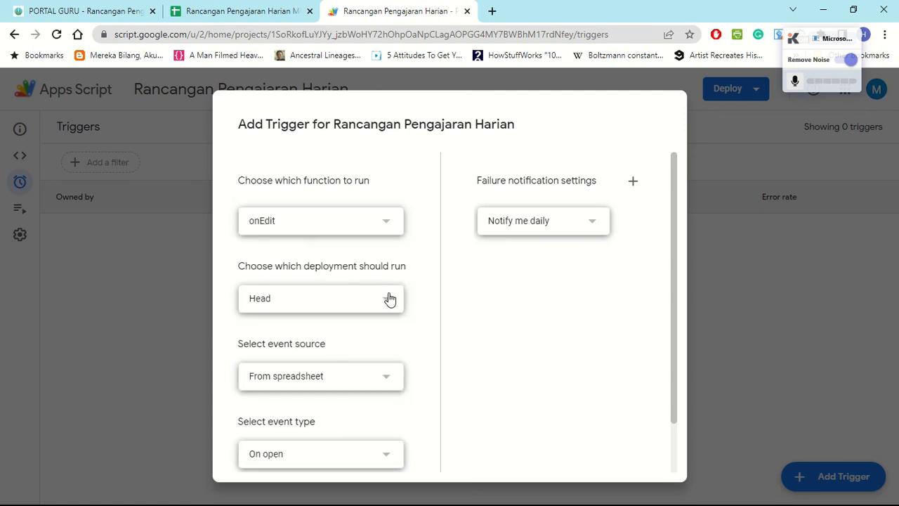
{"action": "scroll", "coordinate": [391, 339], "scroll_direction": "down", "scroll_amount": 2}
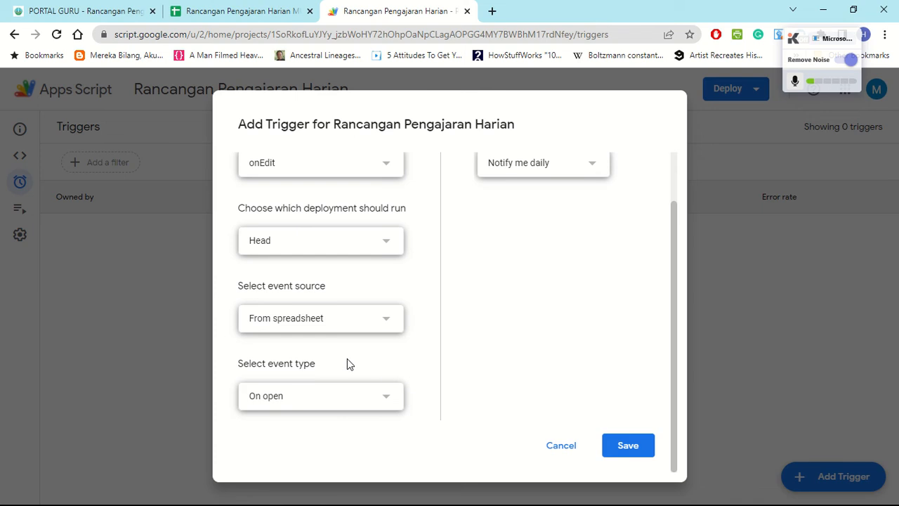
{"action": "left_click", "coordinate": [389, 320]}
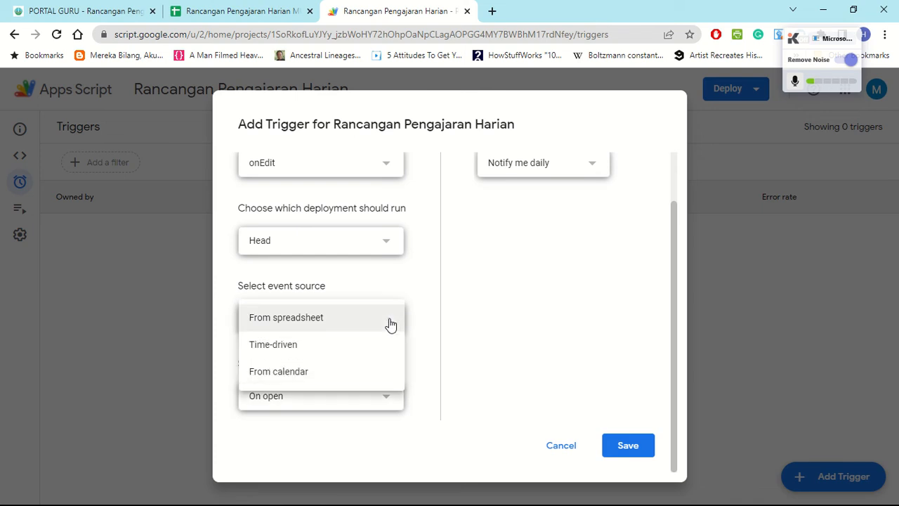
{"action": "left_click", "coordinate": [389, 323]}
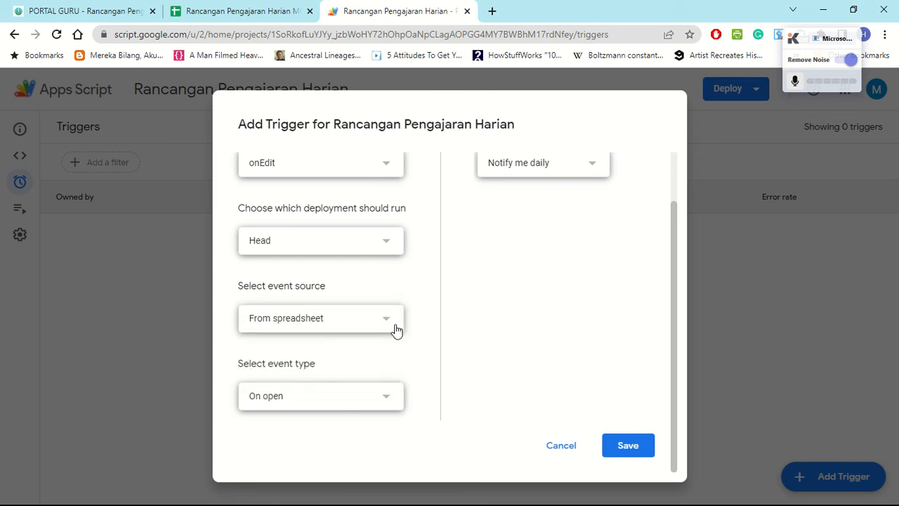
{"action": "left_click", "coordinate": [385, 400]}
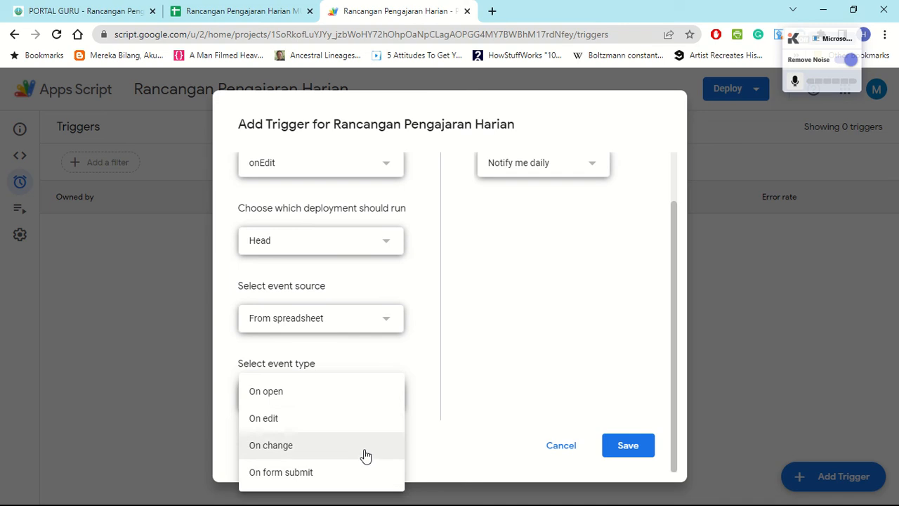
{"action": "left_click", "coordinate": [356, 427]}
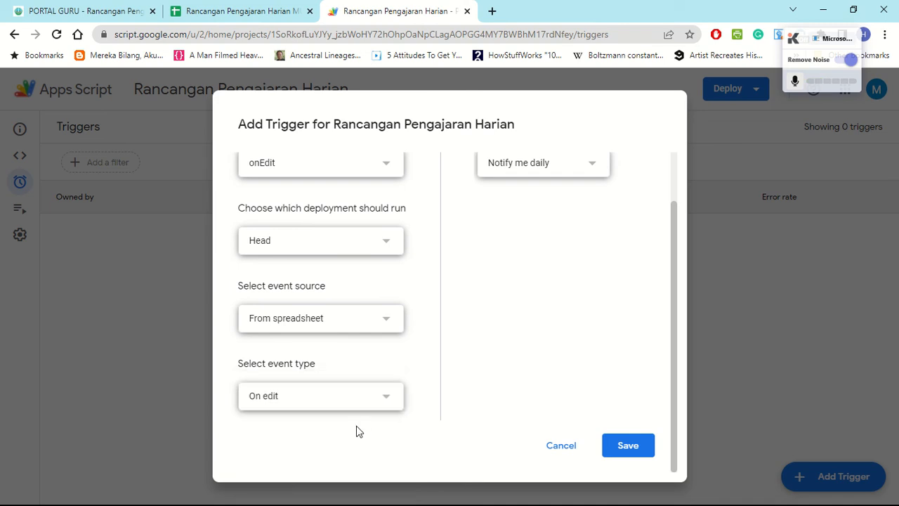
{"action": "scroll", "coordinate": [468, 387], "scroll_direction": "up", "scroll_amount": 1}
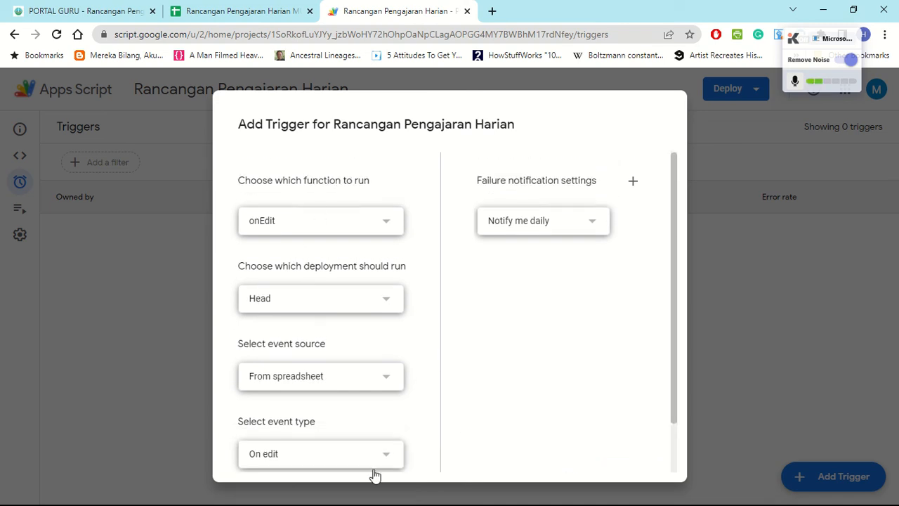
{"action": "scroll", "coordinate": [555, 302], "scroll_direction": "down", "scroll_amount": 1}
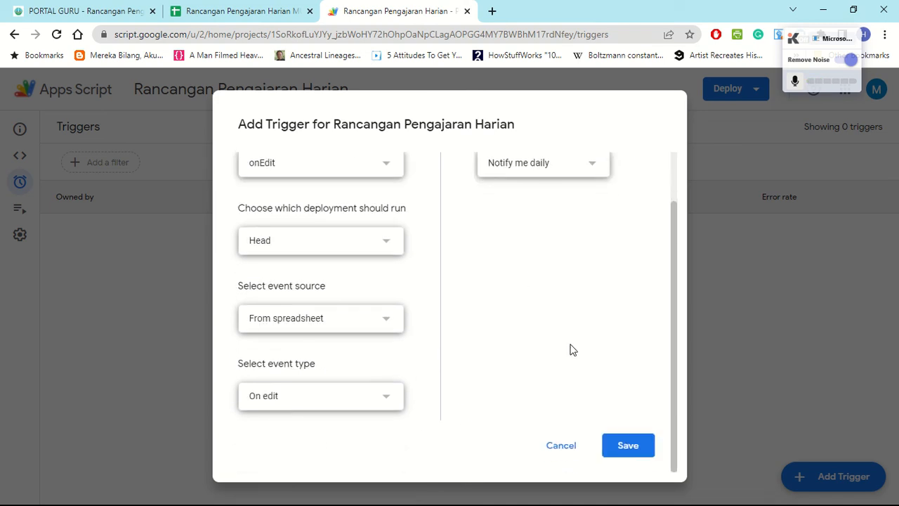
{"action": "left_click", "coordinate": [623, 450]}
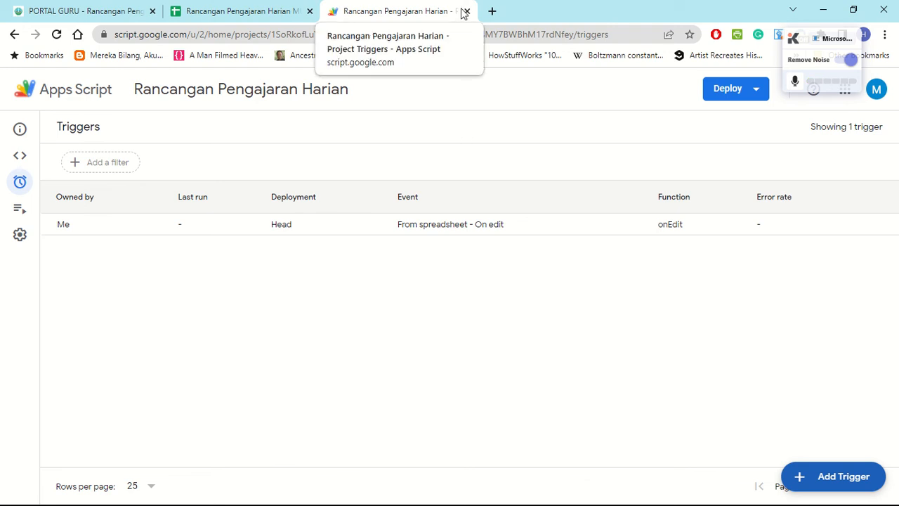
Close the Apps Script project, return to the spreadsheet and view the saved lesson plans offered under CARIAN RPH
{"action": "left_click", "coordinate": [465, 12]}
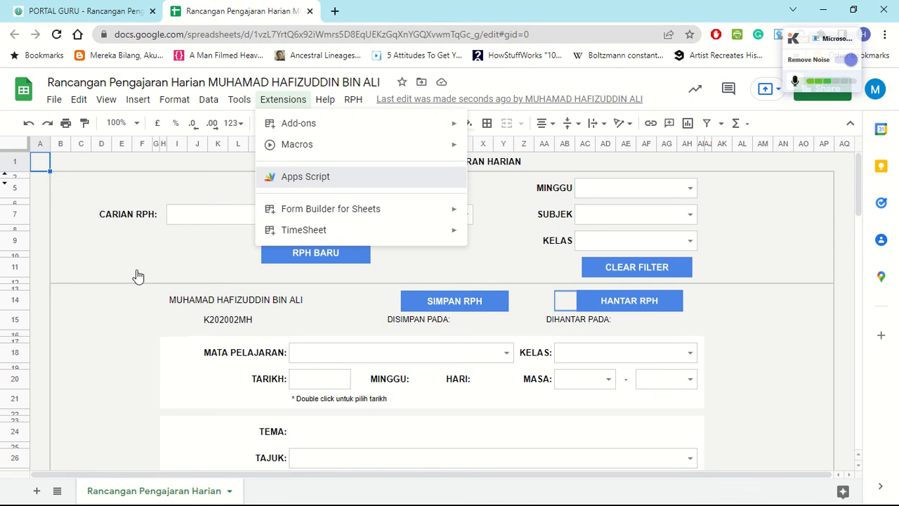
{"action": "left_click", "coordinate": [105, 316]}
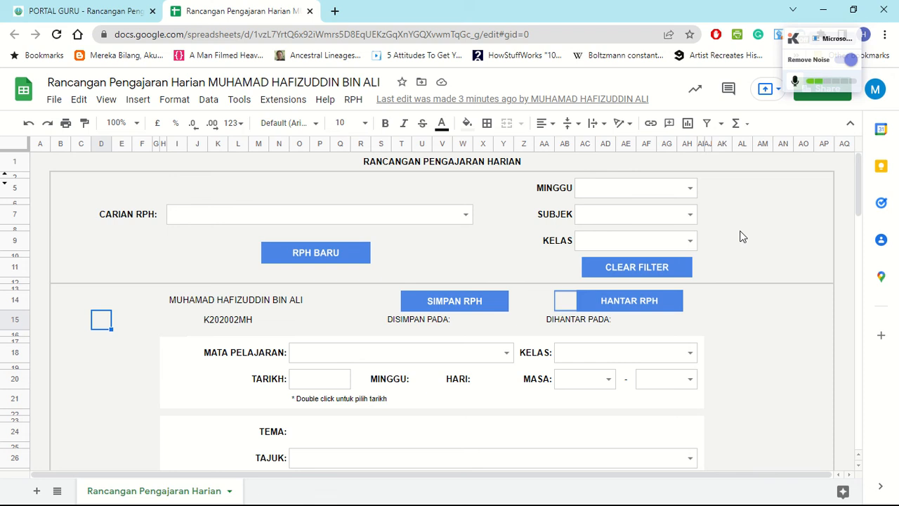
{"action": "left_click", "coordinate": [468, 216]}
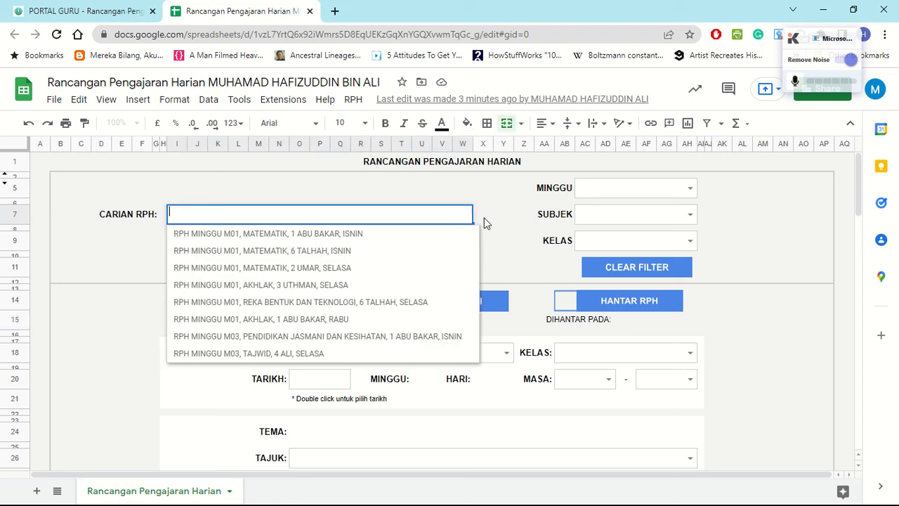
{"action": "left_click", "coordinate": [515, 223]}
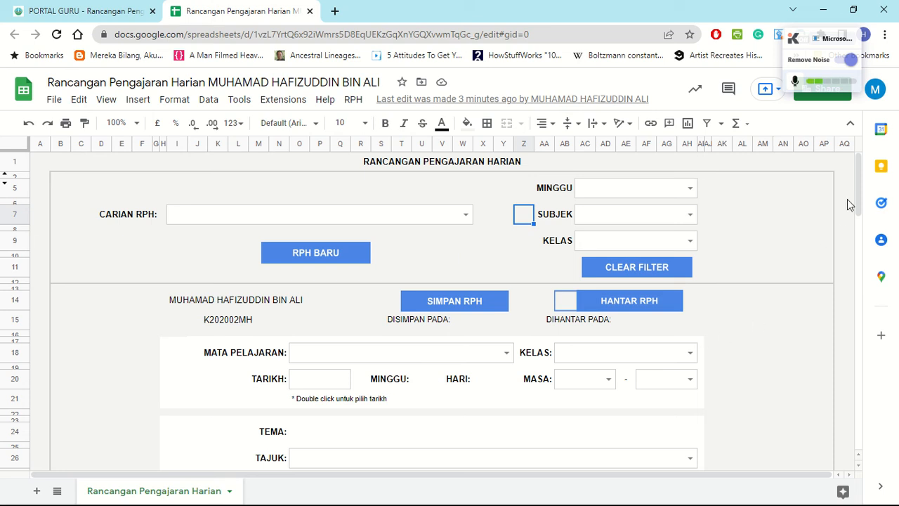
Set the lesson plan's MATA PELAJARAN to SEJARAH and its KELAS to 4 ALI
{"action": "left_click", "coordinate": [764, 320]}
{"action": "scroll", "coordinate": [764, 320], "scroll_direction": "down", "scroll_amount": 1}
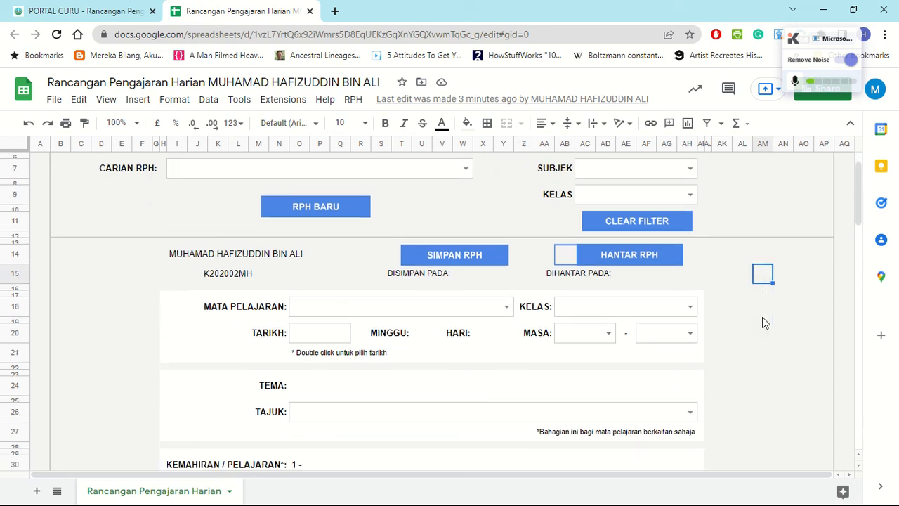
{"action": "scroll", "coordinate": [765, 323], "scroll_direction": "down", "scroll_amount": 1}
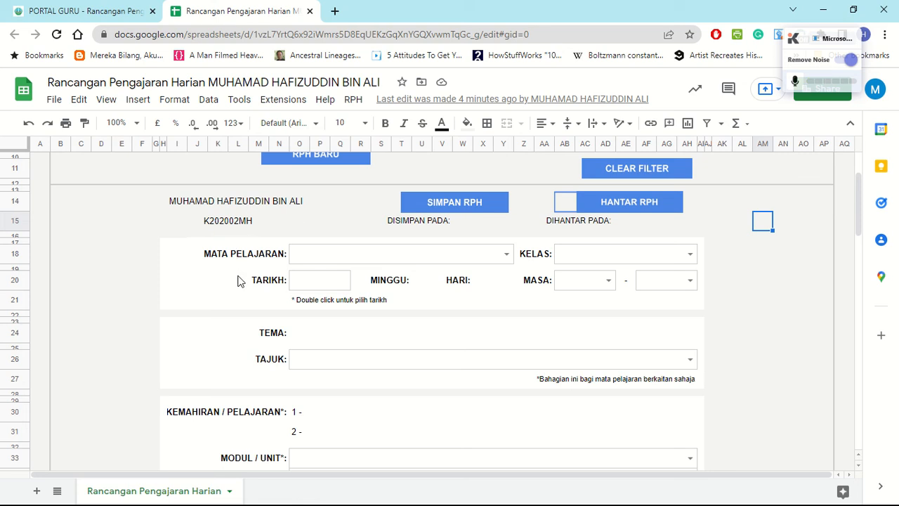
{"action": "left_click", "coordinate": [505, 254]}
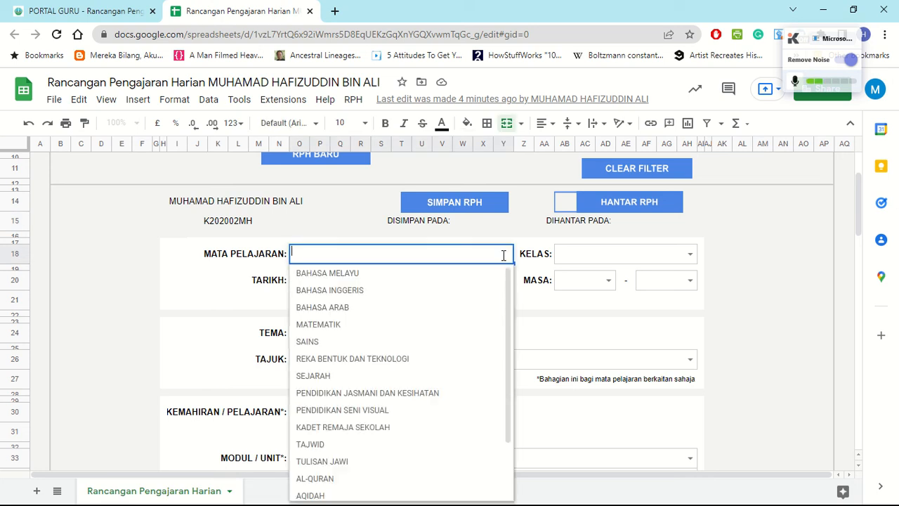
{"action": "left_click", "coordinate": [475, 377]}
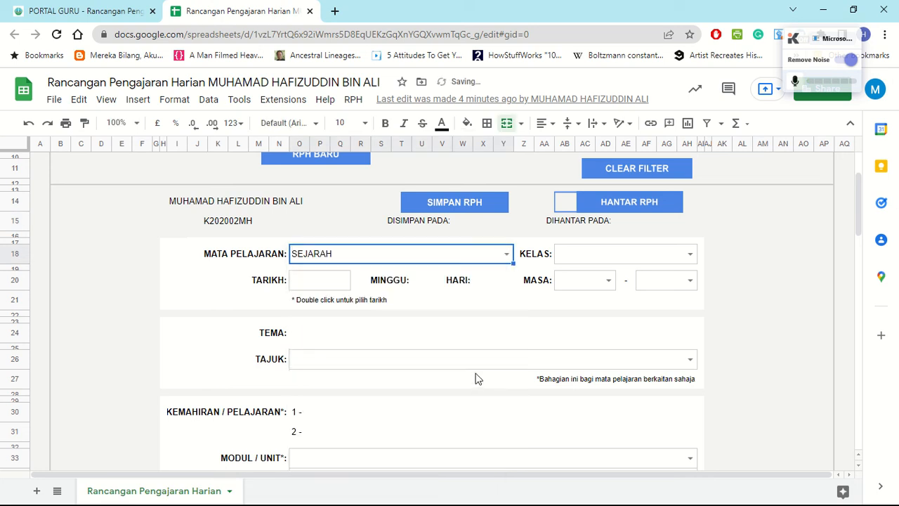
{"action": "left_click", "coordinate": [690, 254]}
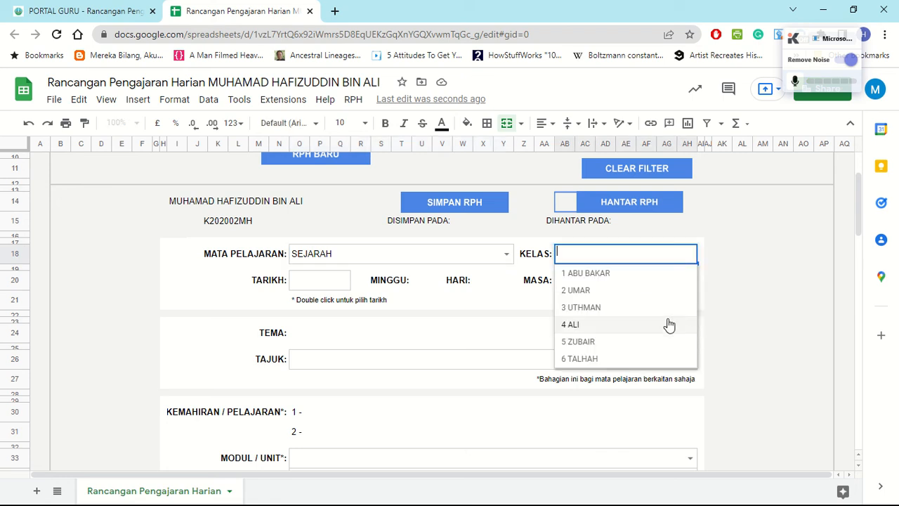
{"action": "left_click", "coordinate": [565, 324]}
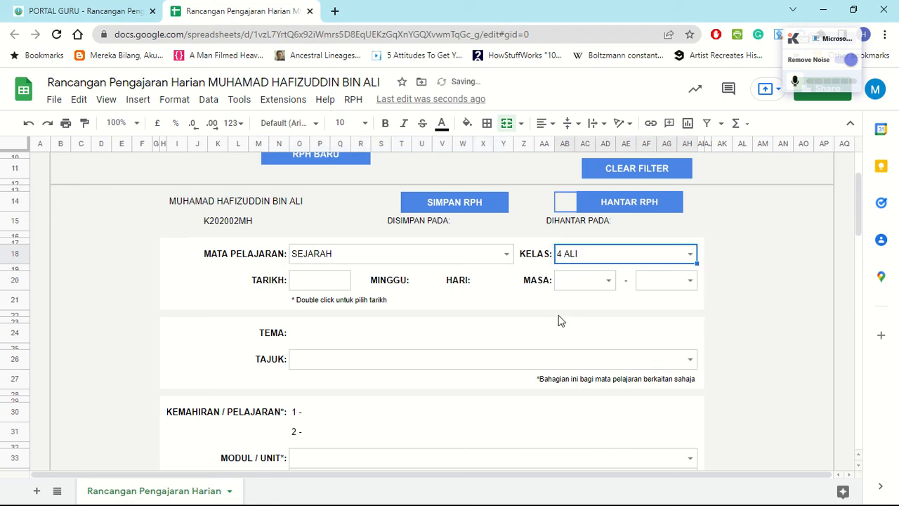
Set the lesson plan's TARIKH to 05/04/2022
{"action": "double_click", "coordinate": [336, 289]}
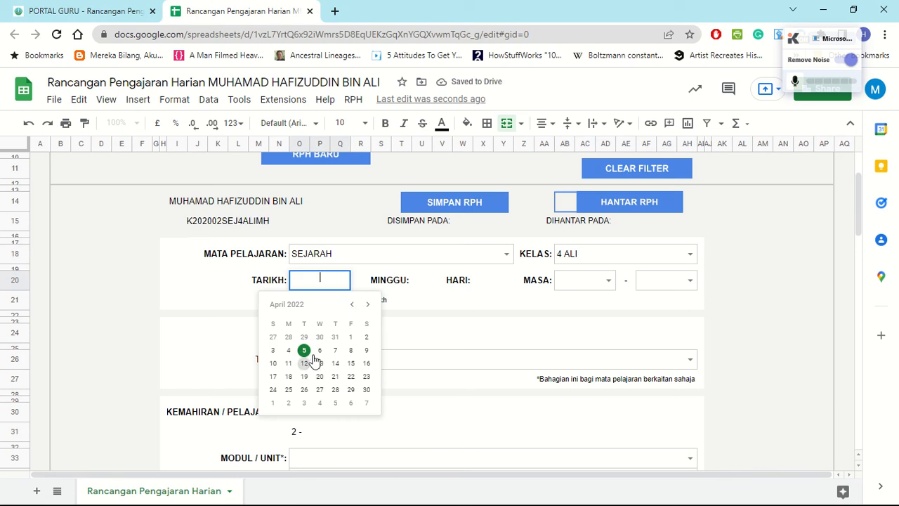
{"action": "left_click", "coordinate": [306, 359]}
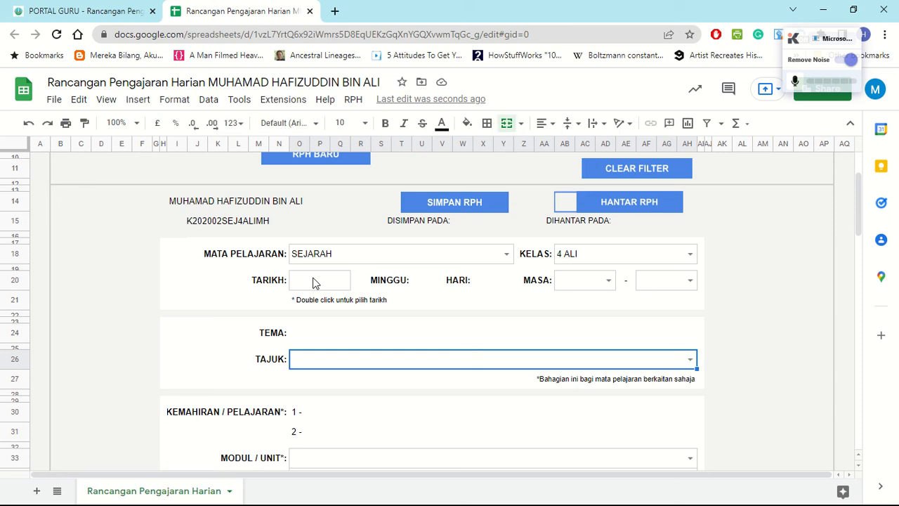
{"action": "left_click", "coordinate": [314, 282]}
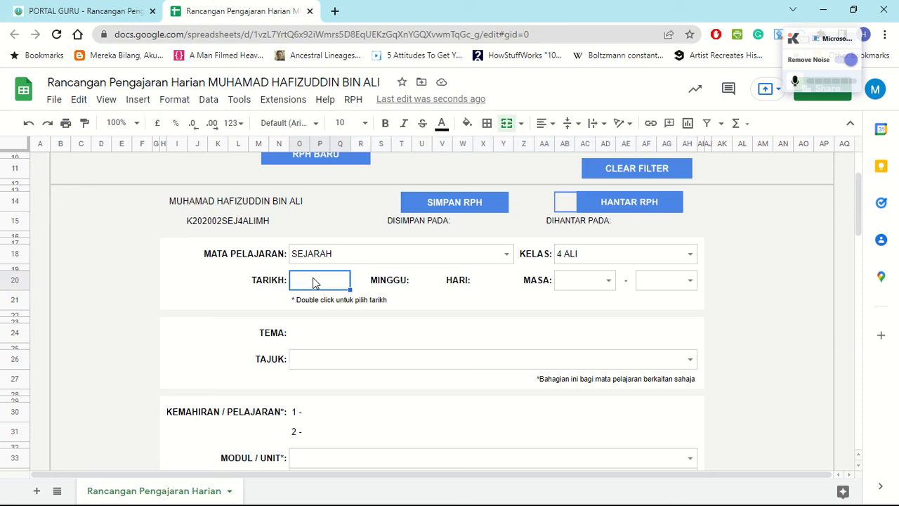
{"action": "double_click", "coordinate": [314, 283]}
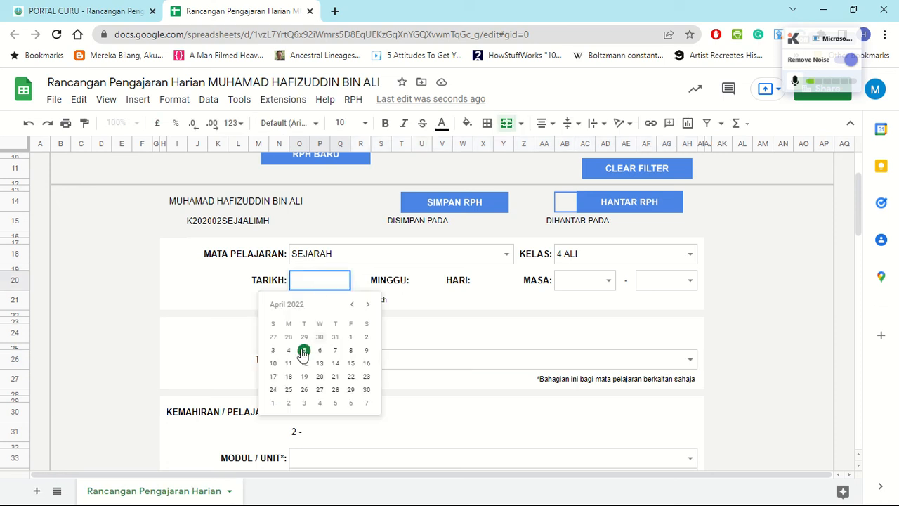
{"action": "left_click", "coordinate": [303, 351]}
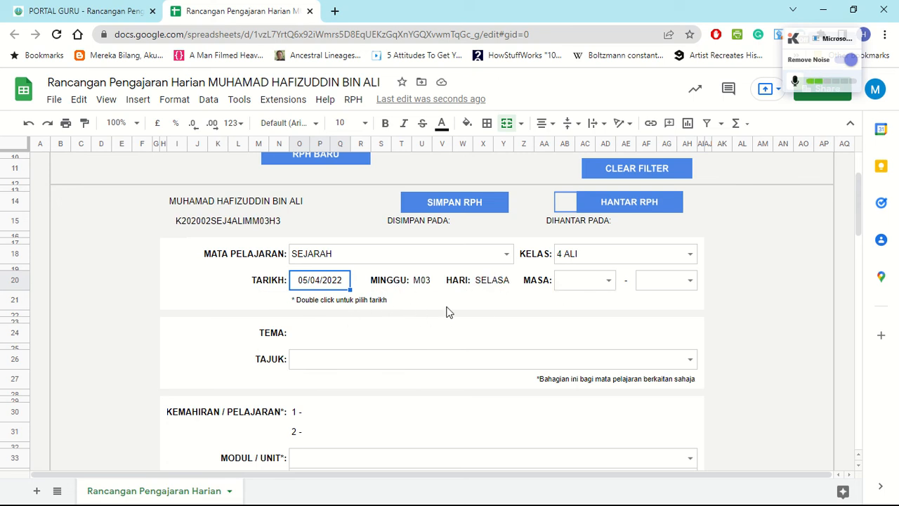
Set the lesson's MASA to run from 10:00 am to 11:00 am
{"action": "left_click", "coordinate": [609, 281]}
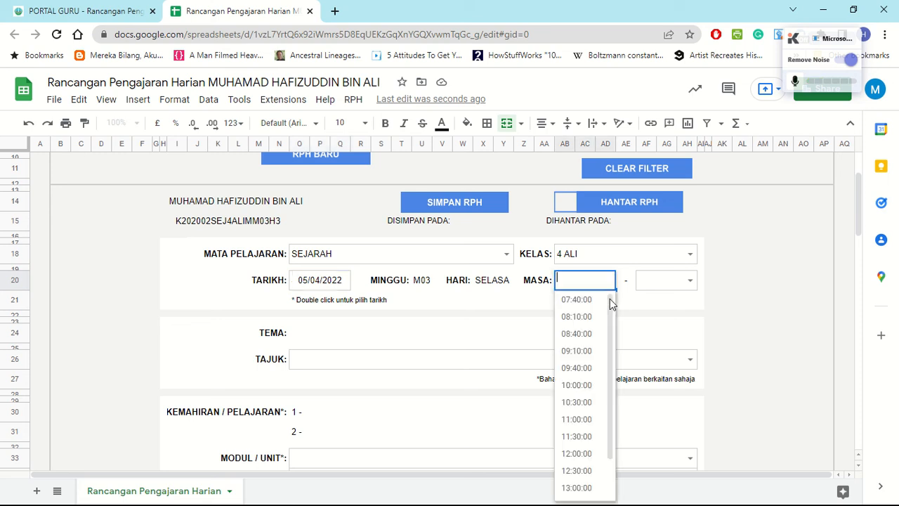
{"action": "left_click", "coordinate": [591, 305]}
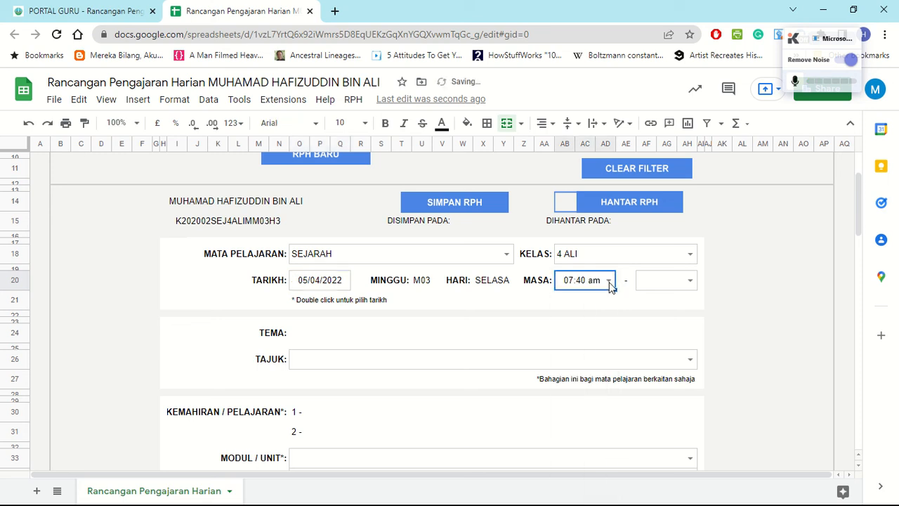
{"action": "left_click", "coordinate": [609, 281]}
{"action": "left_click", "coordinate": [692, 282]}
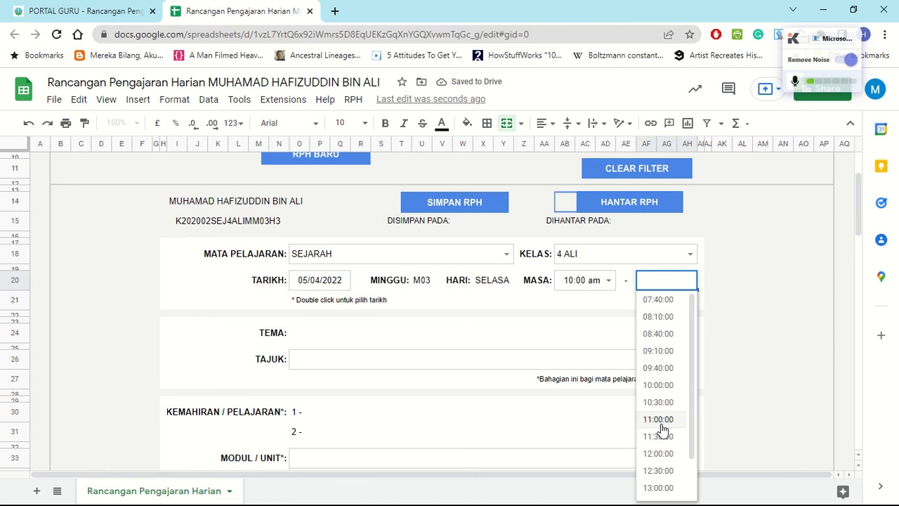
{"action": "left_click", "coordinate": [659, 421]}
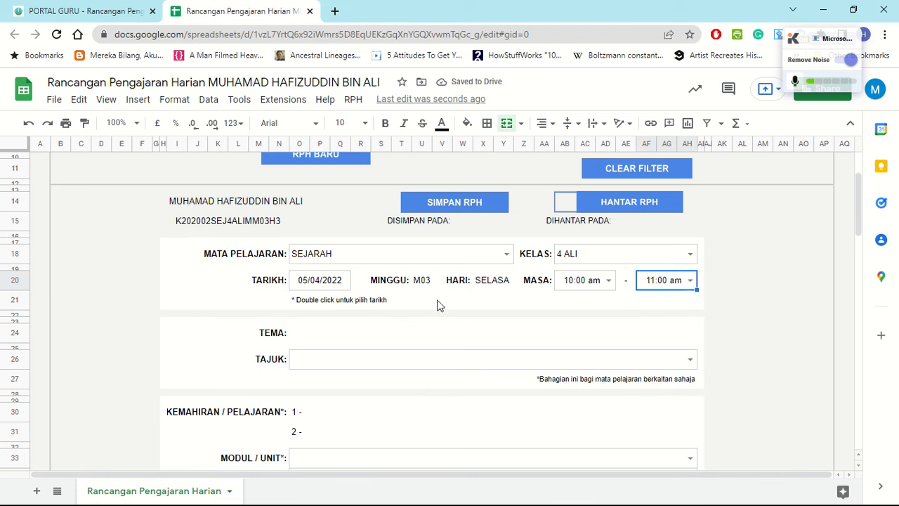
Check the options offered for the lesson plan's TAJUK without choosing one
{"action": "scroll", "coordinate": [437, 304], "scroll_direction": "down", "scroll_amount": 2}
{"action": "scroll", "coordinate": [428, 297], "scroll_direction": "down", "scroll_amount": 1}
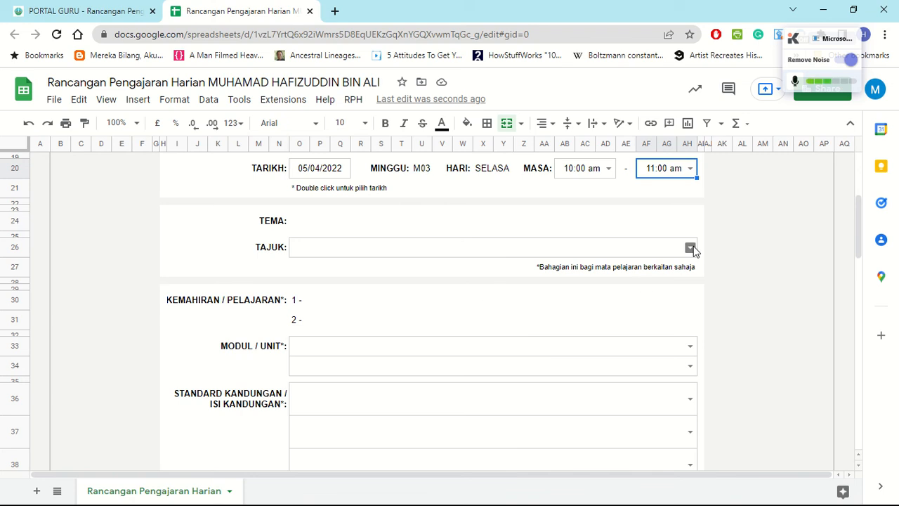
{"action": "left_click", "coordinate": [683, 247]}
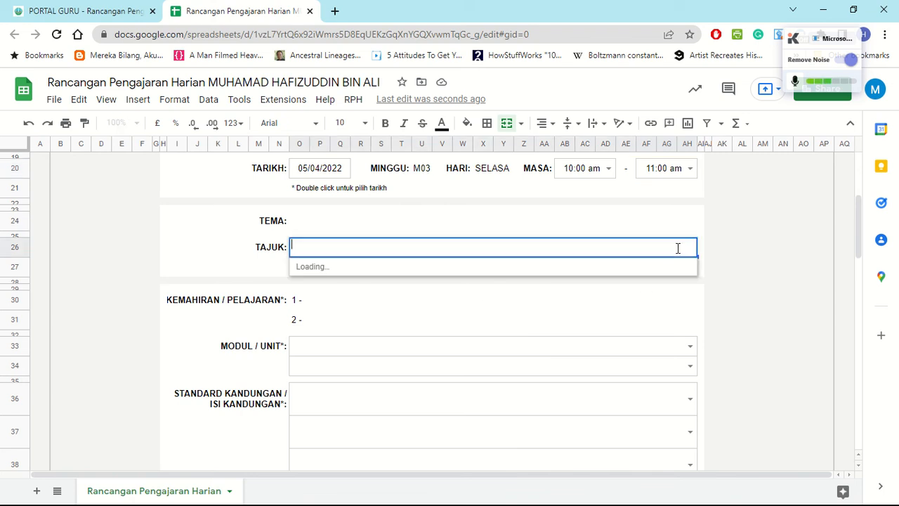
{"action": "left_click", "coordinate": [717, 237]}
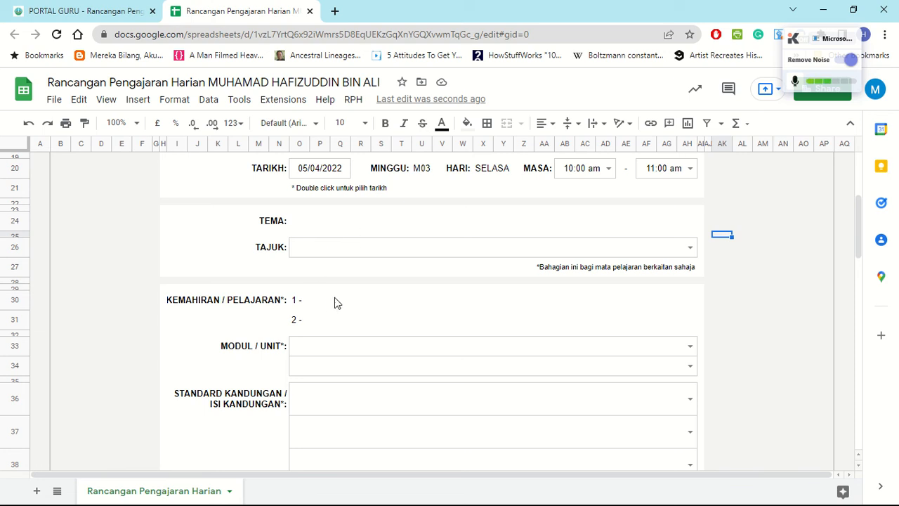
Set the first MODUL / UNIT row to 1. MARI BELAJAR SEJARAH
{"action": "scroll", "coordinate": [532, 301], "scroll_direction": "down", "scroll_amount": 3}
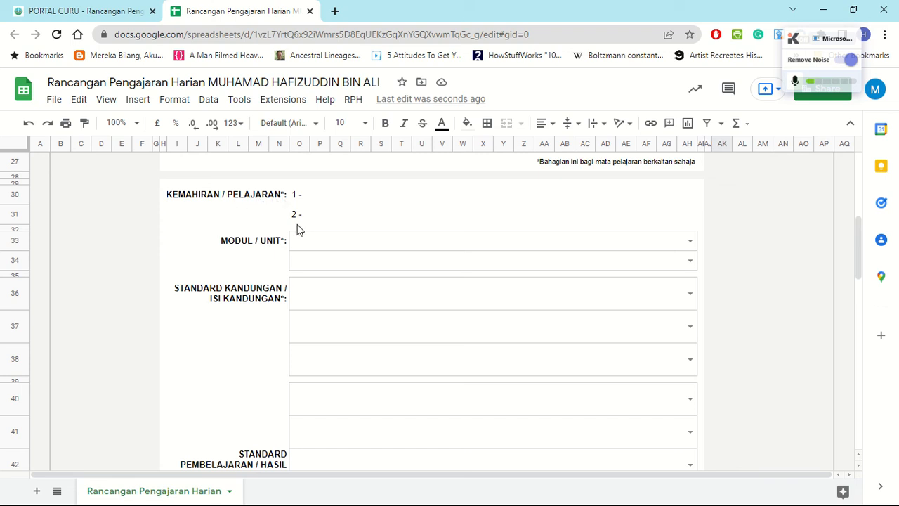
{"action": "scroll", "coordinate": [298, 230], "scroll_direction": "down", "scroll_amount": 5}
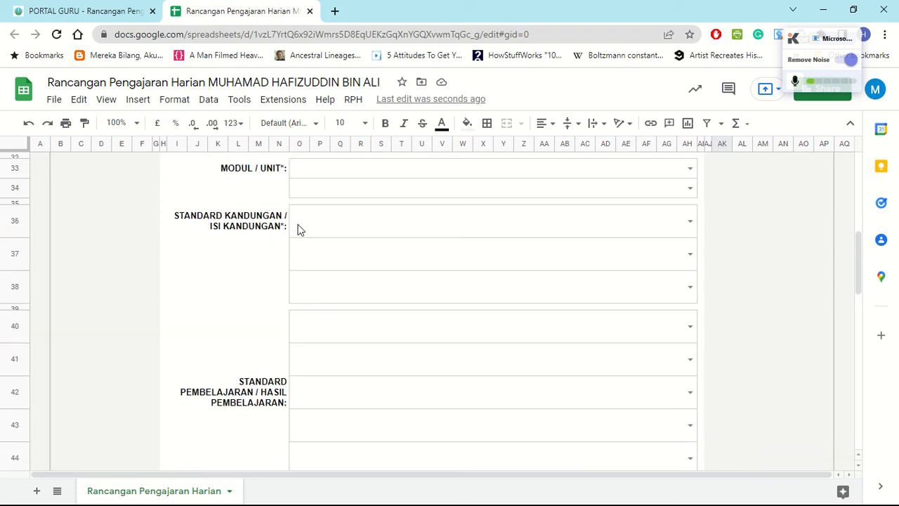
{"action": "scroll", "coordinate": [298, 229], "scroll_direction": "down", "scroll_amount": 2}
{"action": "scroll", "coordinate": [298, 230], "scroll_direction": "up", "scroll_amount": 5}
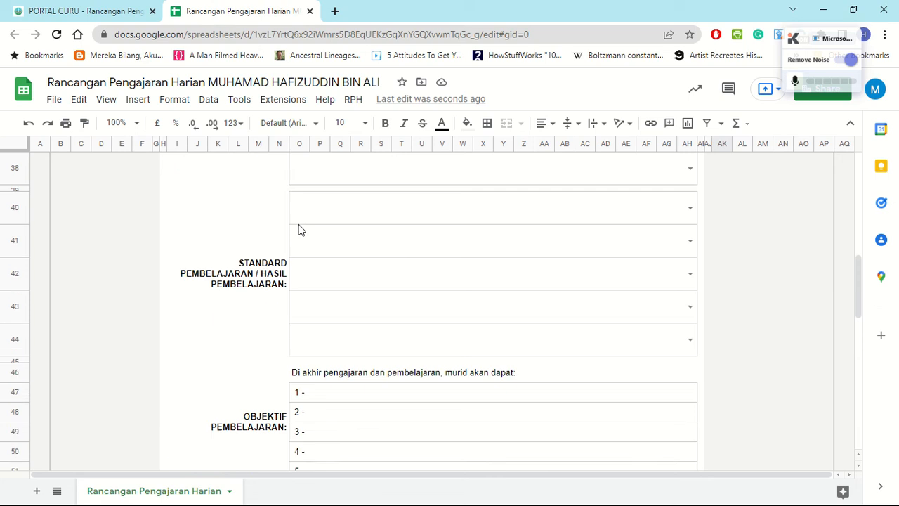
{"action": "scroll", "coordinate": [298, 229], "scroll_direction": "up", "scroll_amount": 2}
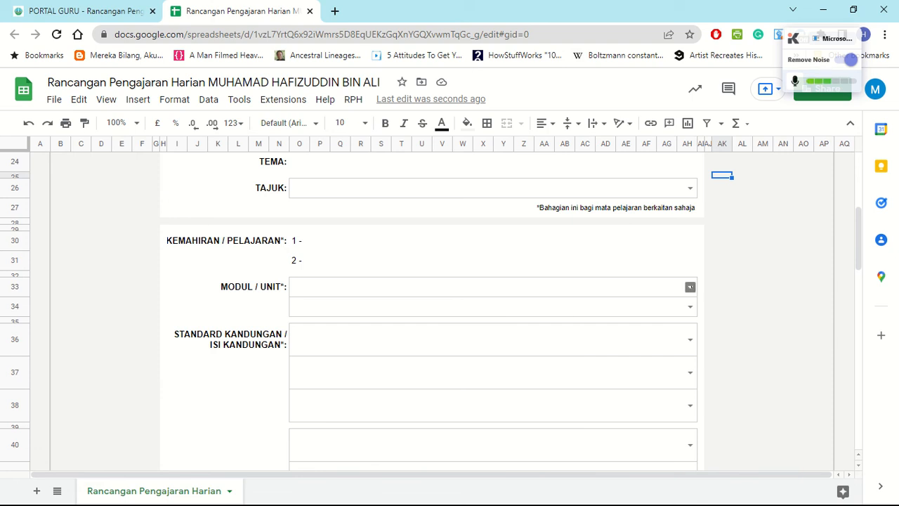
{"action": "left_click", "coordinate": [690, 287]}
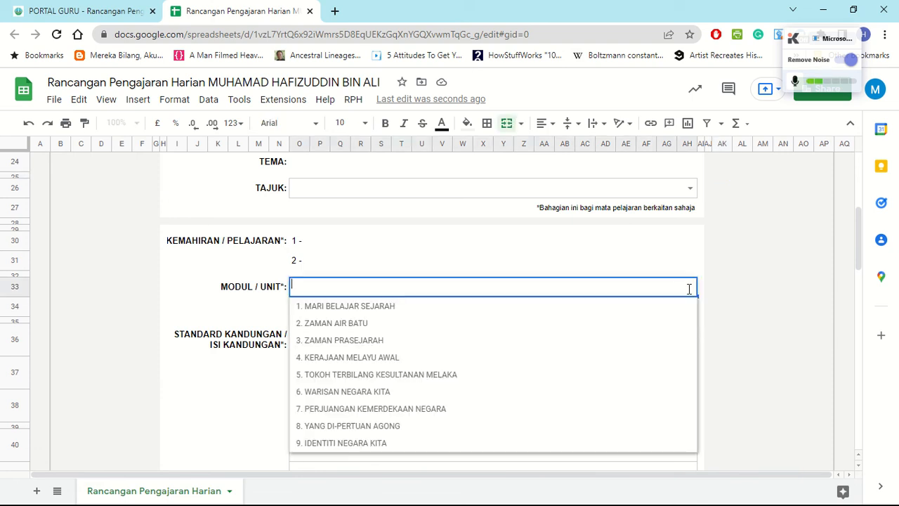
{"action": "left_click", "coordinate": [630, 309]}
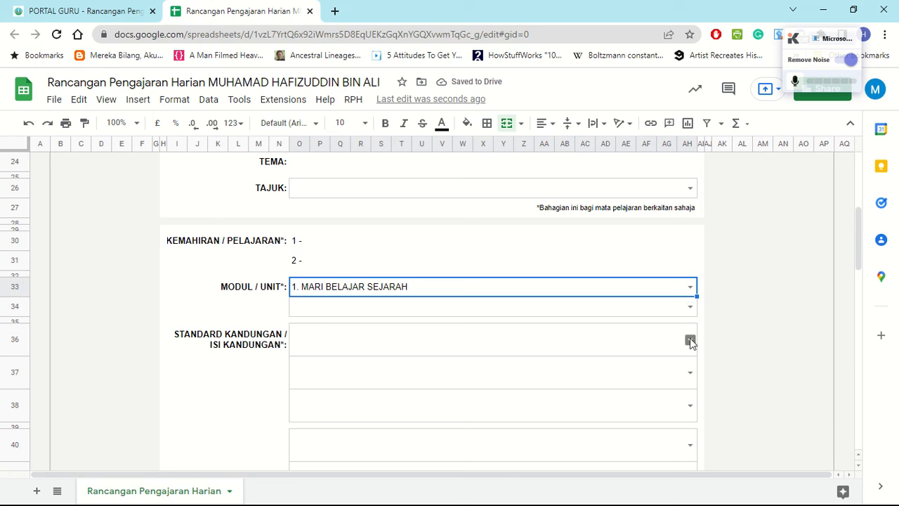
Set the first two STANDARD KANDUNGAN rows to 1.1 Pengertian dan Kemahiran Ilmu Sejarah and 1.2 Pengertian Diri dan Keluarga
{"action": "left_click", "coordinate": [690, 341]}
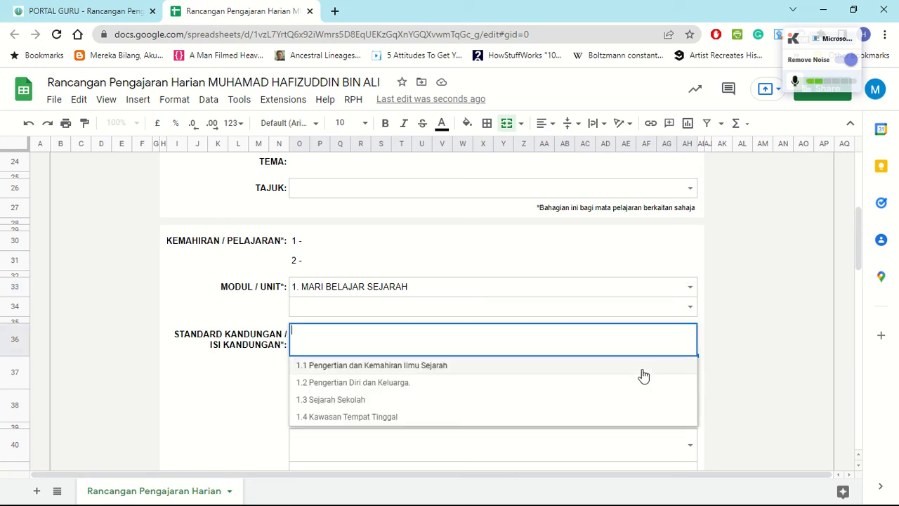
{"action": "left_click", "coordinate": [691, 369]}
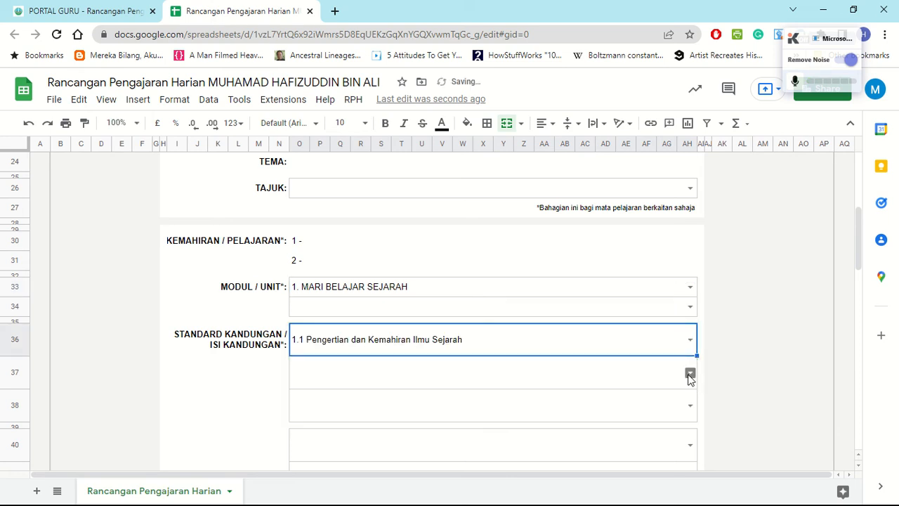
{"action": "left_click", "coordinate": [689, 376]}
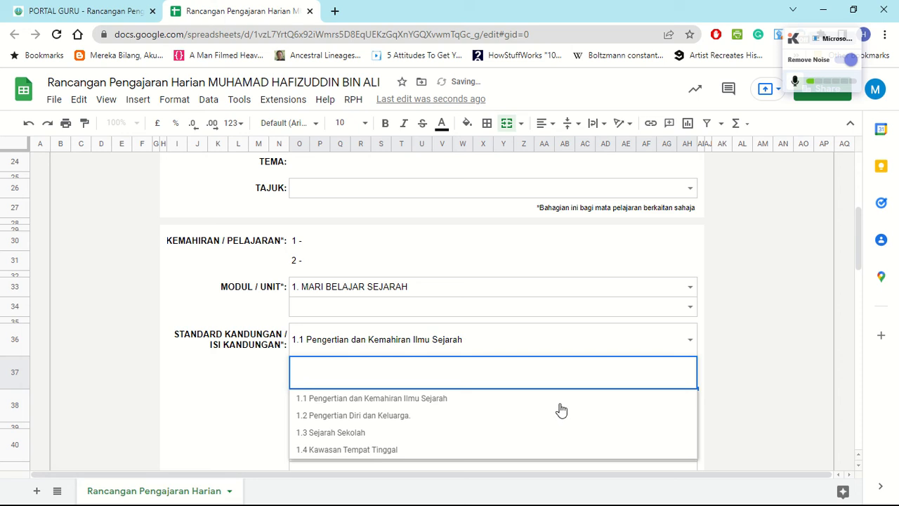
{"action": "left_click", "coordinate": [380, 416]}
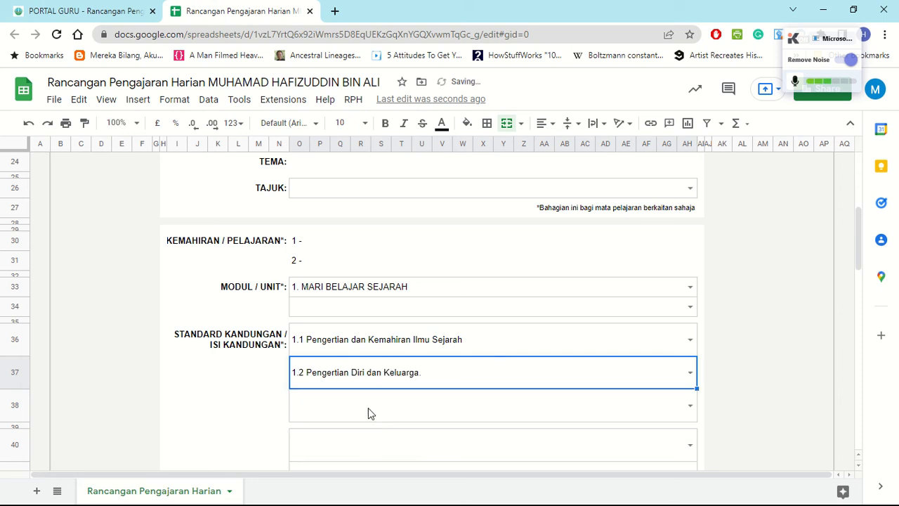
{"action": "left_click", "coordinate": [202, 402]}
Set the first three STANDARD PEMBELAJARAN rows to 1.1.1 Menyatakan pengertian sejarah, K.1.1.6 Menyatakan kepentingan mempelajari sejarah and 1.2.1 Menyatakan biodata diri
{"action": "scroll", "coordinate": [205, 401], "scroll_direction": "down", "scroll_amount": 1}
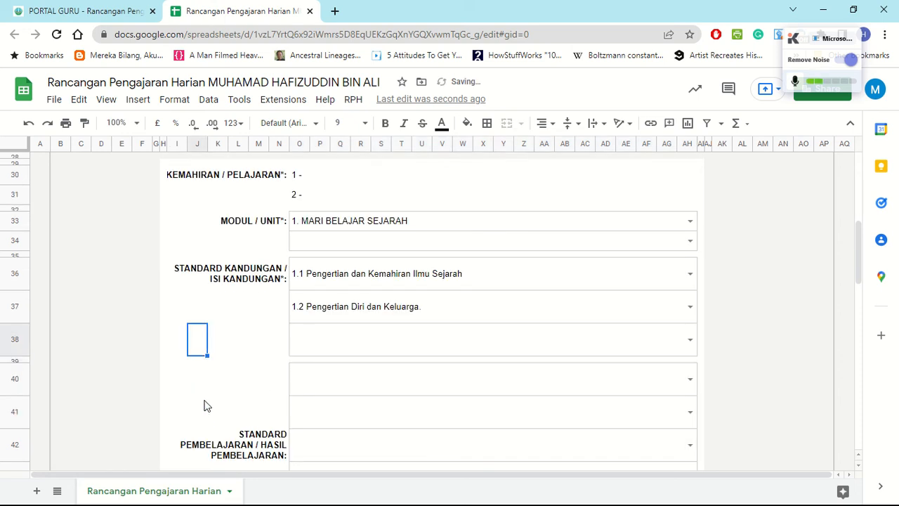
{"action": "scroll", "coordinate": [204, 406], "scroll_direction": "down", "scroll_amount": 5}
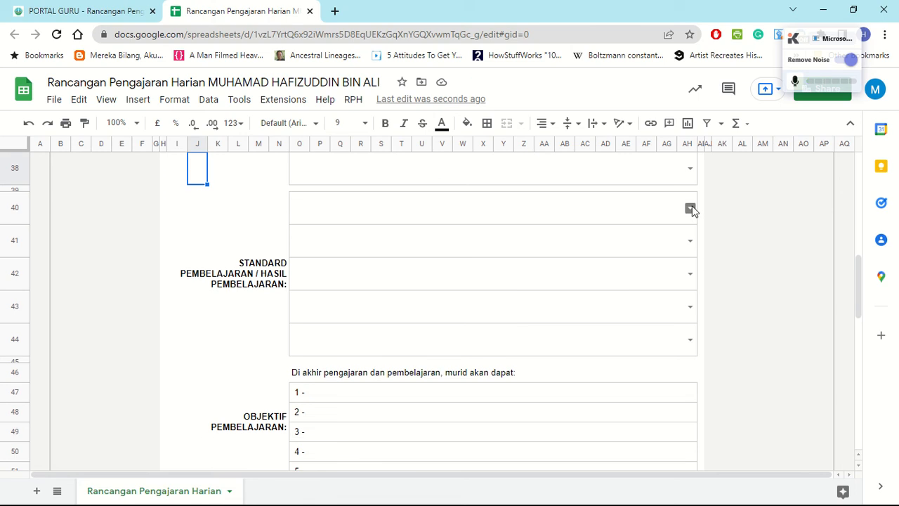
{"action": "left_click", "coordinate": [690, 208]}
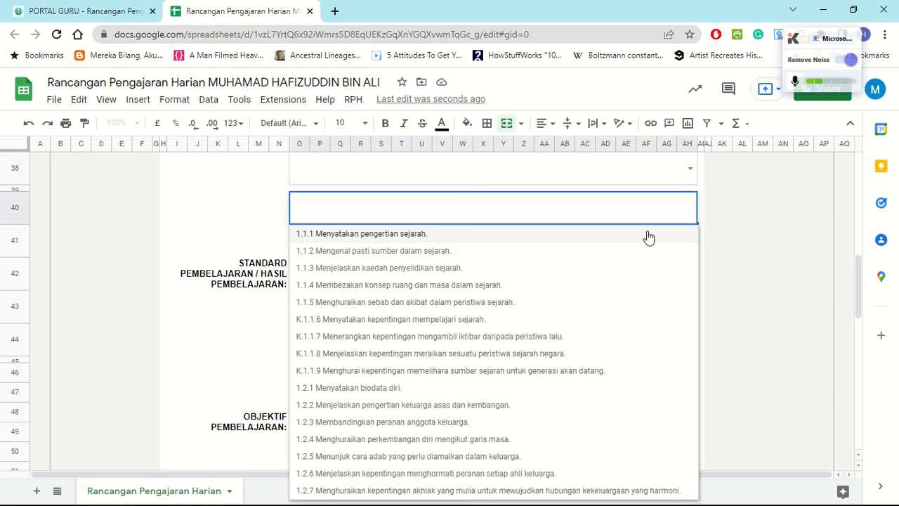
{"action": "key", "text": "Return"}
{"action": "left_click", "coordinate": [690, 241]}
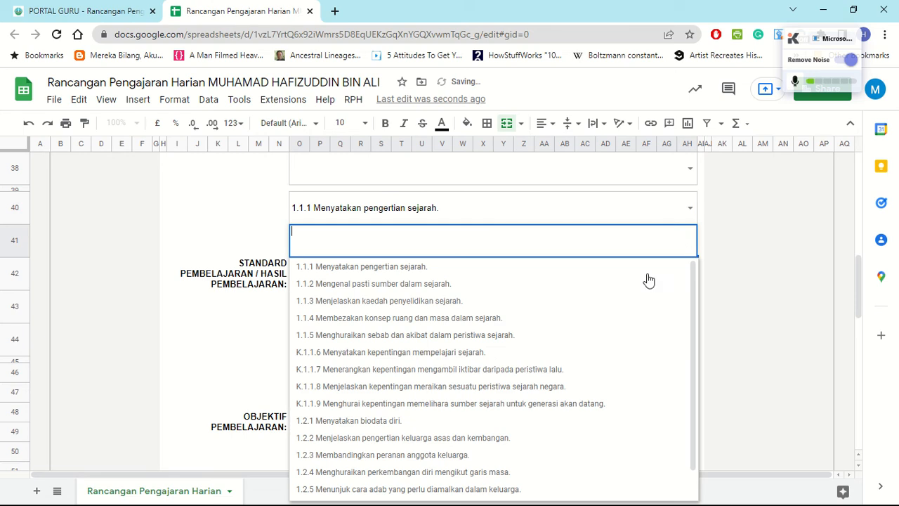
{"action": "left_click", "coordinate": [592, 354]}
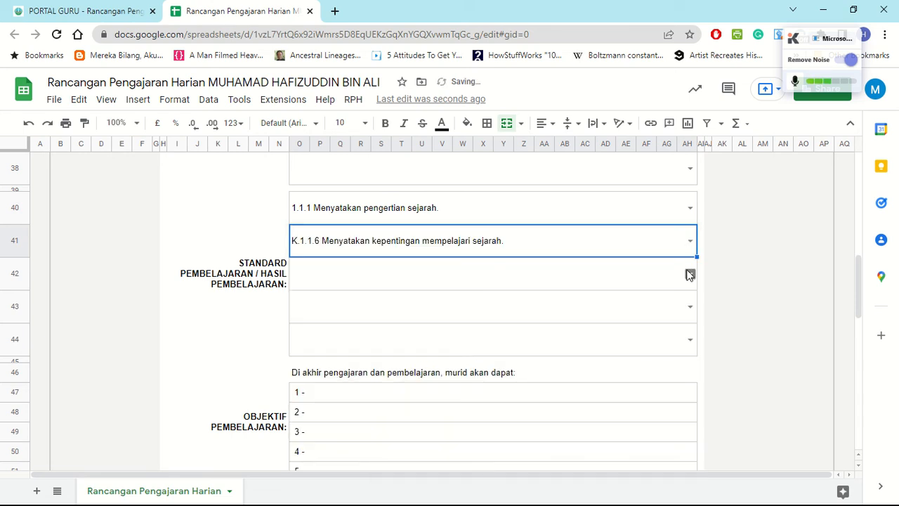
{"action": "left_click", "coordinate": [689, 275]}
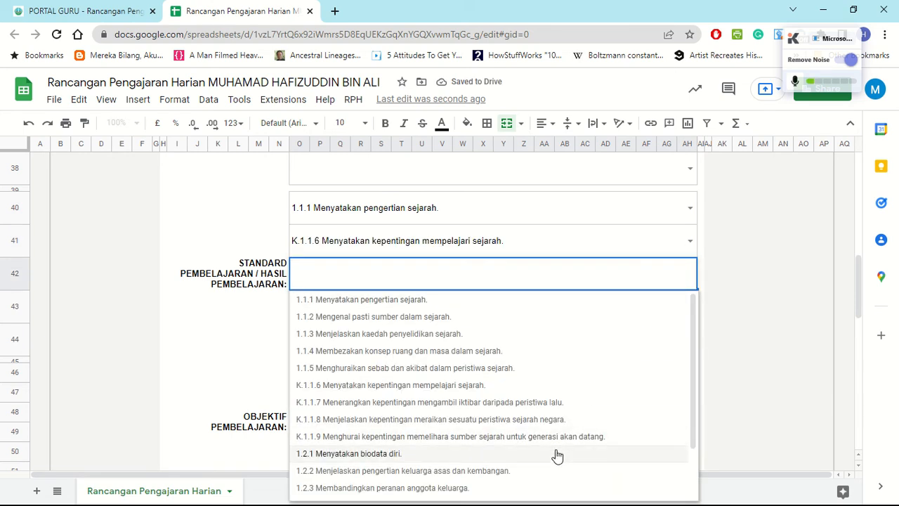
{"action": "key", "text": "Return"}
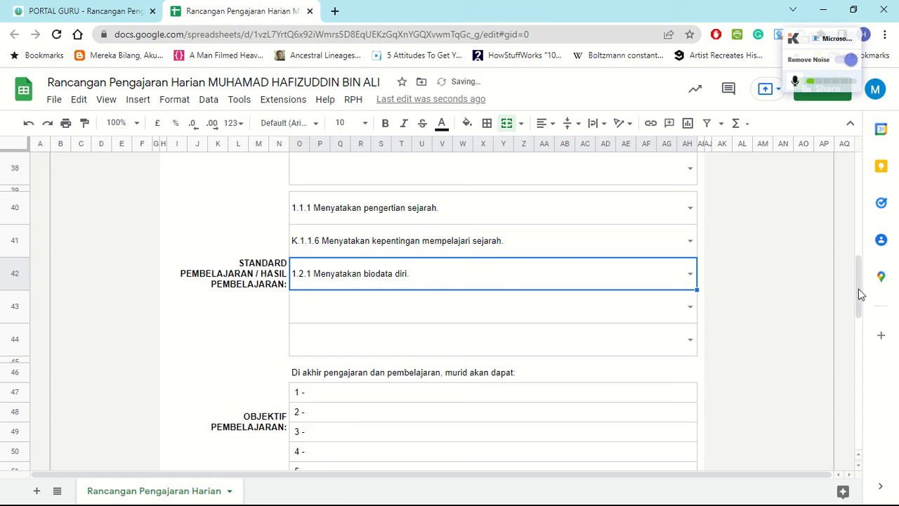
Review the chosen STANDARD KANDUNGAN and STANDARD PEMBELAJARAN entries and the OBJEKTIF PEMBELAJARAN section below them
{"action": "left_click_drag", "start_coordinate": [861, 293], "coordinate": [851, 320]}
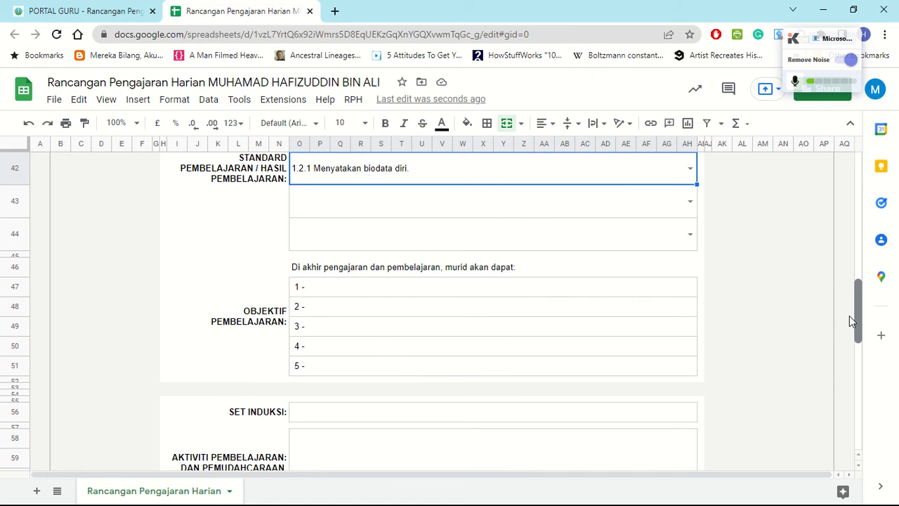
{"action": "scroll", "coordinate": [460, 271], "scroll_direction": "up", "scroll_amount": 2}
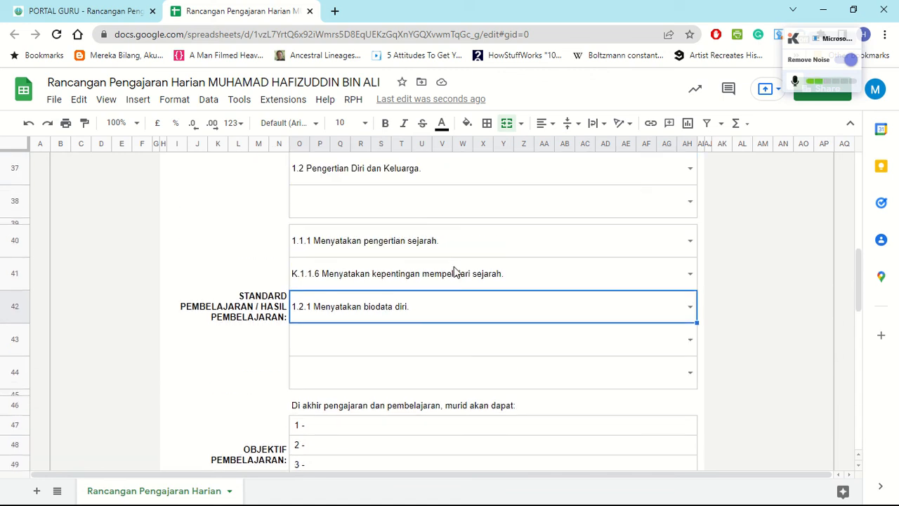
{"action": "scroll", "coordinate": [463, 267], "scroll_direction": "up", "scroll_amount": 1}
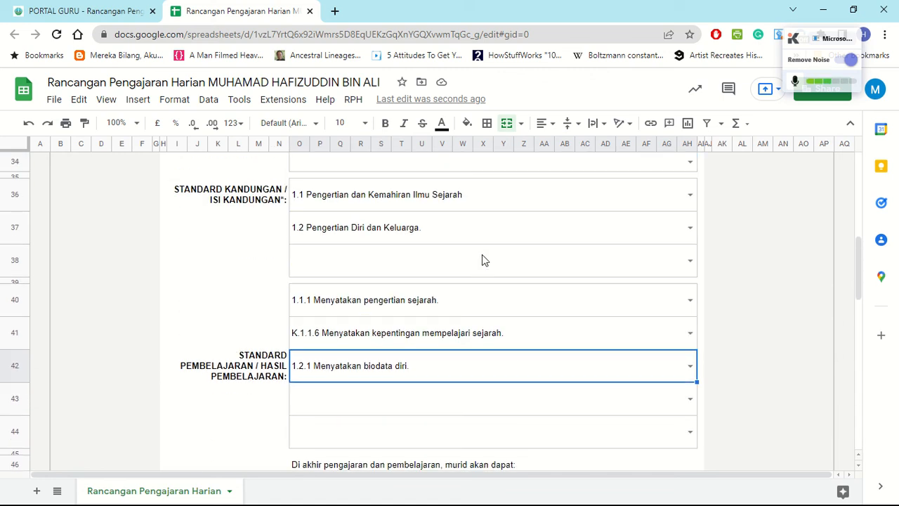
{"action": "scroll", "coordinate": [482, 260], "scroll_direction": "down", "scroll_amount": 3}
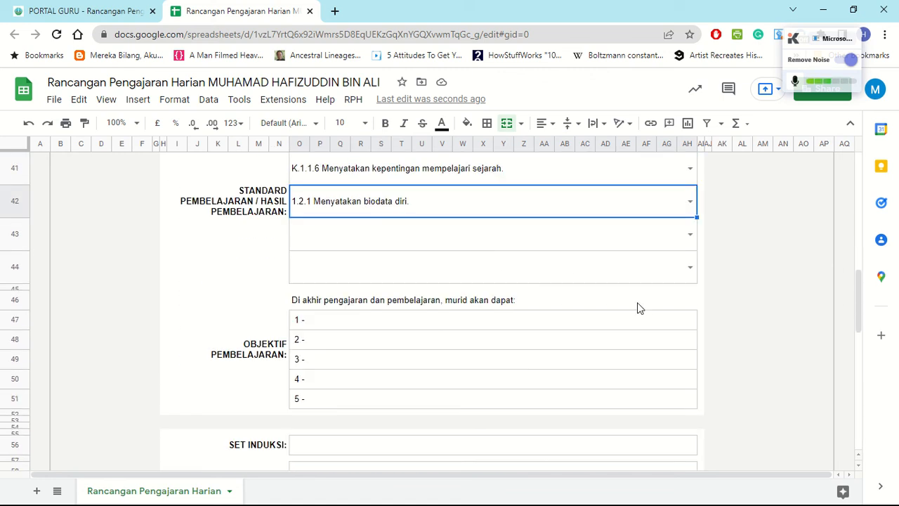
{"action": "scroll", "coordinate": [755, 340], "scroll_direction": "down", "scroll_amount": 2}
{"action": "scroll", "coordinate": [692, 326], "scroll_direction": "up", "scroll_amount": 2}
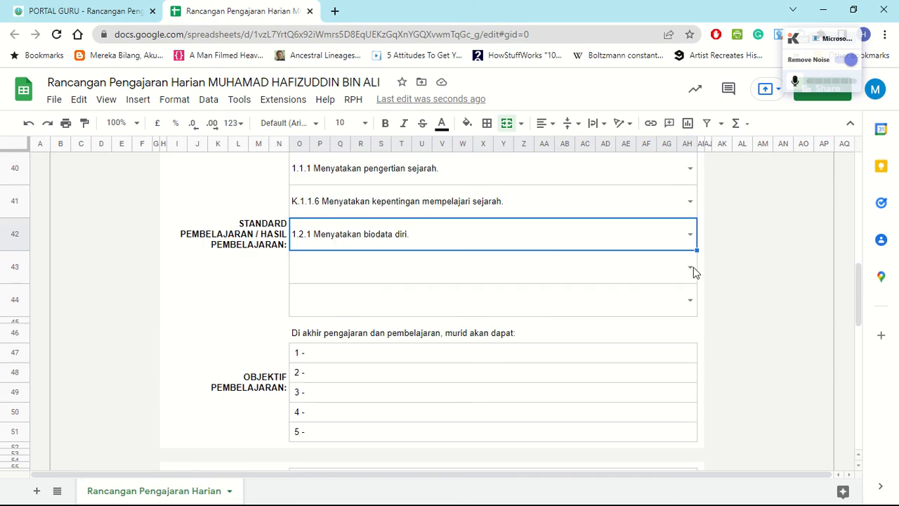
{"action": "left_click", "coordinate": [739, 296]}
{"action": "scroll", "coordinate": [710, 286], "scroll_direction": "up", "scroll_amount": 1}
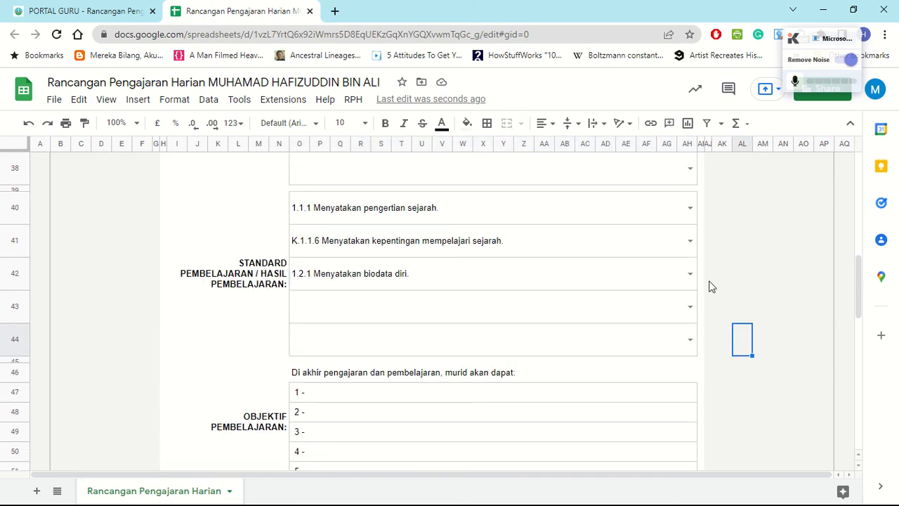
{"action": "scroll", "coordinate": [710, 286], "scroll_direction": "up", "scroll_amount": 4}
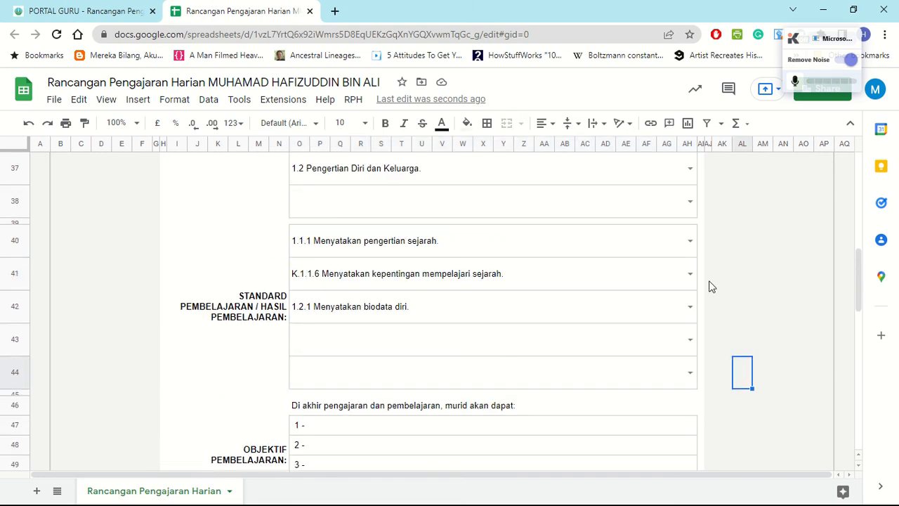
Enter the custom text 2. MODUL 2 in the second MODUL / UNIT row
{"action": "left_click", "coordinate": [601, 212]}
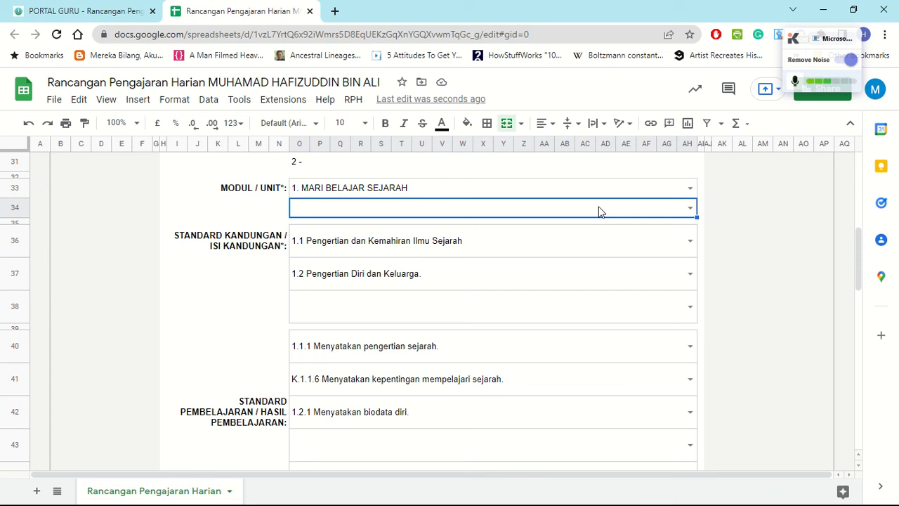
{"action": "type", "text": "2"}
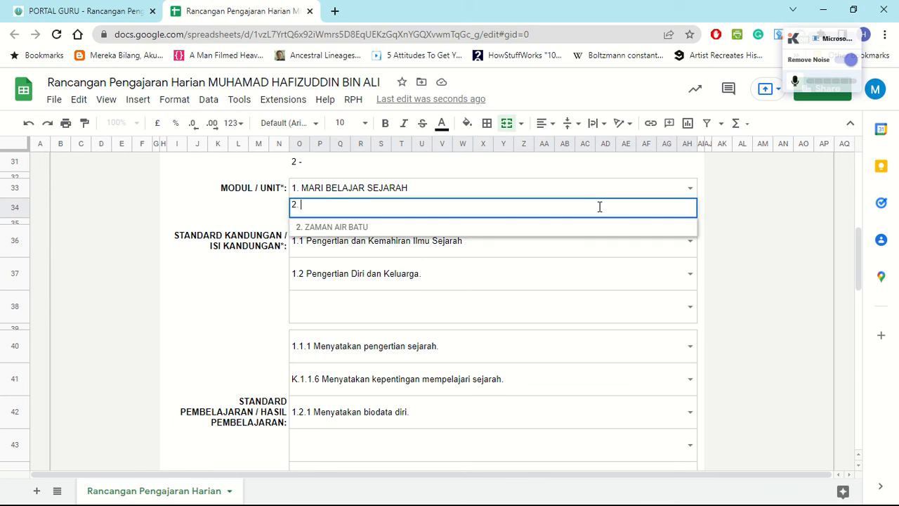
{"action": "type", "text": ". m"}
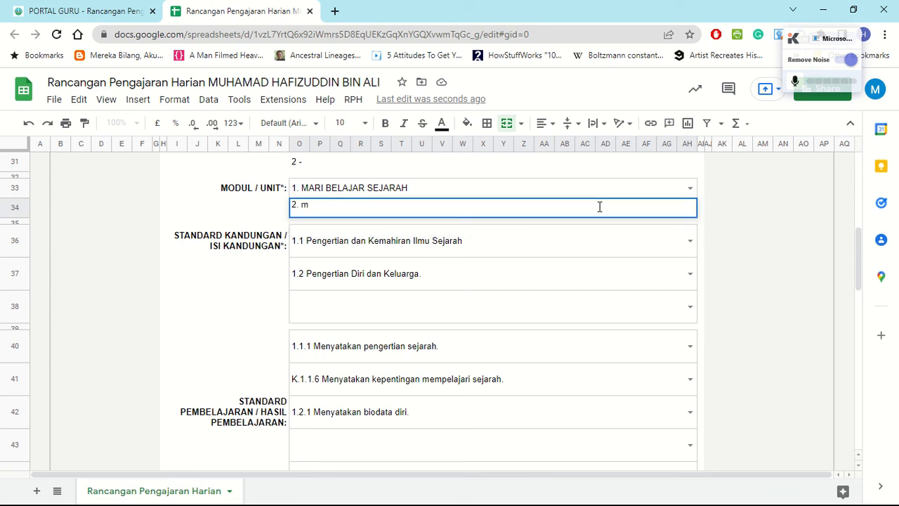
{"action": "key", "text": "BackSpace"}
{"action": "type", "text": "MODUL 2"}
Enter the custom text SK 3 in the third STANDARD KANDUNGAN / ISI KANDUNGAN row
{"action": "left_click", "coordinate": [648, 315]}
{"action": "type", "text": "SK"}
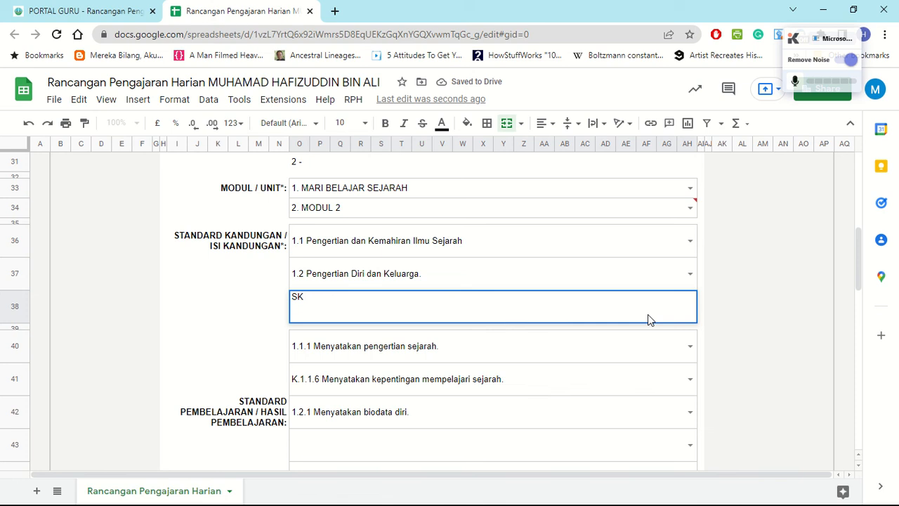
{"action": "type", "text": "3"}
{"action": "left_click", "coordinate": [824, 372]}
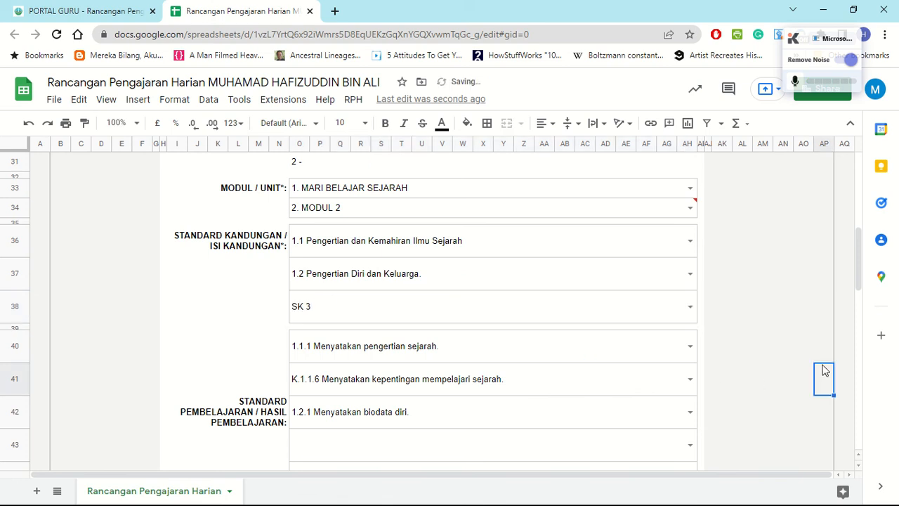
Enter the custom texts SP 4 and SP 5 in the fourth and fifth STANDARD PEMBELAJARAN rows
{"action": "scroll", "coordinate": [804, 355], "scroll_direction": "down", "scroll_amount": 1}
{"action": "scroll", "coordinate": [703, 365], "scroll_direction": "down", "scroll_amount": 1}
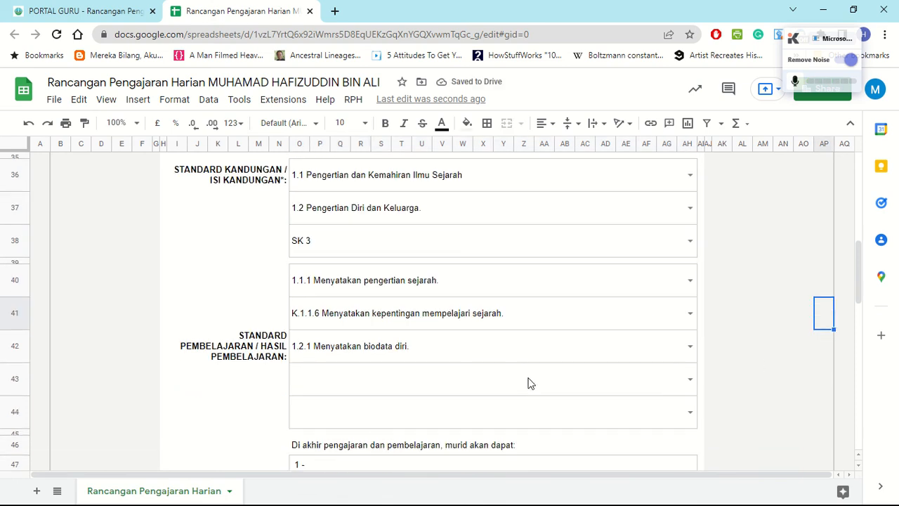
{"action": "left_click", "coordinate": [530, 383]}
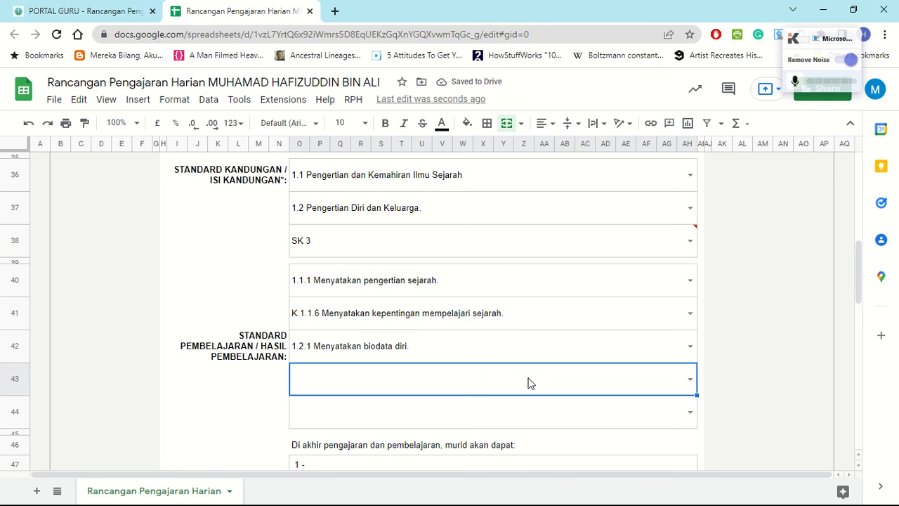
{"action": "type", "text": "SP"}
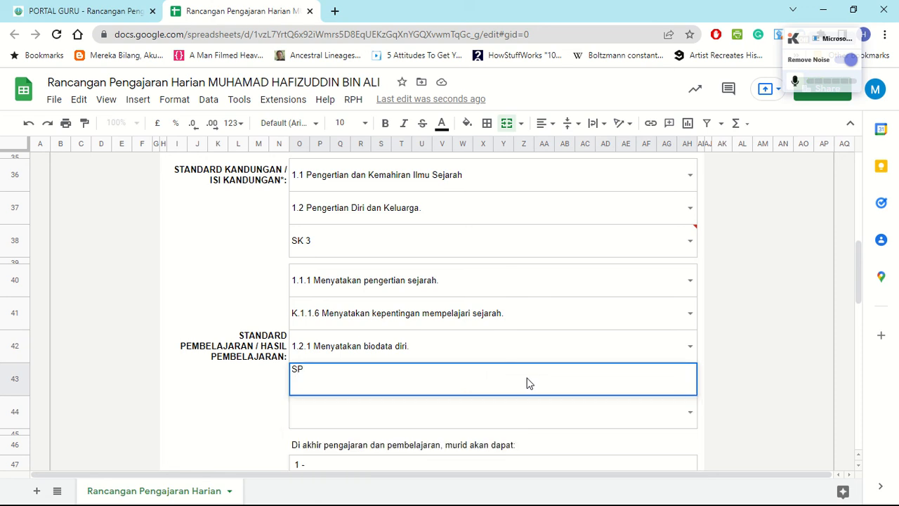
{"action": "type", "text": " 4"}
{"action": "left_click", "coordinate": [318, 411]}
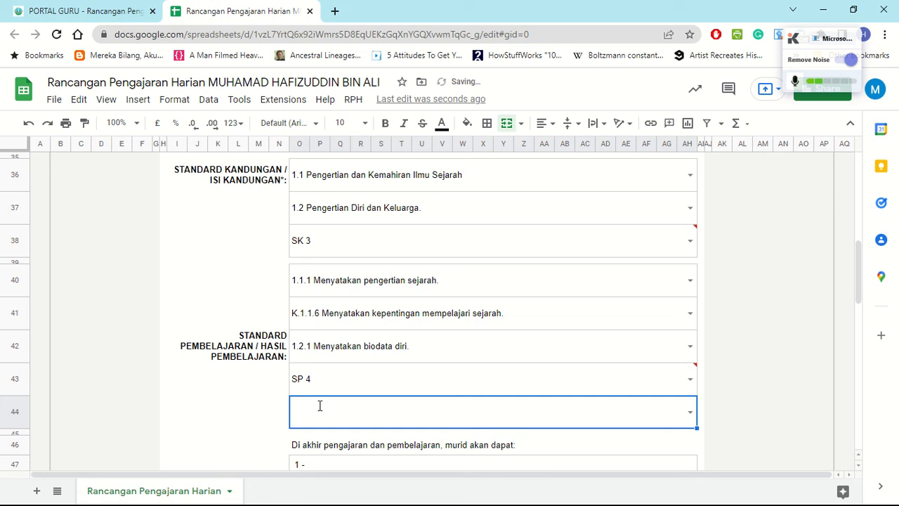
{"action": "type", "text": "SP 5"}
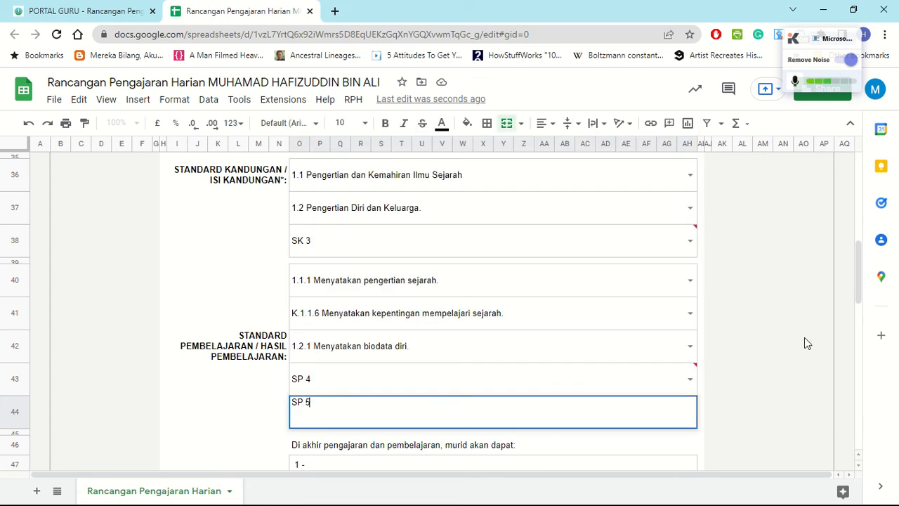
{"action": "left_click", "coordinate": [785, 344]}
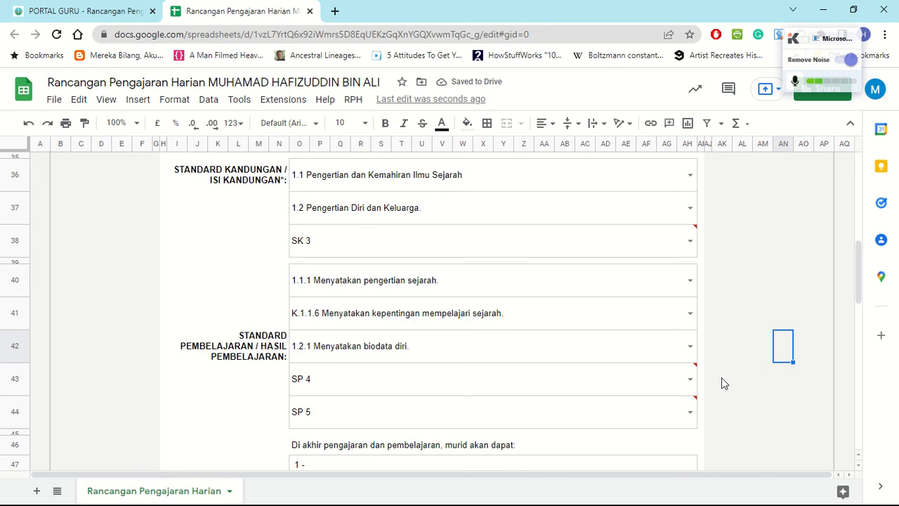
Fill the first two OBJEKTIF PEMBELAJARAN rows with Objektif 1 and Objektif 2
{"action": "scroll", "coordinate": [724, 381], "scroll_direction": "up", "scroll_amount": 3}
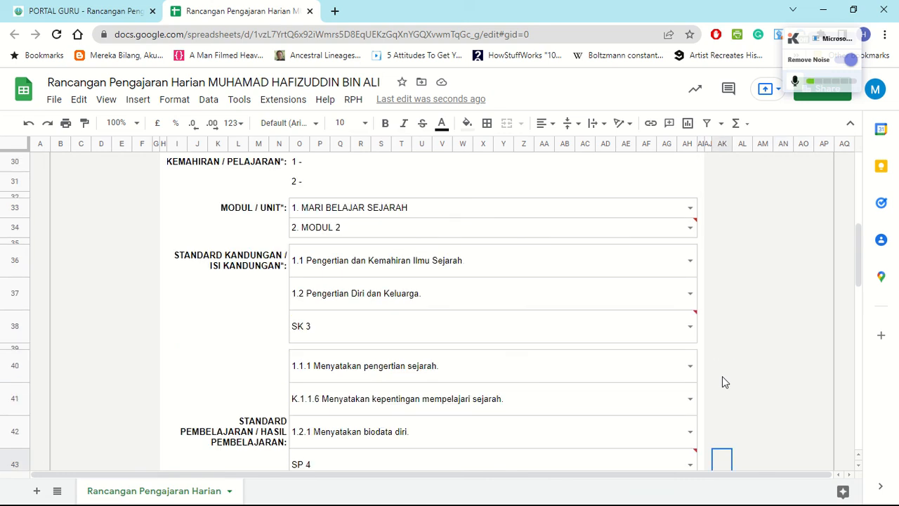
{"action": "scroll", "coordinate": [723, 376], "scroll_direction": "down", "scroll_amount": 7}
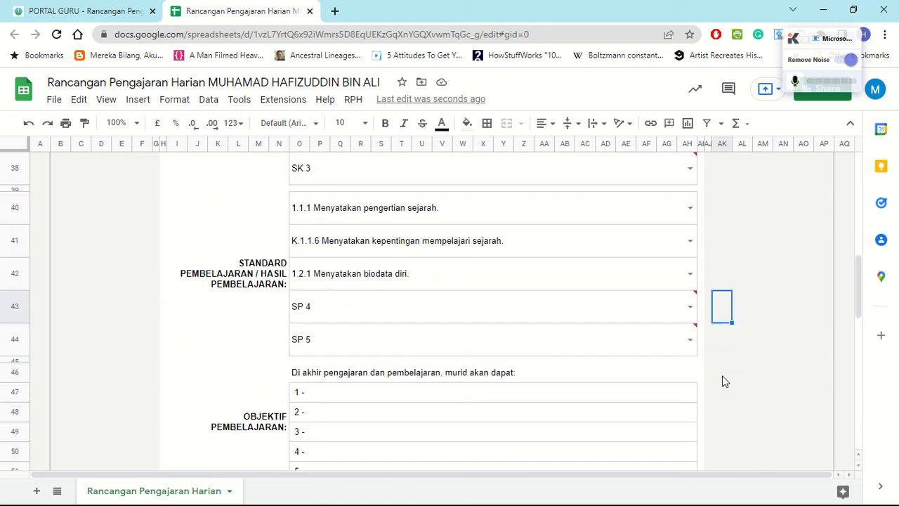
{"action": "left_click", "coordinate": [461, 254]}
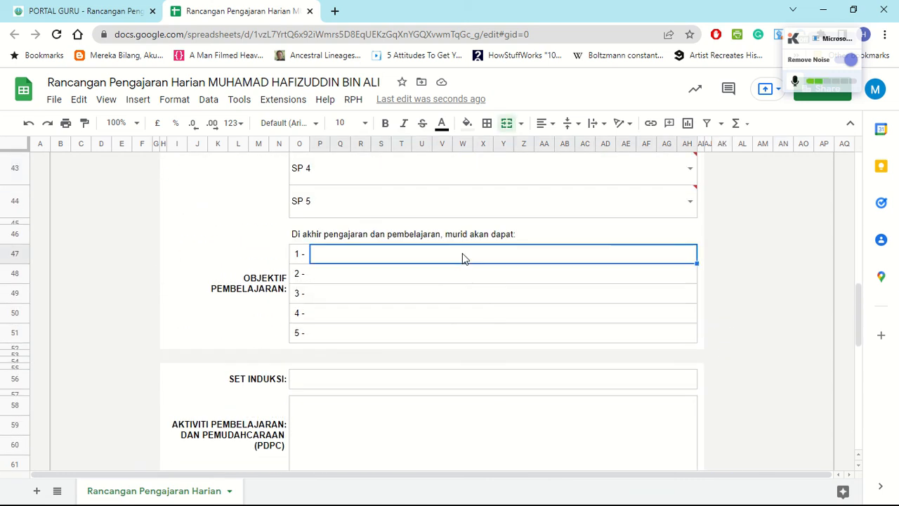
{"action": "type", "text": "Obj"}
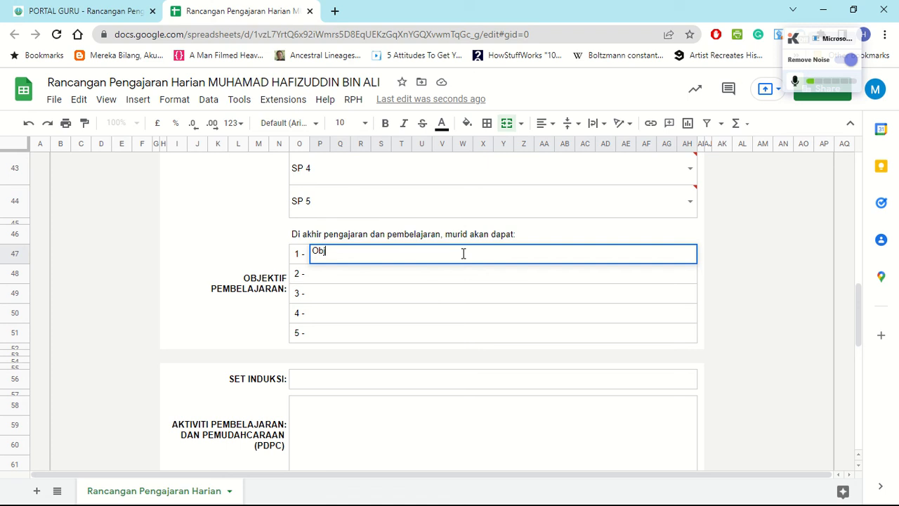
{"action": "type", "text": "ektif 1"}
{"action": "key", "text": "Return"}
{"action": "type", "text": "O"}
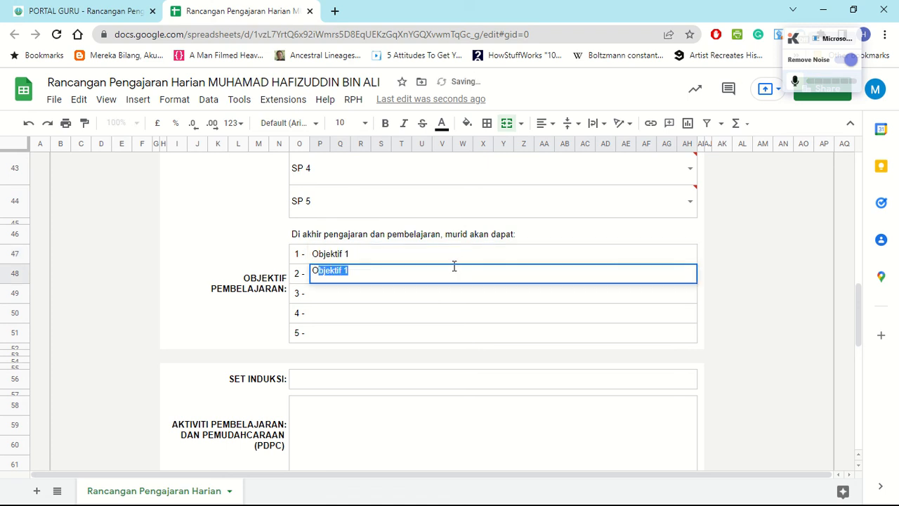
{"action": "type", "text": "bjektif 2"}
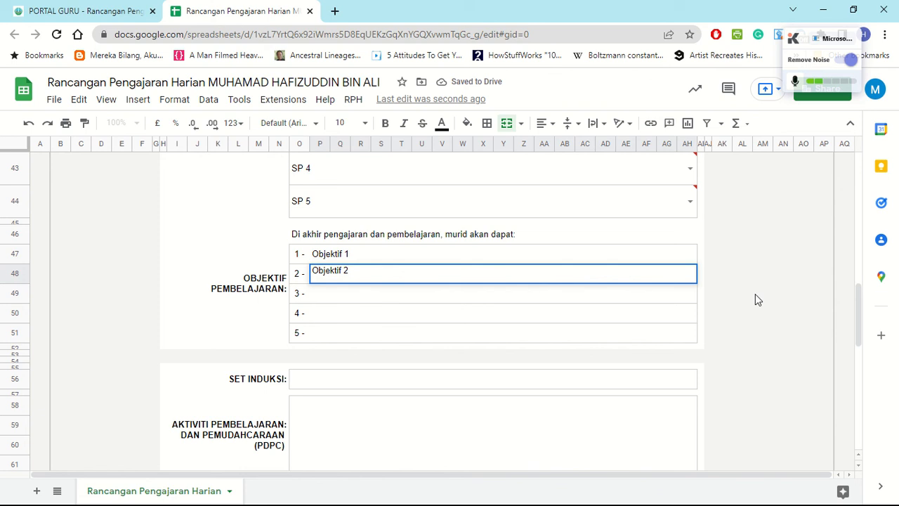
{"action": "left_click", "coordinate": [709, 312]}
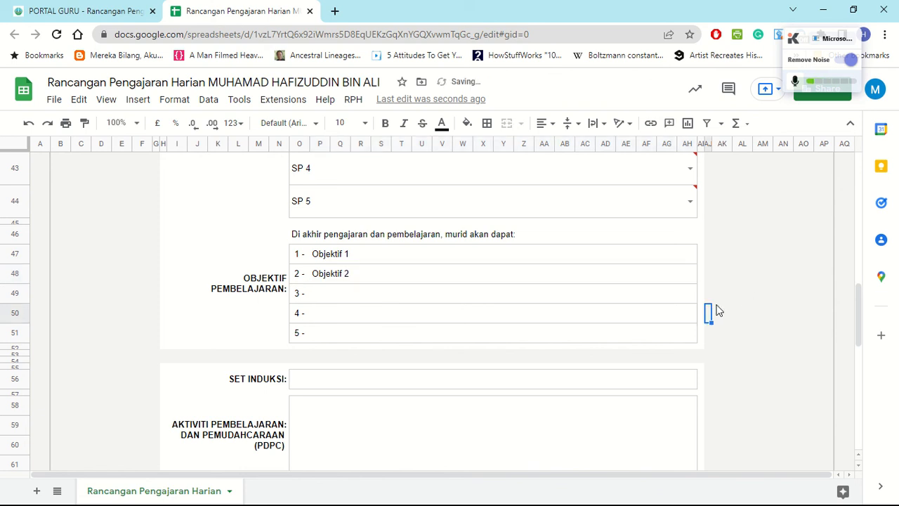
Look over the remaining lesson sections down to REFLEKSI and save the SEJARAH lesson plan for 4 ALI
{"action": "scroll", "coordinate": [718, 310], "scroll_direction": "down", "scroll_amount": 2}
{"action": "scroll", "coordinate": [718, 310], "scroll_direction": "down", "scroll_amount": 3}
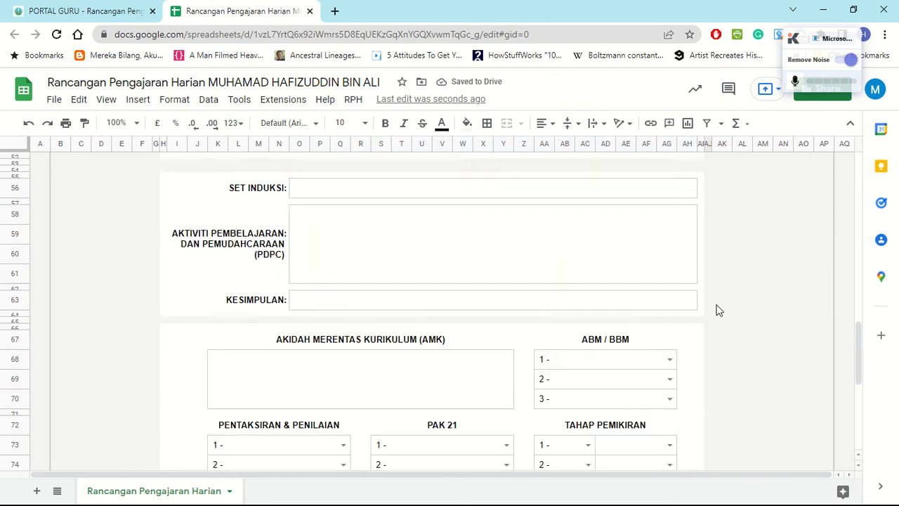
{"action": "scroll", "coordinate": [718, 310], "scroll_direction": "down", "scroll_amount": 2}
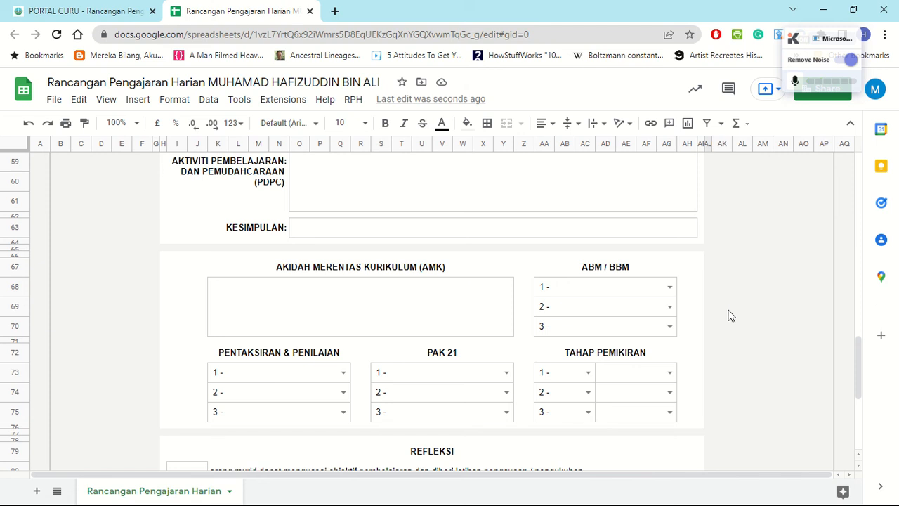
{"action": "scroll", "coordinate": [855, 373], "scroll_direction": "down", "scroll_amount": 2}
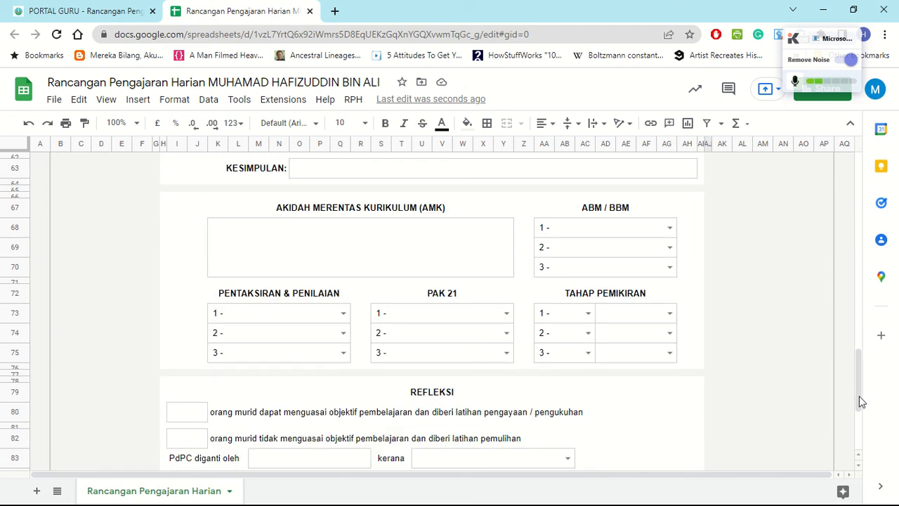
{"action": "scroll", "coordinate": [861, 413], "scroll_direction": "down", "scroll_amount": 3}
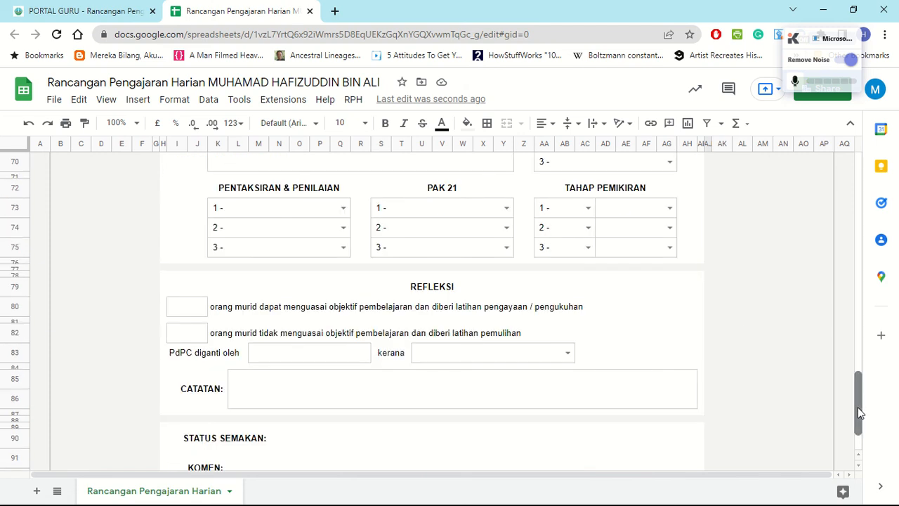
{"action": "left_click_drag", "start_coordinate": [865, 374], "coordinate": [871, 150]}
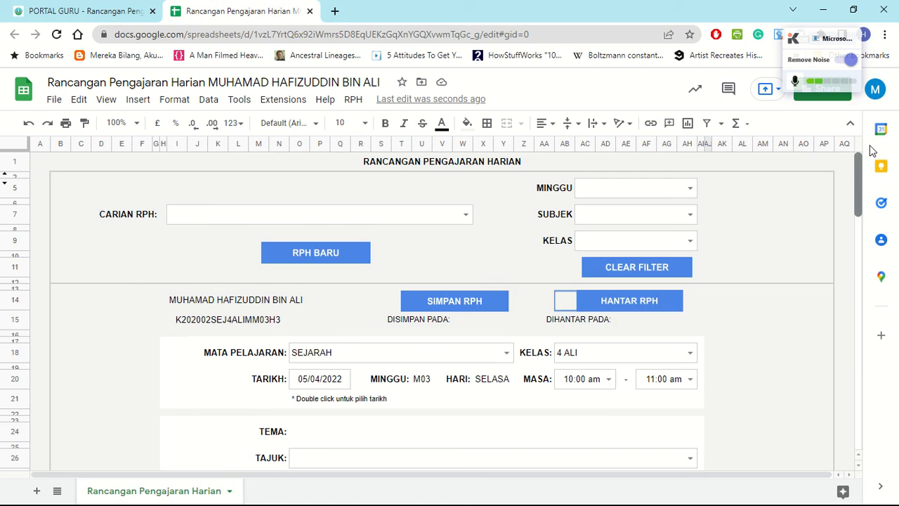
{"action": "left_click", "coordinate": [457, 303]}
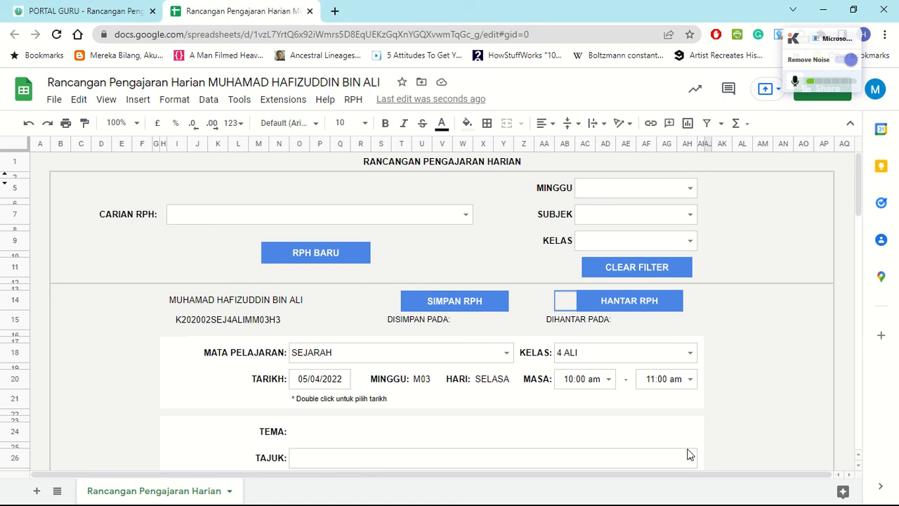
Check the CARIAN RPH list for the saved SEJARAH, 4 ALI plan and submit the lesson plan
{"action": "left_click", "coordinate": [466, 215]}
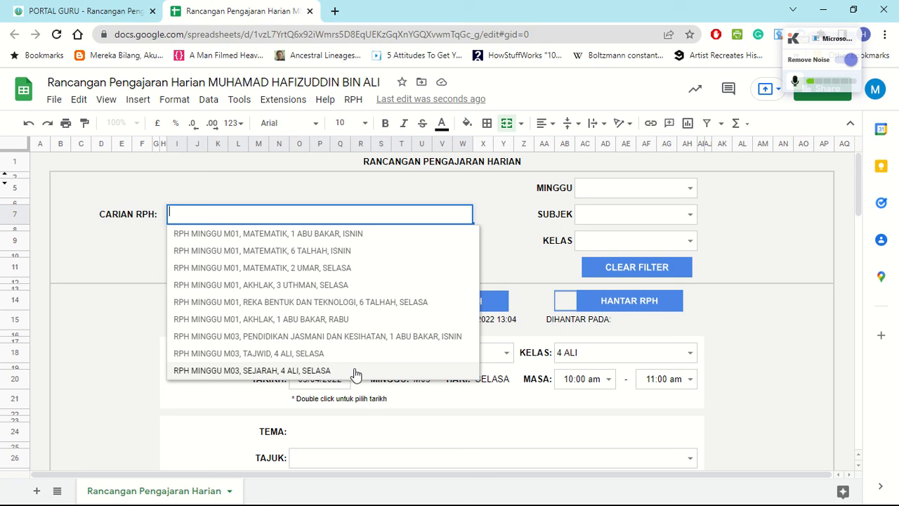
{"action": "left_click", "coordinate": [742, 328]}
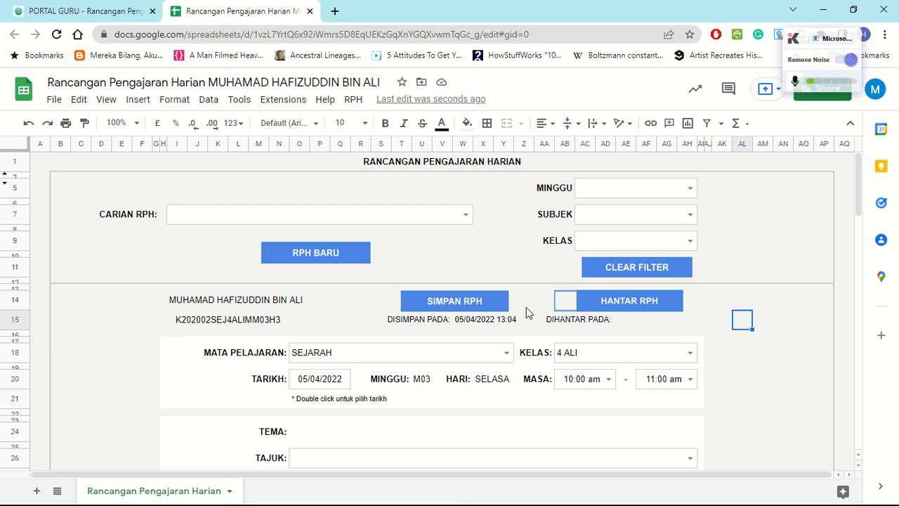
{"action": "left_click", "coordinate": [629, 303]}
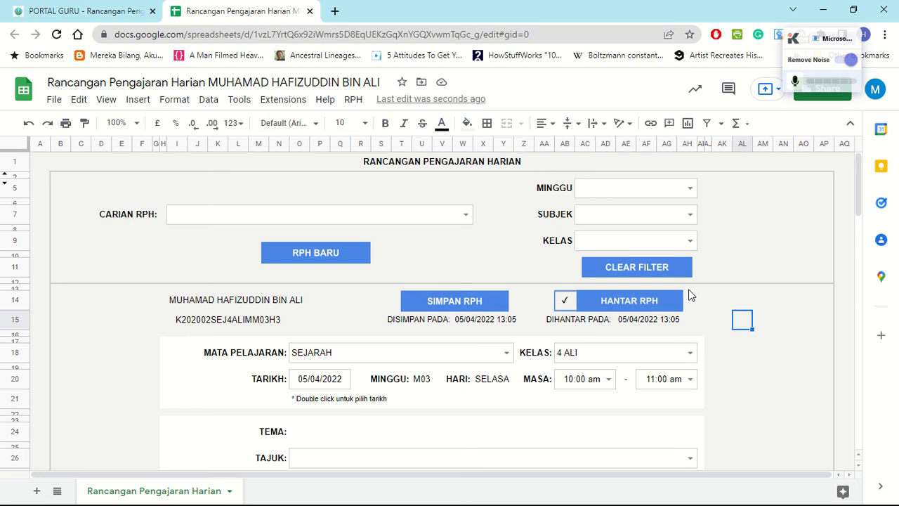
Load RPH MINGGU M01, MATEMATIK, 6 TALHAH, ISNIN through CARIAN RPH and view its module and content standard entries
{"action": "left_click", "coordinate": [465, 216]}
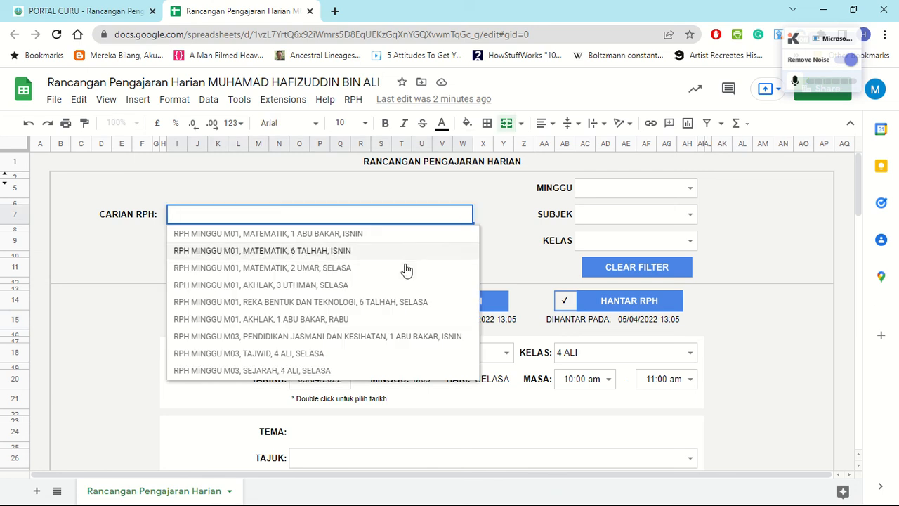
{"action": "left_click", "coordinate": [353, 251]}
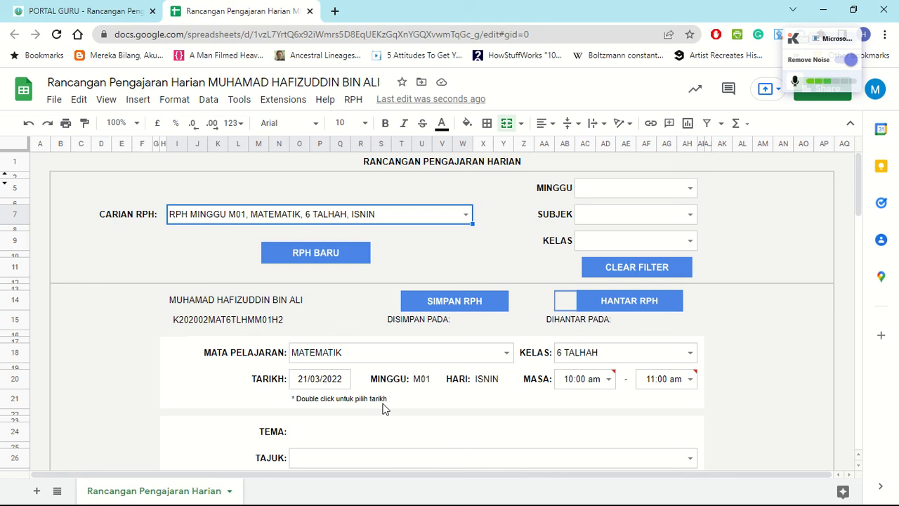
{"action": "scroll", "coordinate": [383, 409], "scroll_direction": "down", "scroll_amount": 5}
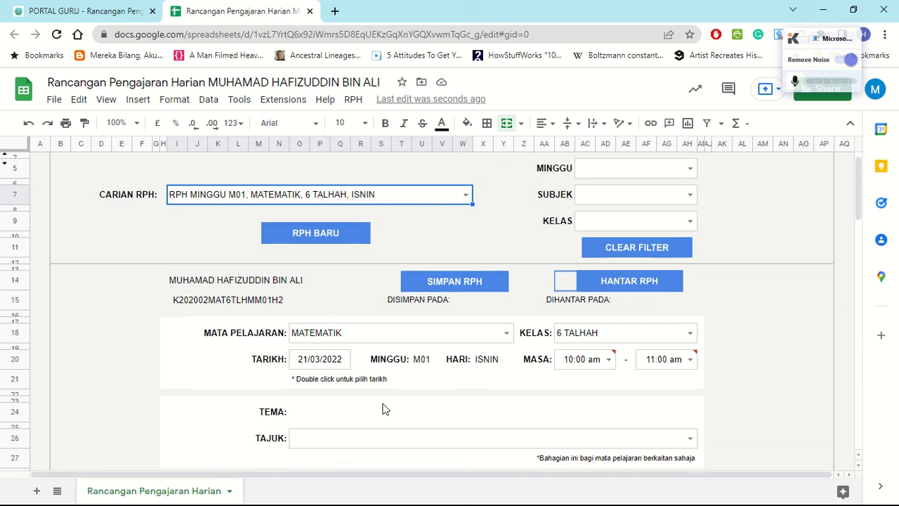
{"action": "scroll", "coordinate": [383, 409], "scroll_direction": "down", "scroll_amount": 3}
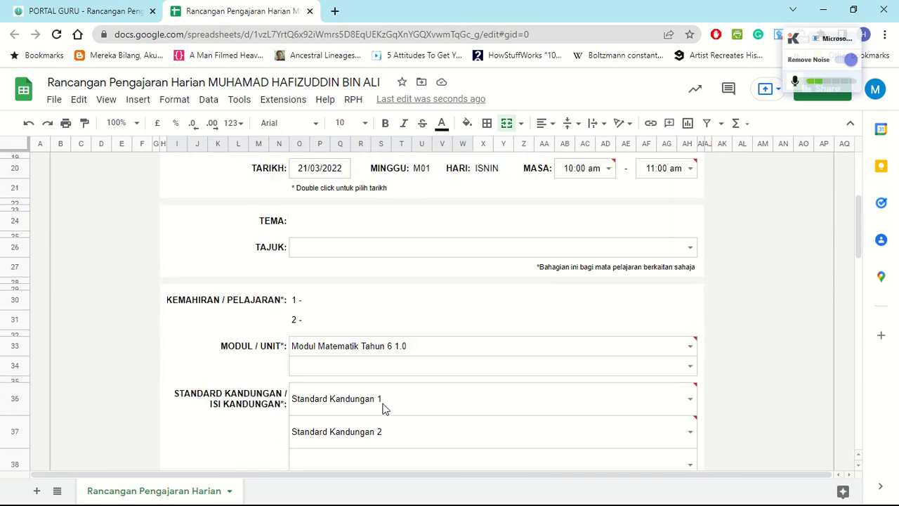
{"action": "scroll", "coordinate": [383, 409], "scroll_direction": "up", "scroll_amount": 5}
{"action": "scroll", "coordinate": [383, 409], "scroll_direction": "up", "scroll_amount": 2}
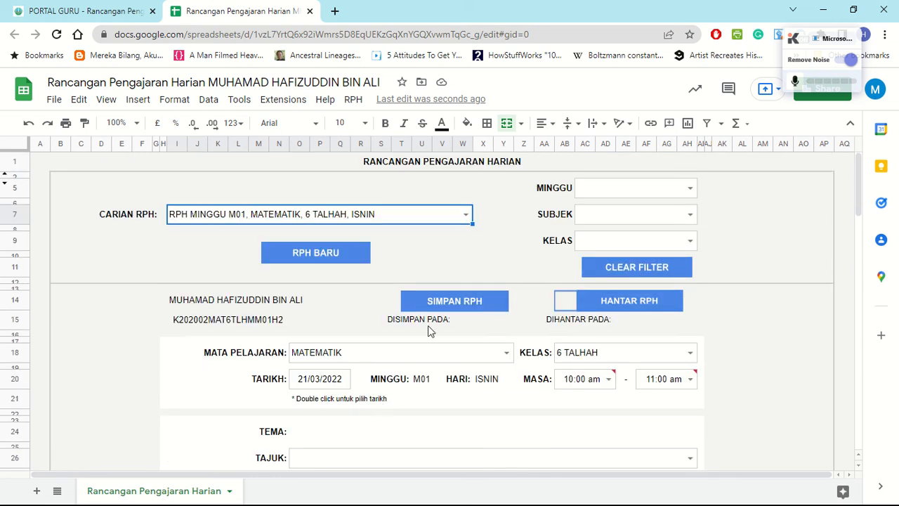
Load RPH MINGGU M01, REKA BENTUK DAN TEKNOLOGI, 6 TALHAH, SELASA through CARIAN RPH and review its filled and empty rows
{"action": "left_click", "coordinate": [467, 215]}
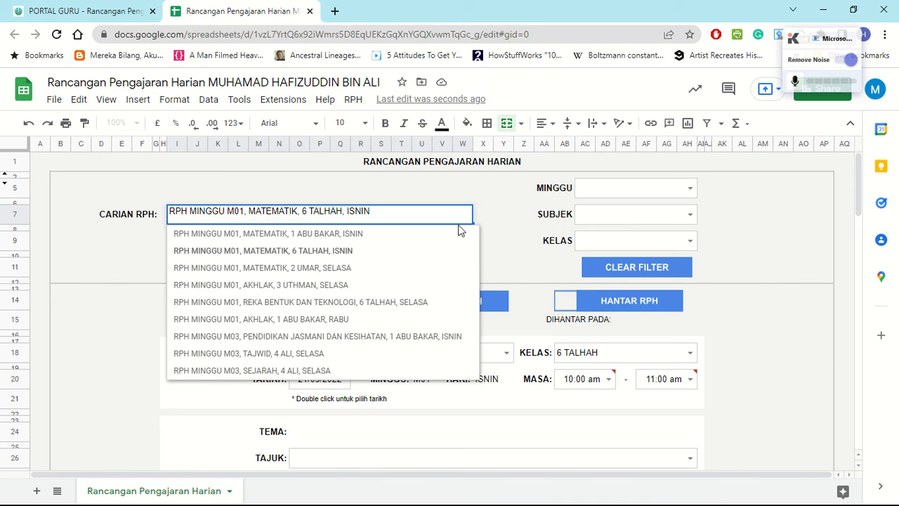
{"action": "left_click", "coordinate": [426, 303]}
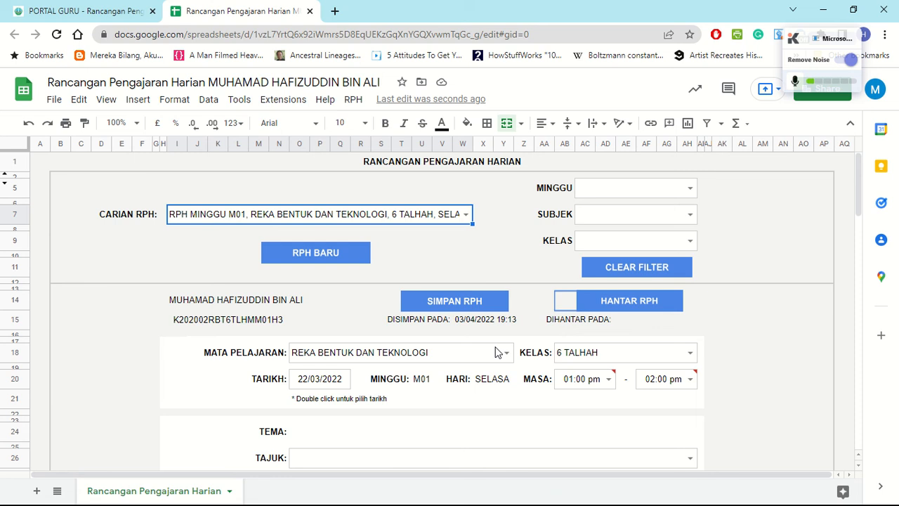
{"action": "scroll", "coordinate": [496, 352], "scroll_direction": "down", "scroll_amount": 4}
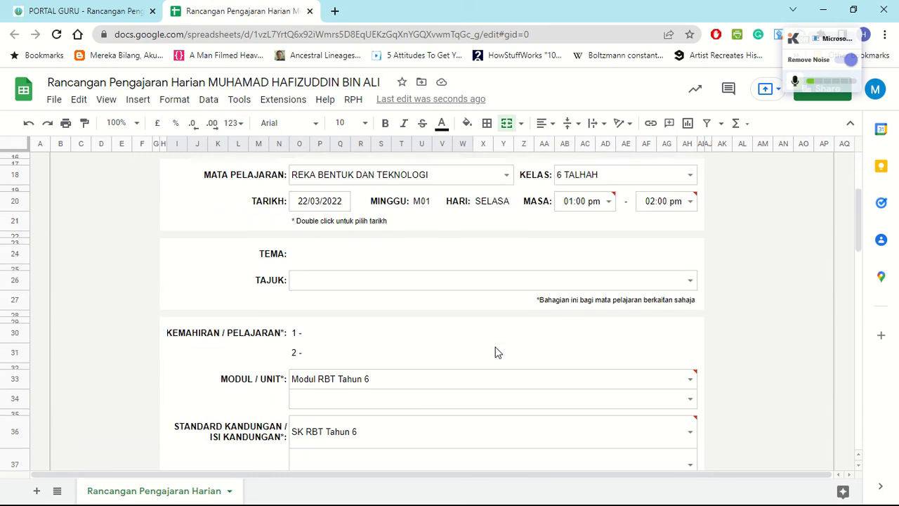
{"action": "scroll", "coordinate": [495, 352], "scroll_direction": "down", "scroll_amount": 10}
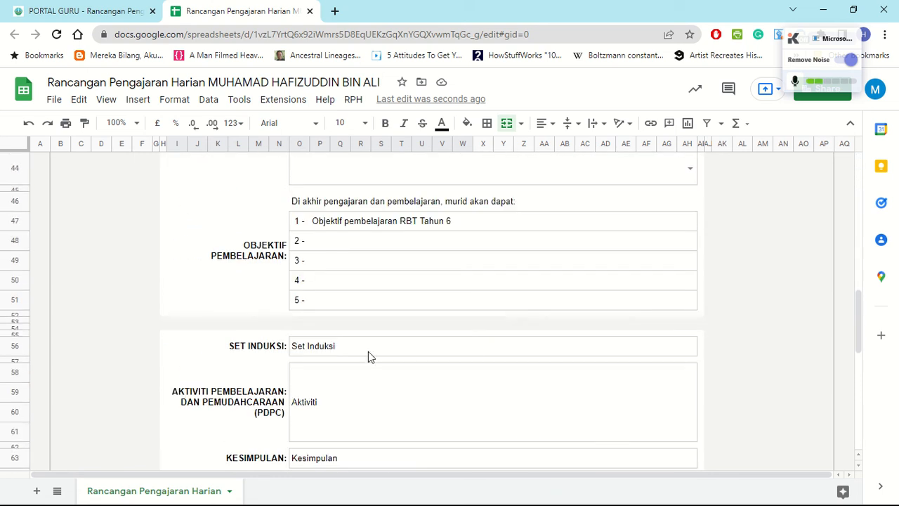
{"action": "scroll", "coordinate": [522, 347], "scroll_direction": "up", "scroll_amount": 6}
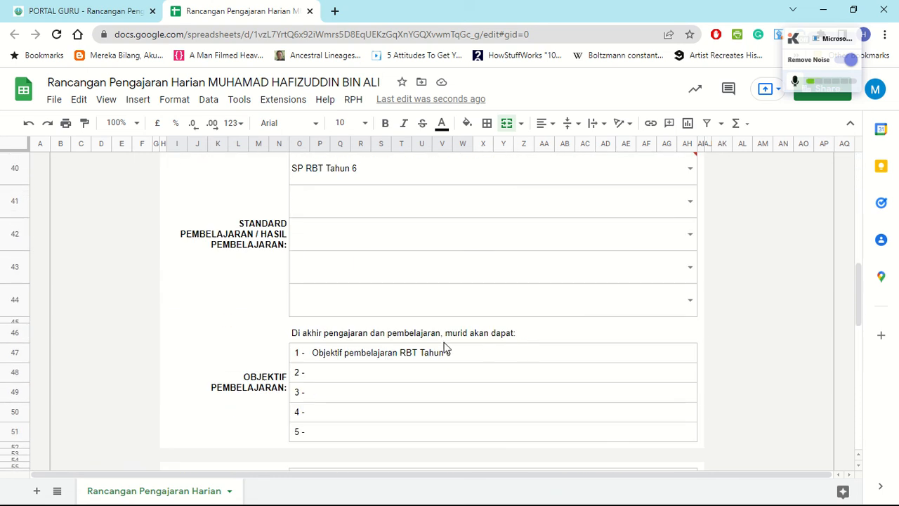
{"action": "scroll", "coordinate": [443, 348], "scroll_direction": "up", "scroll_amount": 4}
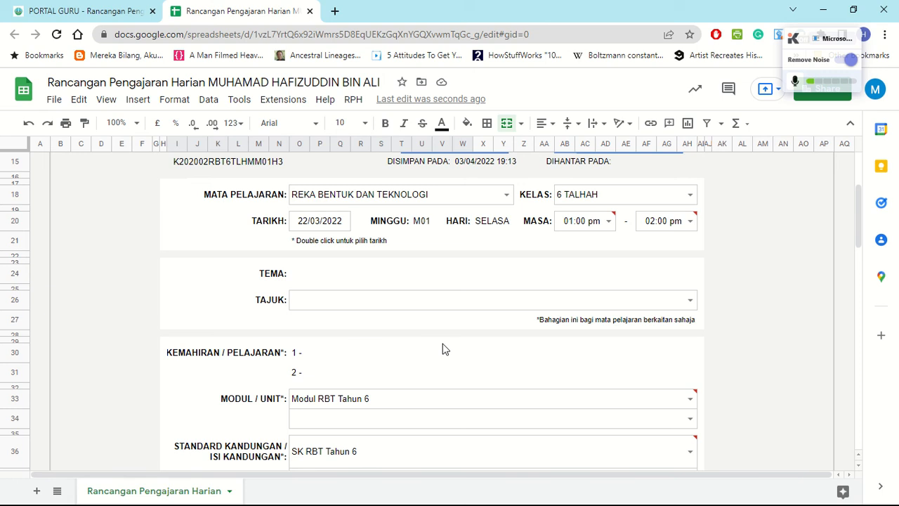
{"action": "scroll", "coordinate": [444, 349], "scroll_direction": "down", "scroll_amount": 2}
{"action": "left_click", "coordinate": [443, 325]}
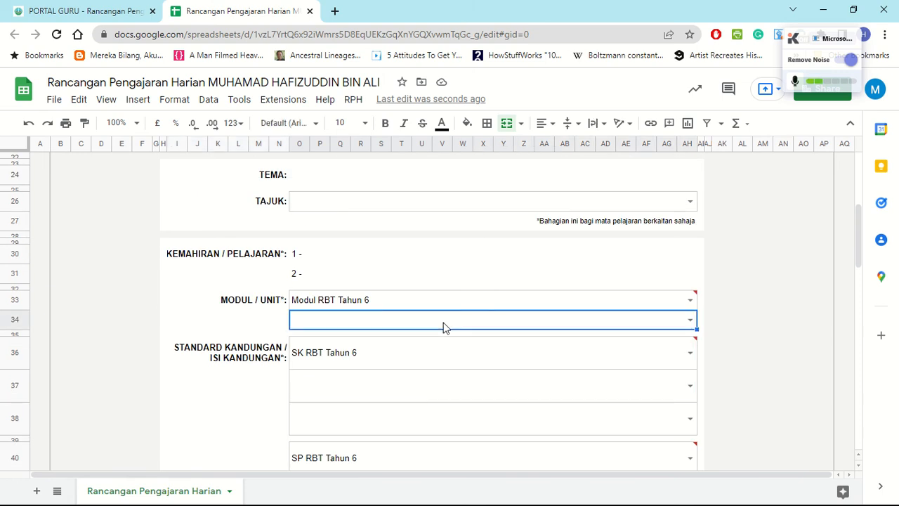
{"action": "scroll", "coordinate": [441, 312], "scroll_direction": "down", "scroll_amount": 2}
{"action": "left_click", "coordinate": [436, 278]}
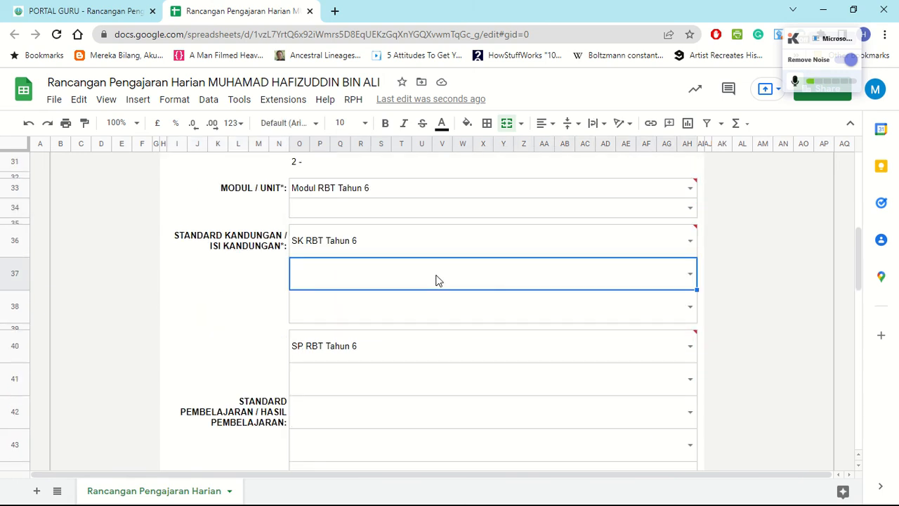
Add SK 2 and SK 3 in the empty STANDARD KANDUNGAN rows of the REKA BENTUK DAN TEKNOLOGI plan and save it
{"action": "type", "text": "SK 2"}
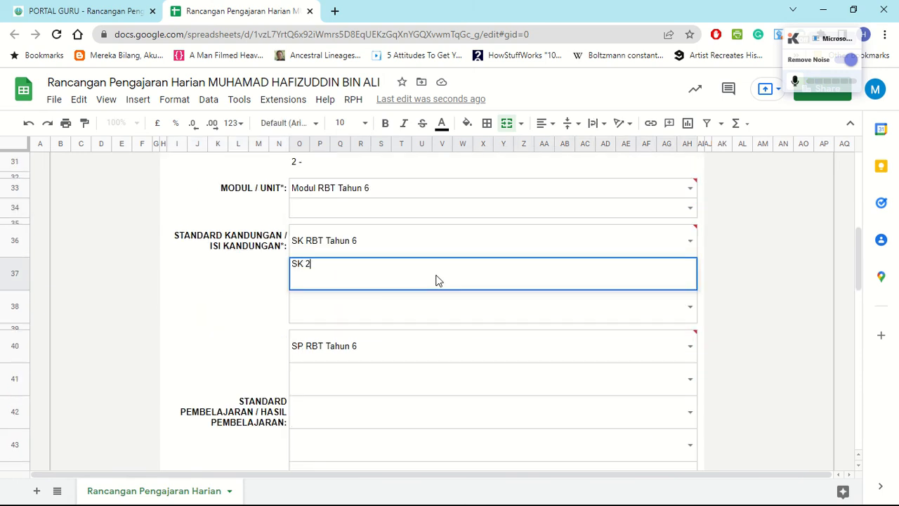
{"action": "key", "text": "Return"}
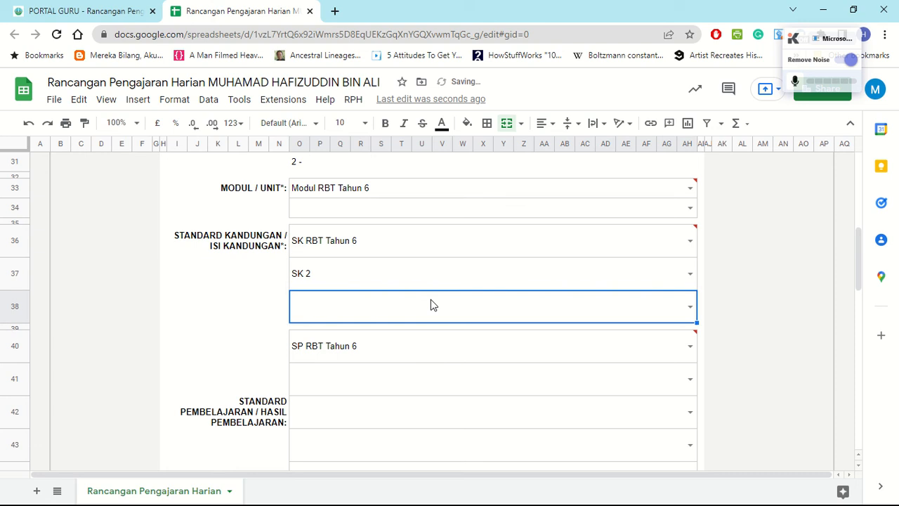
{"action": "type", "text": "SK 3"}
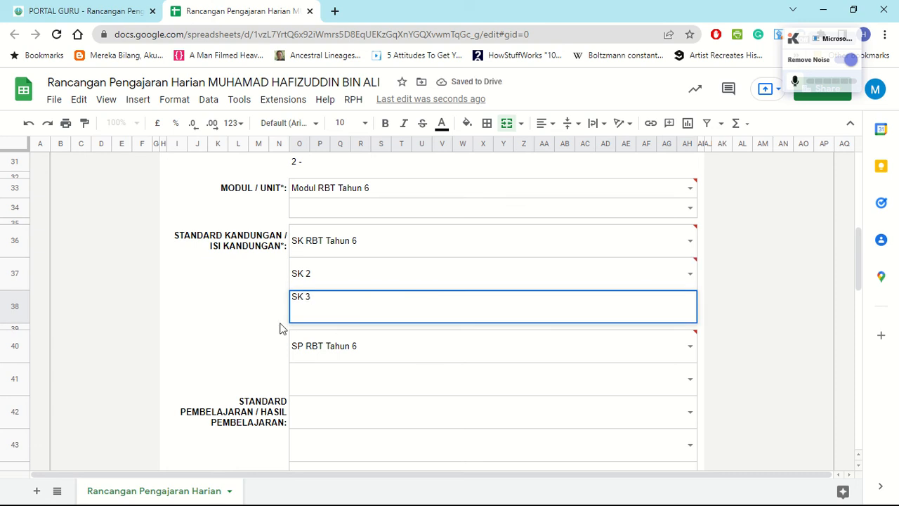
{"action": "left_click", "coordinate": [280, 321]}
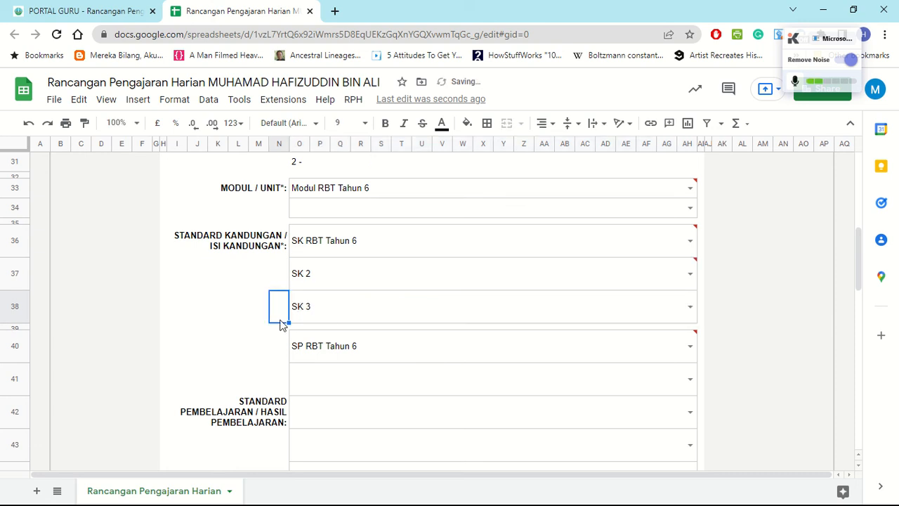
{"action": "scroll", "coordinate": [280, 323], "scroll_direction": "up", "scroll_amount": 5}
{"action": "scroll", "coordinate": [470, 264], "scroll_direction": "up", "scroll_amount": 2}
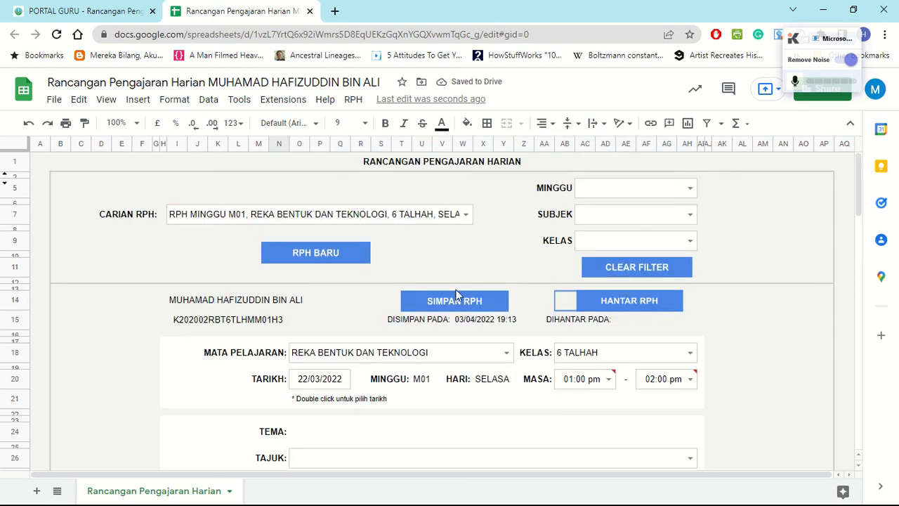
{"action": "left_click", "coordinate": [455, 302]}
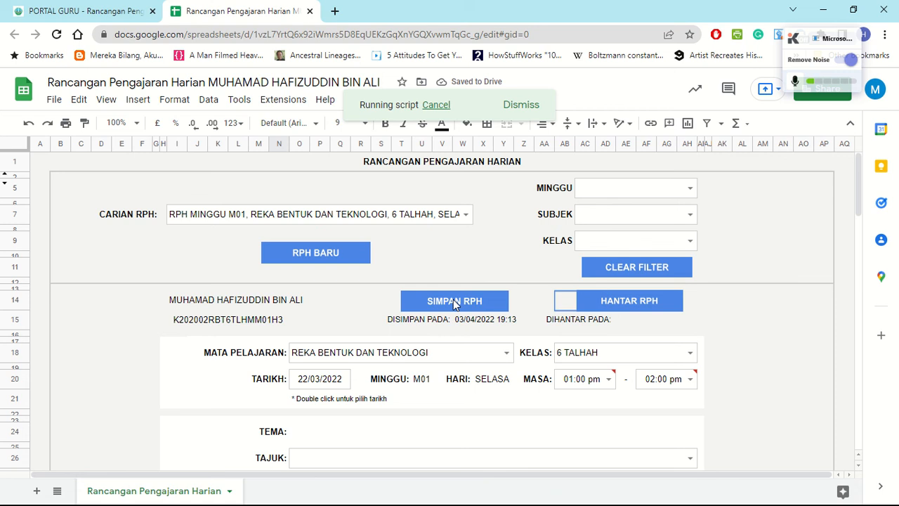
Load RPH MINGGU M03, SEJARAH, 4 ALI, SELASA through CARIAN RPH and look over its lesson entries and the MATA PELAJARAN options
{"action": "left_click", "coordinate": [465, 216]}
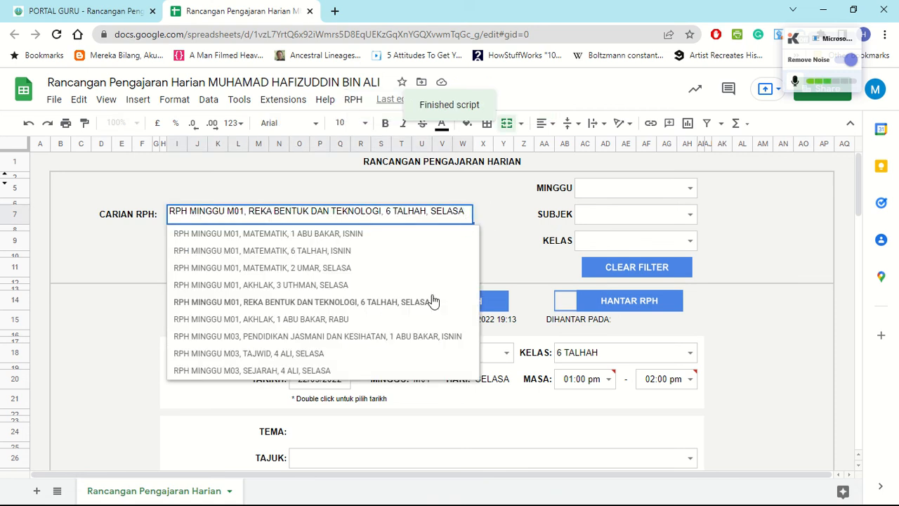
{"action": "left_click", "coordinate": [312, 370]}
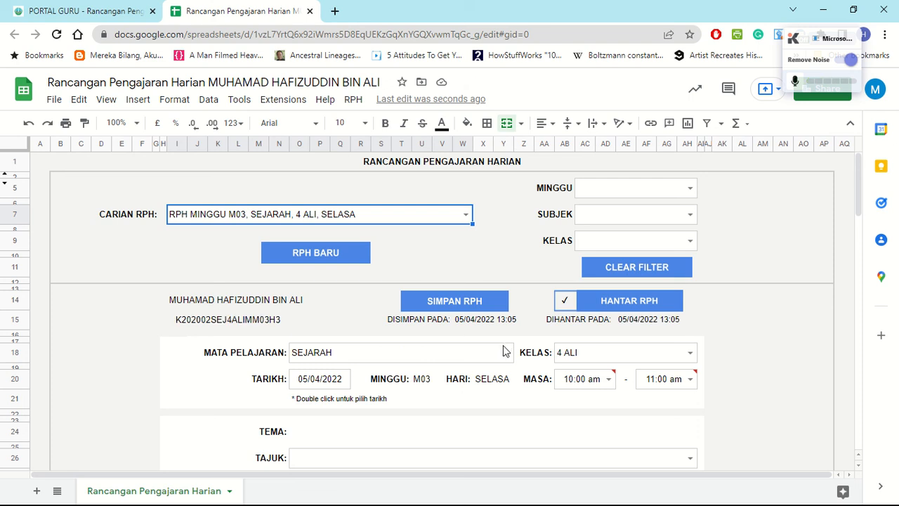
{"action": "scroll", "coordinate": [503, 351], "scroll_direction": "down", "scroll_amount": 9}
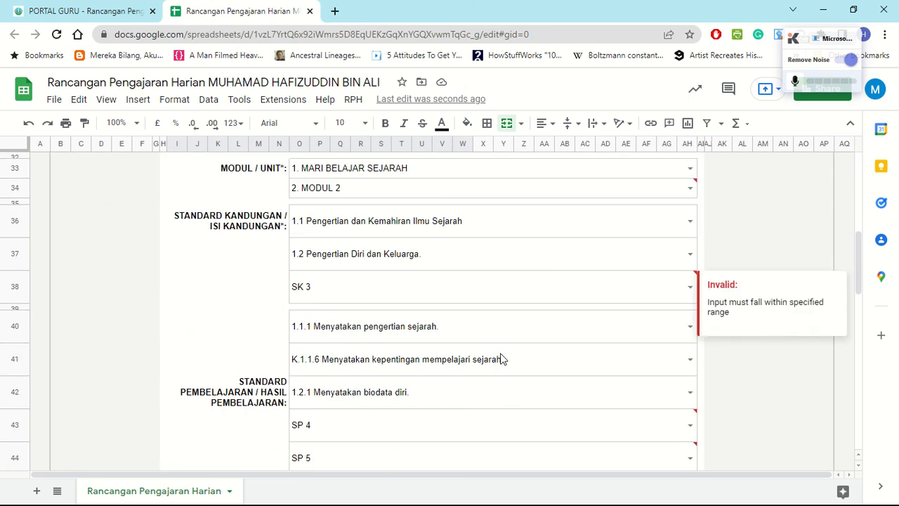
{"action": "scroll", "coordinate": [503, 359], "scroll_direction": "up", "scroll_amount": 5}
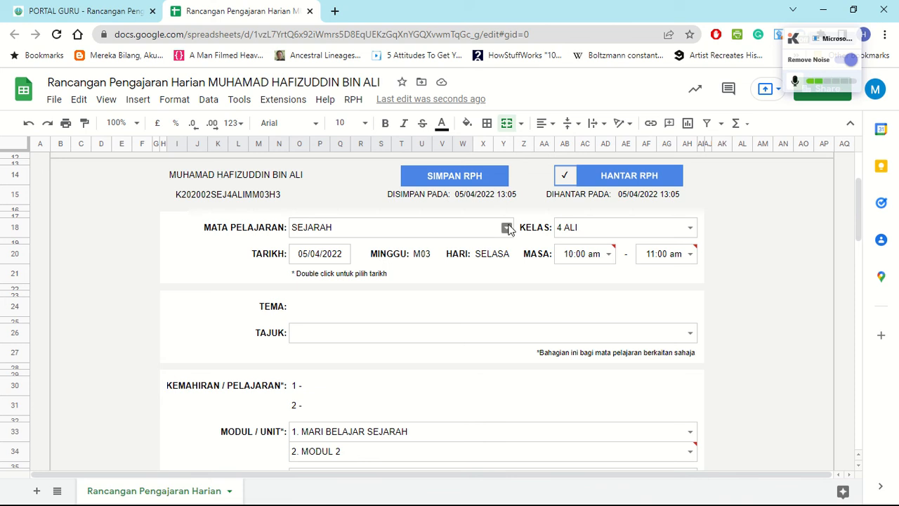
{"action": "left_click", "coordinate": [507, 228]}
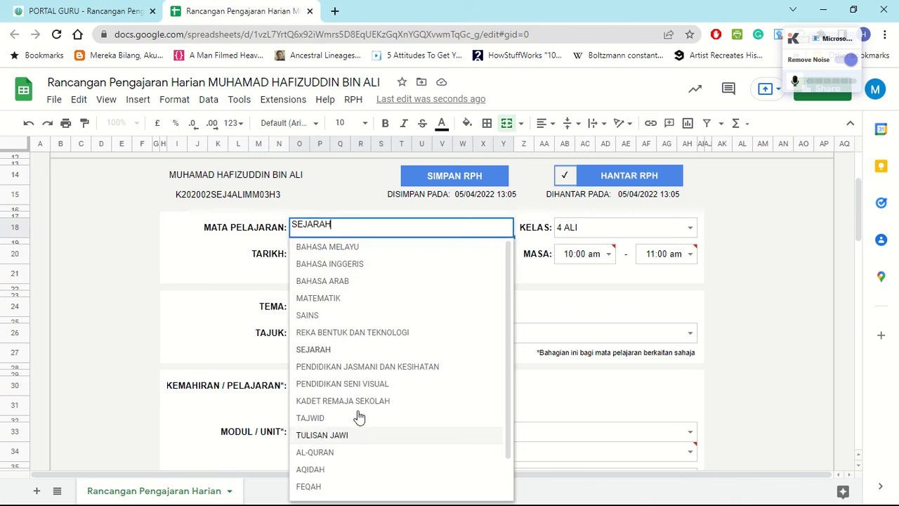
{"action": "left_click", "coordinate": [342, 195]}
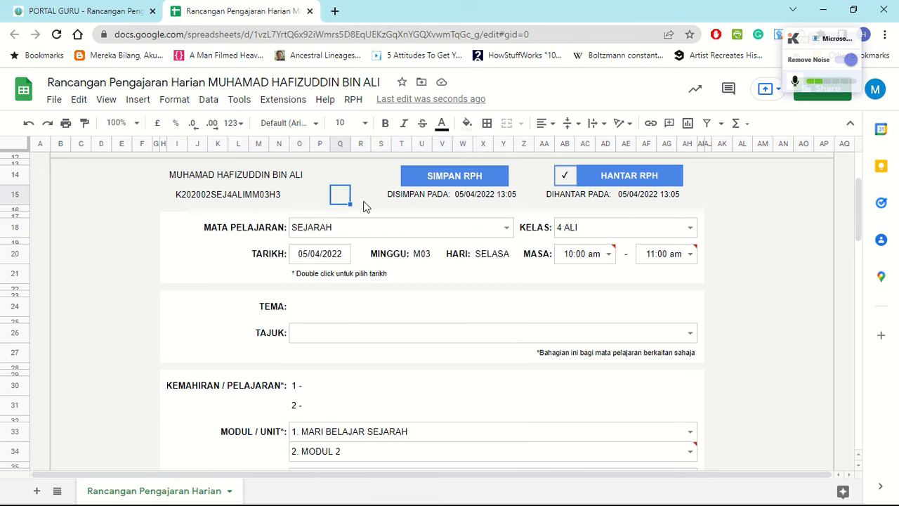
Reload RPH MINGGU M01, REKA BENTUK DAN TEKNOLOGI, 6 TALHAH, SELASA and check its saved rows from MODUL down to AKTIVITI PEMBELAJARAN
{"action": "scroll", "coordinate": [364, 206], "scroll_direction": "up", "scroll_amount": 3}
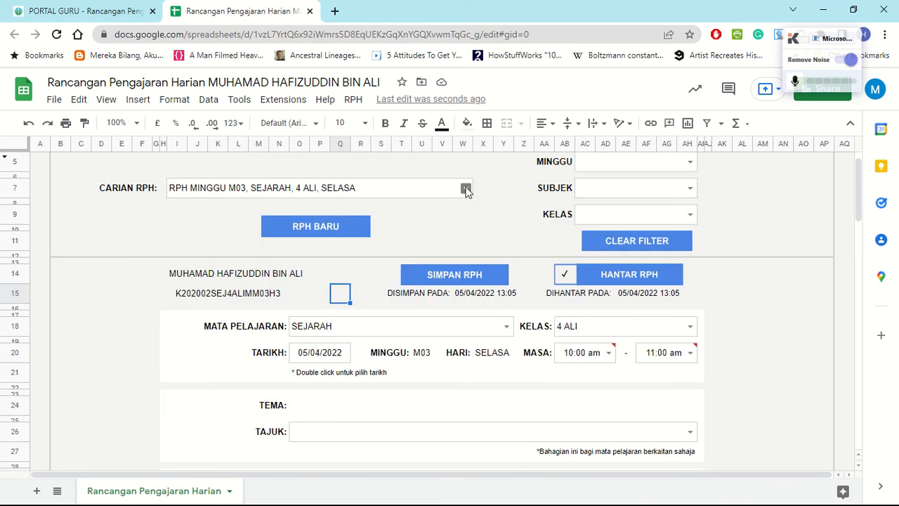
{"action": "left_click", "coordinate": [466, 190]}
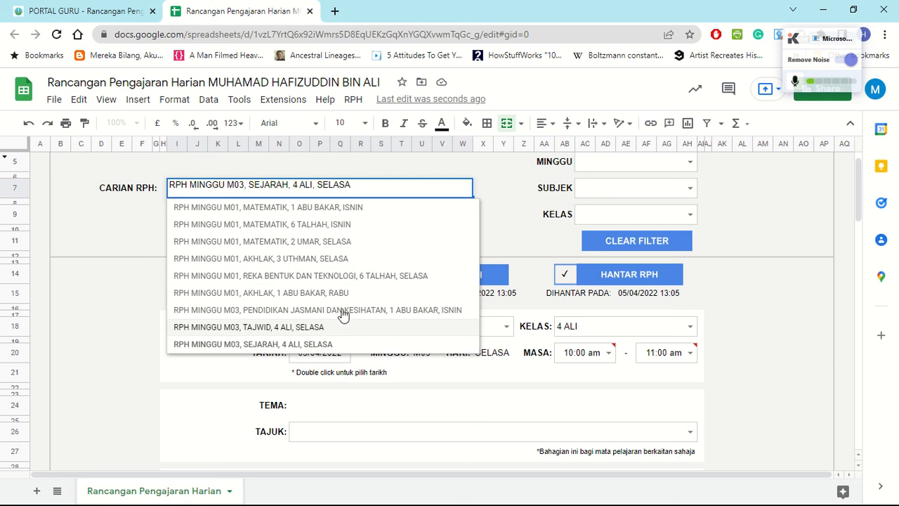
{"action": "left_click", "coordinate": [485, 278]}
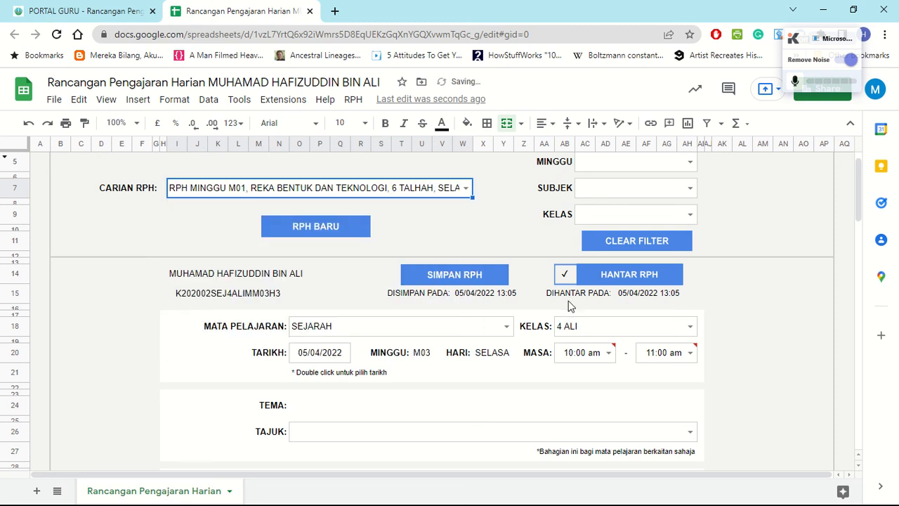
{"action": "scroll", "coordinate": [569, 306], "scroll_direction": "down", "scroll_amount": 5}
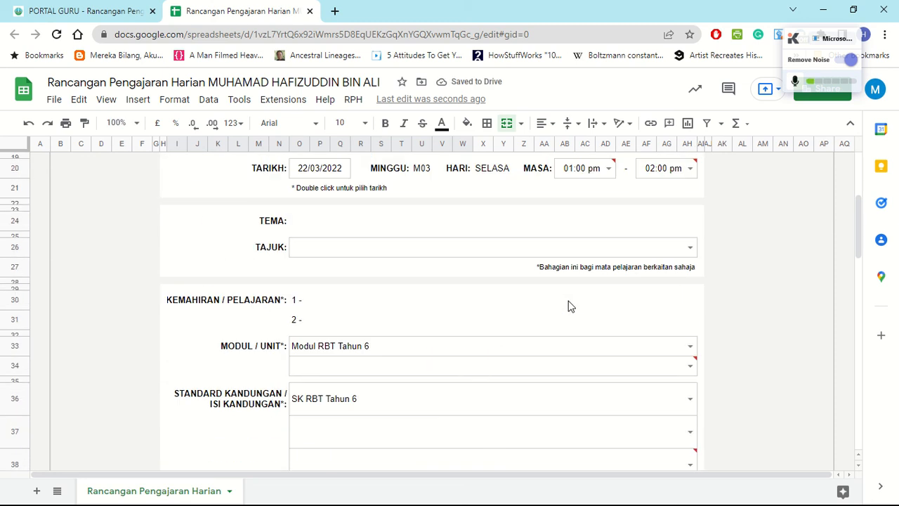
{"action": "scroll", "coordinate": [569, 305], "scroll_direction": "down", "scroll_amount": 3}
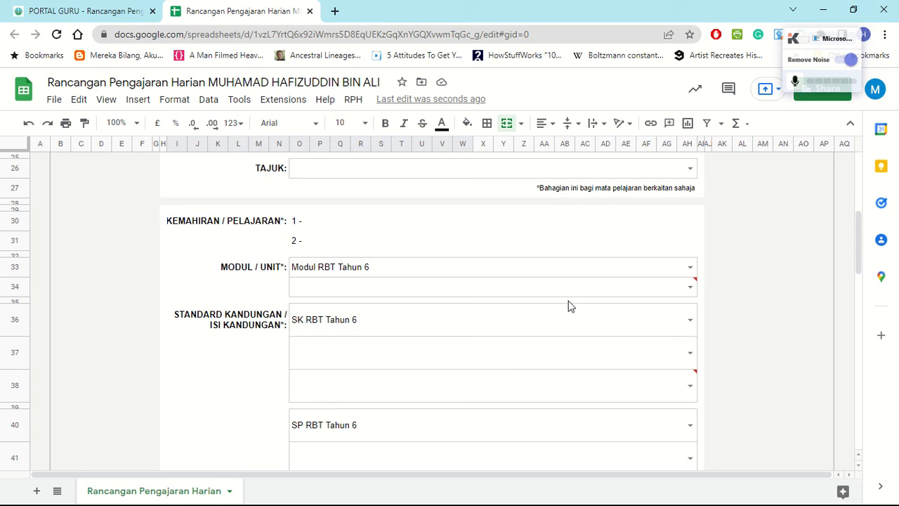
{"action": "scroll", "coordinate": [569, 306], "scroll_direction": "down", "scroll_amount": 8}
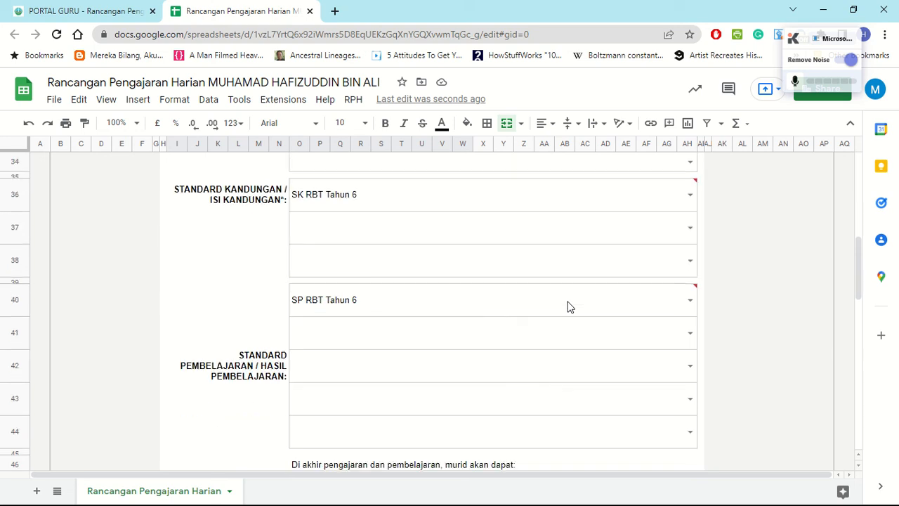
{"action": "scroll", "coordinate": [569, 307], "scroll_direction": "down", "scroll_amount": 3}
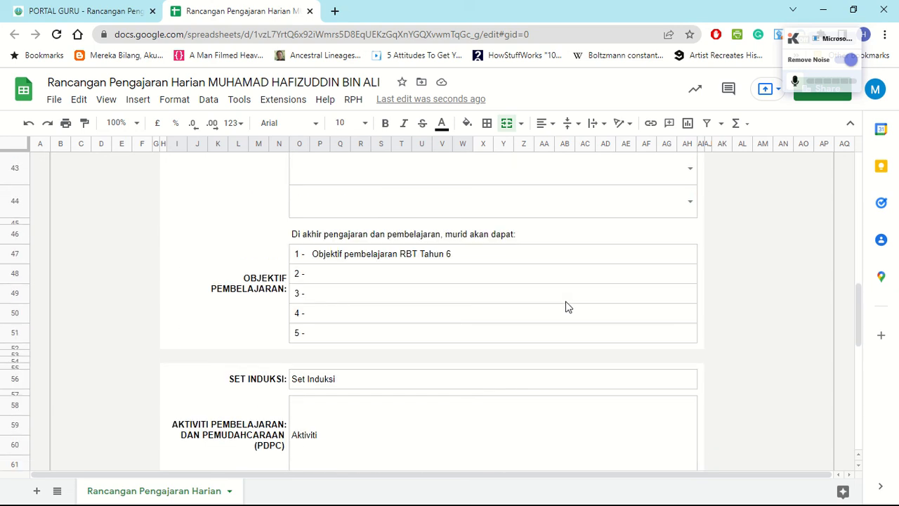
{"action": "scroll", "coordinate": [569, 307], "scroll_direction": "up", "scroll_amount": 15}
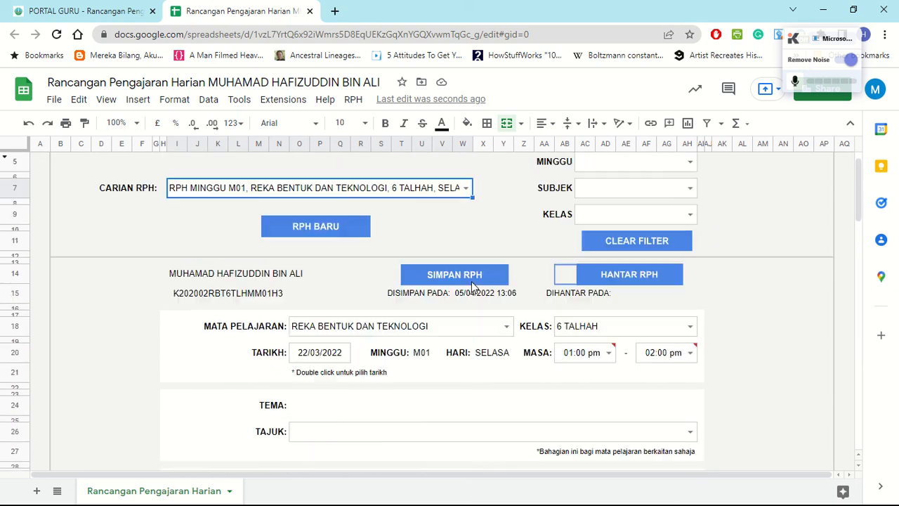
{"action": "scroll", "coordinate": [473, 287], "scroll_direction": "up", "scroll_amount": 1}
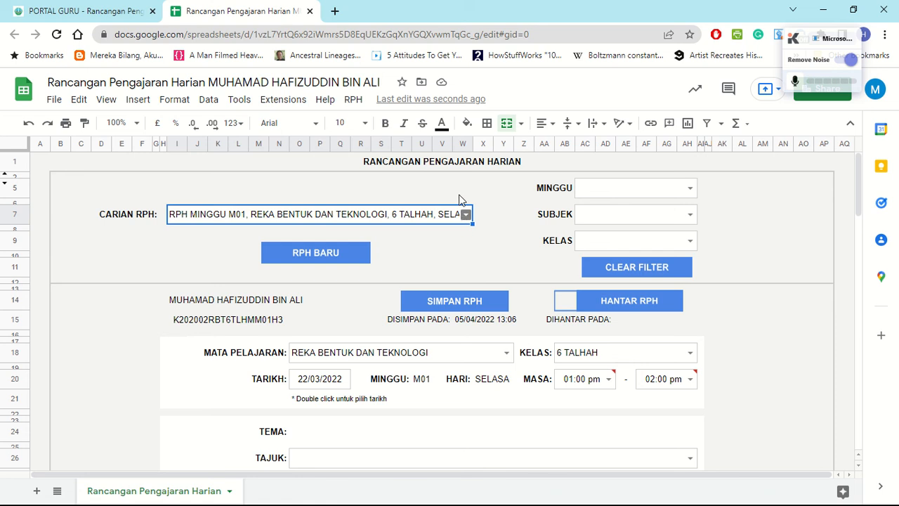
Load RPH MINGGU M03, TAJWID, 4 ALI, SELASA through CARIAN RPH and enter Modul 2 in its second MODUL / UNIT row
{"action": "left_click", "coordinate": [464, 212]}
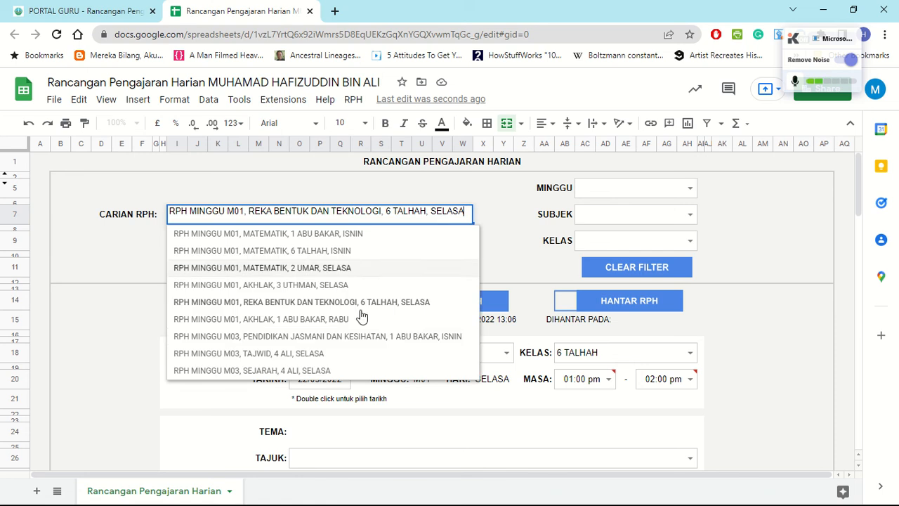
{"action": "left_click", "coordinate": [305, 357]}
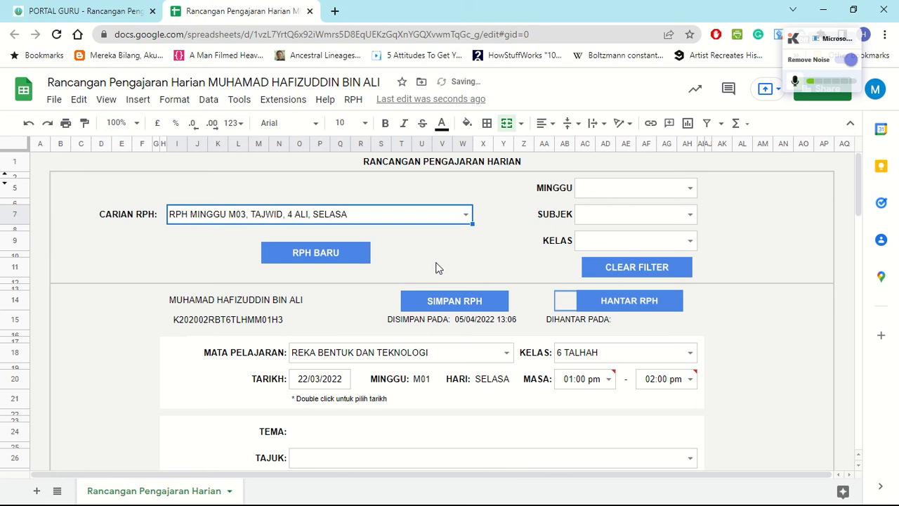
{"action": "scroll", "coordinate": [435, 283], "scroll_direction": "down", "scroll_amount": 1}
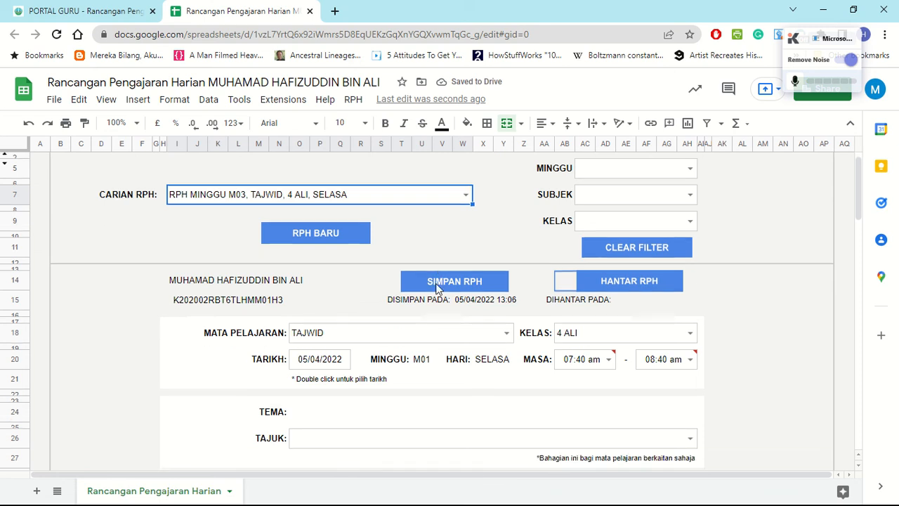
{"action": "scroll", "coordinate": [436, 288], "scroll_direction": "down", "scroll_amount": 4}
{"action": "left_click", "coordinate": [401, 285]}
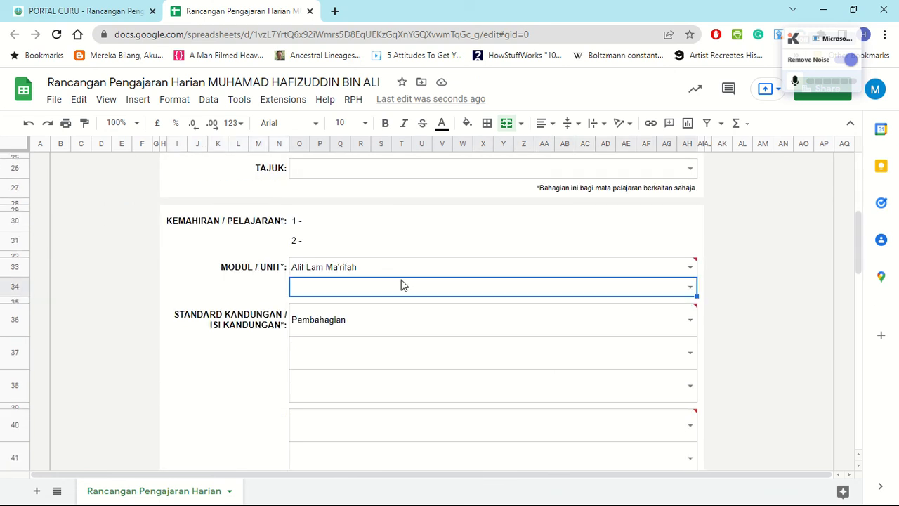
{"action": "type", "text": "Modul"}
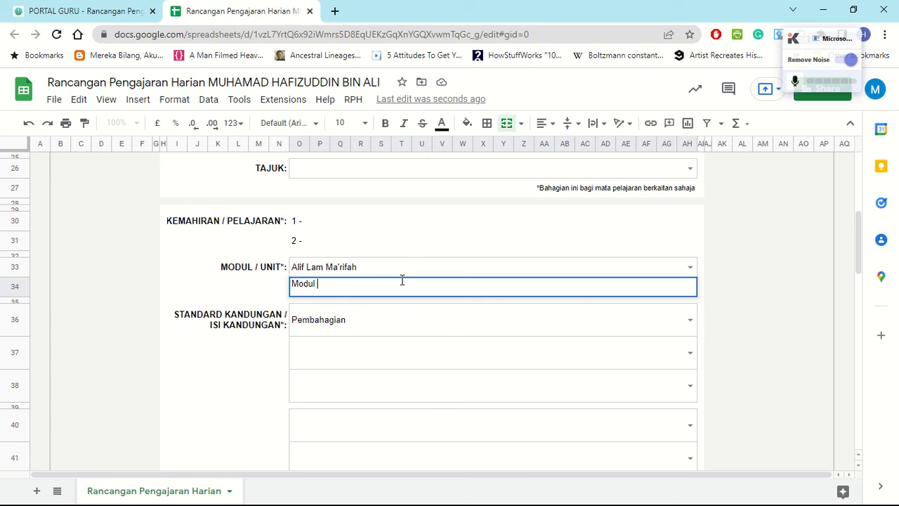
{"action": "type", "text": " 2"}
Enter SK 2 and SK 3 in the empty STANDARD KANDUNGAN rows of the TAJWID plan and save it
{"action": "left_click", "coordinate": [376, 348]}
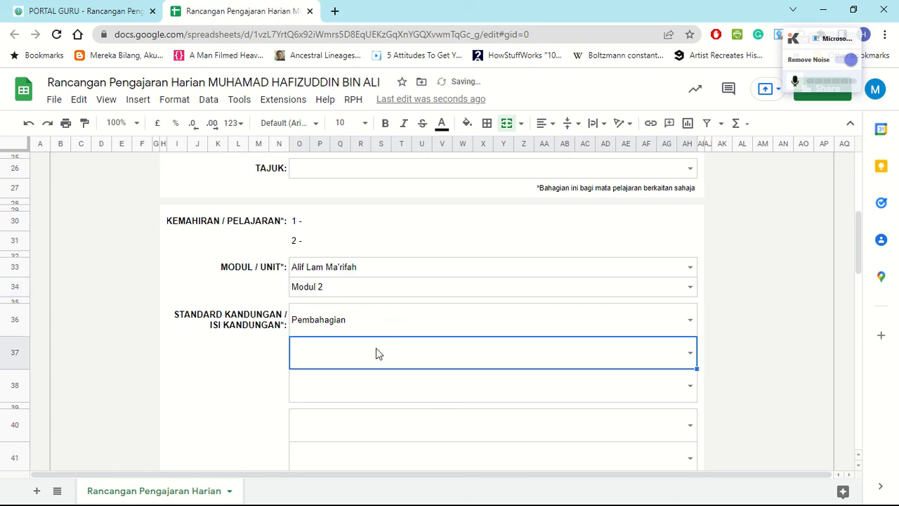
{"action": "type", "text": "SK 2"}
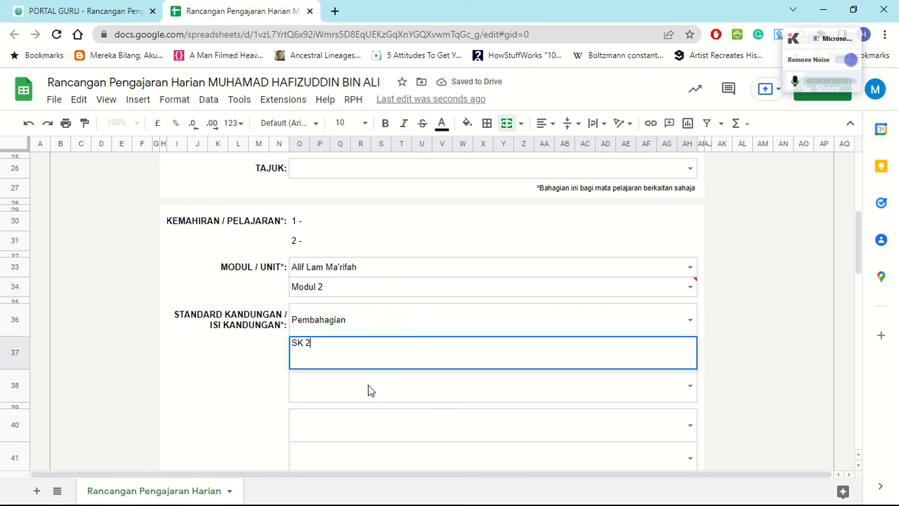
{"action": "left_click", "coordinate": [371, 391]}
{"action": "type", "text": "SK 3"}
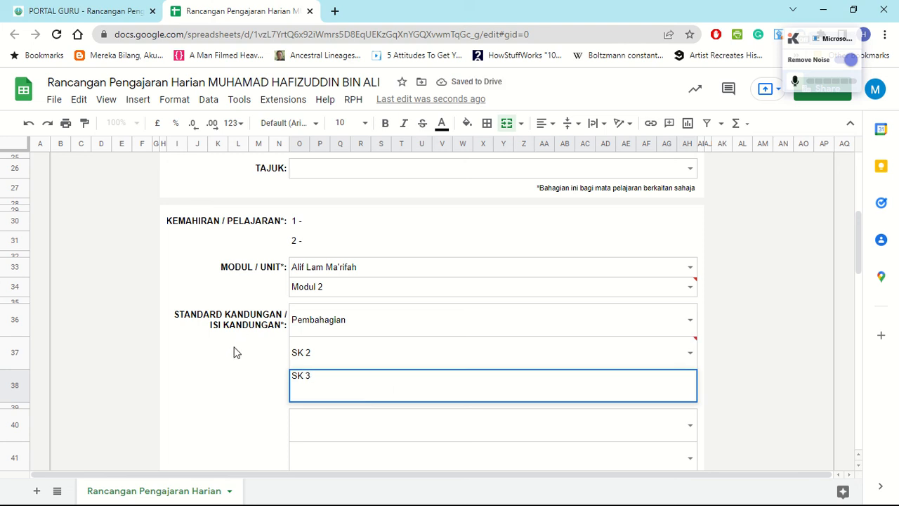
{"action": "left_click", "coordinate": [235, 352]}
{"action": "scroll", "coordinate": [315, 301], "scroll_direction": "up", "scroll_amount": 5}
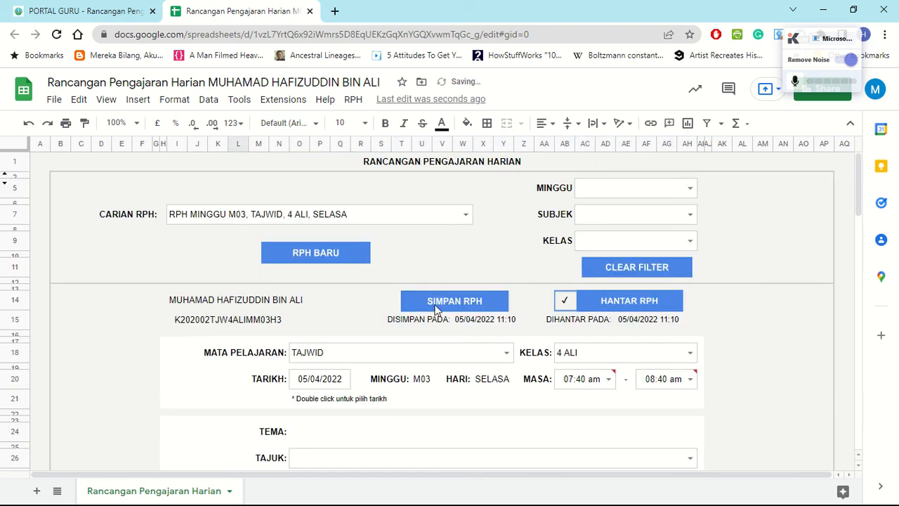
{"action": "left_click", "coordinate": [437, 308]}
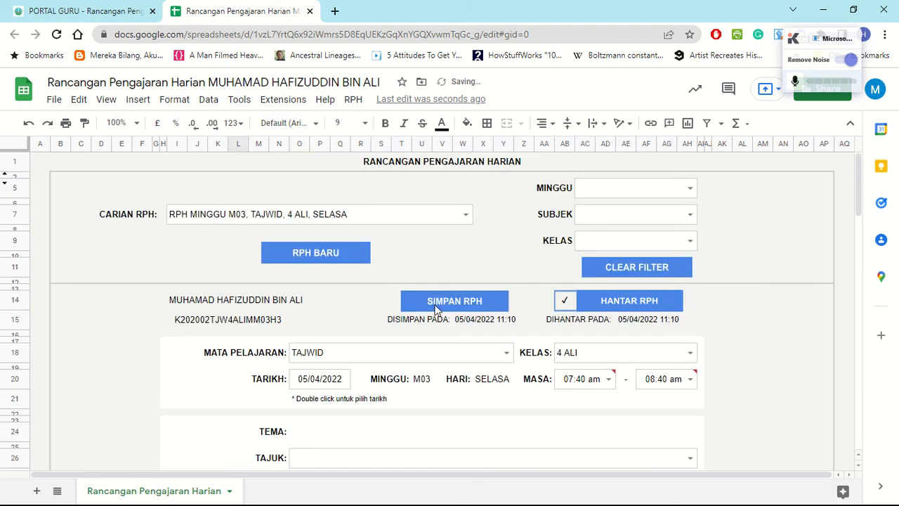
Switch CARIAN RPH to the SEJARAH, 4 ALI plan and back to RPH MINGGU M03, TAJWID, 4 ALI, SELASA to reload it
{"action": "left_click", "coordinate": [465, 215]}
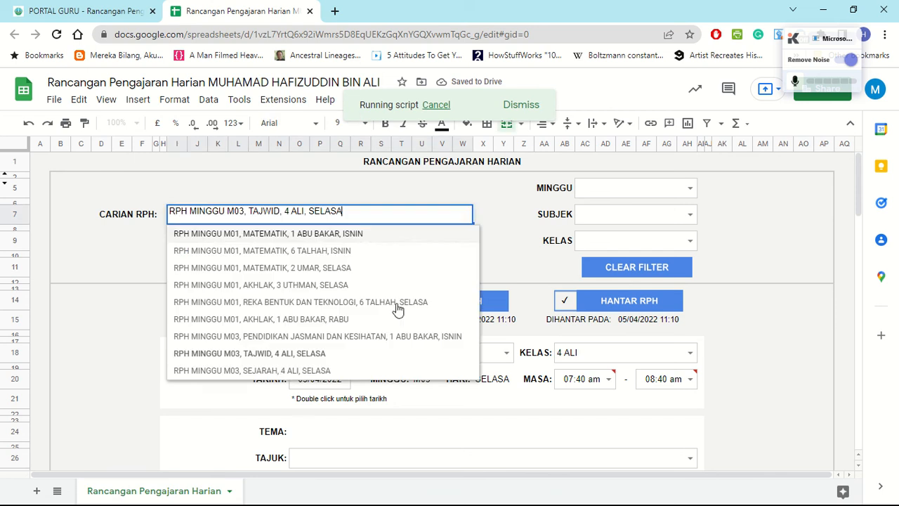
{"action": "left_click", "coordinate": [290, 371]}
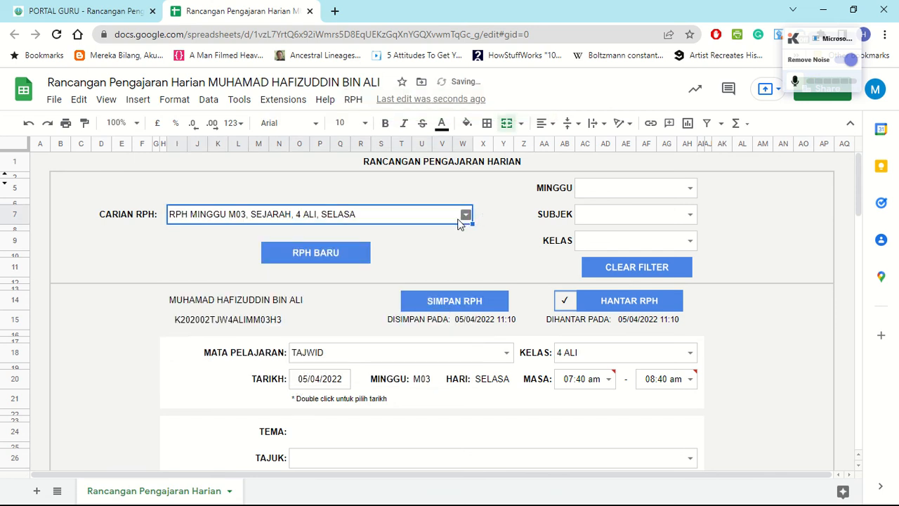
{"action": "left_click", "coordinate": [466, 215]}
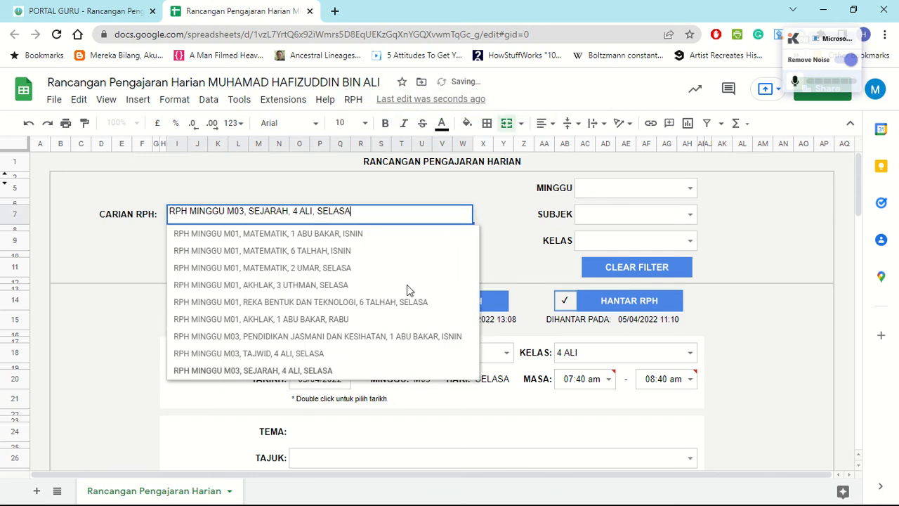
{"action": "left_click", "coordinate": [307, 353]}
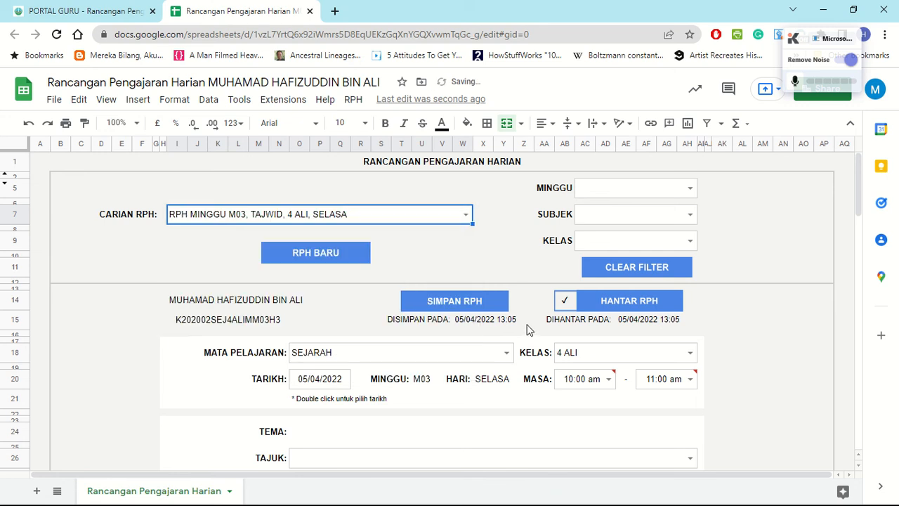
Check the saved MODUL / UNIT and STANDARD KANDUNGAN rows of the reloaded TAJWID, 4 ALI plan
{"action": "scroll", "coordinate": [528, 330], "scroll_direction": "down", "scroll_amount": 6}
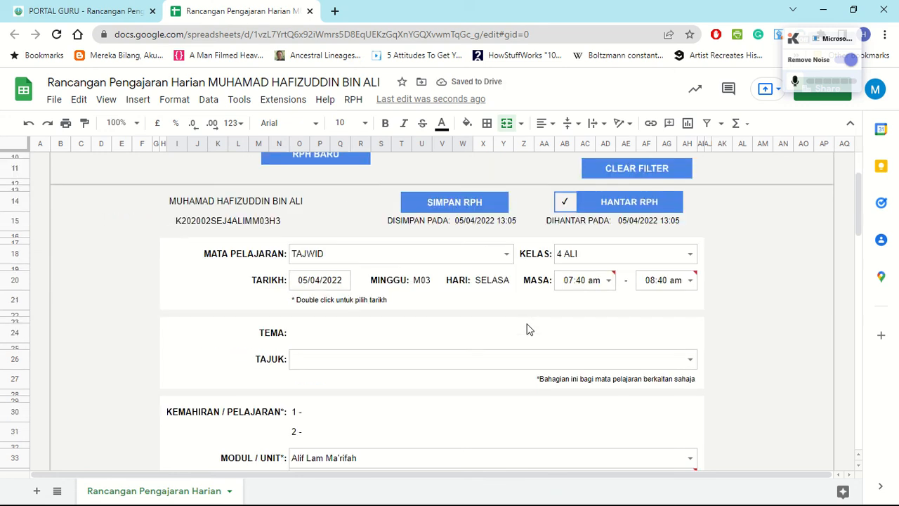
{"action": "scroll", "coordinate": [529, 331], "scroll_direction": "down", "scroll_amount": 2}
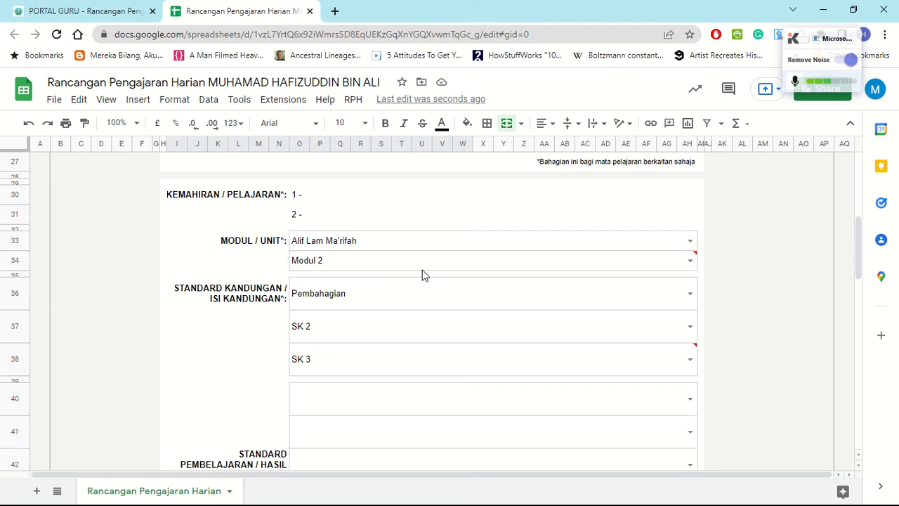
{"action": "scroll", "coordinate": [601, 341], "scroll_direction": "up", "scroll_amount": 4}
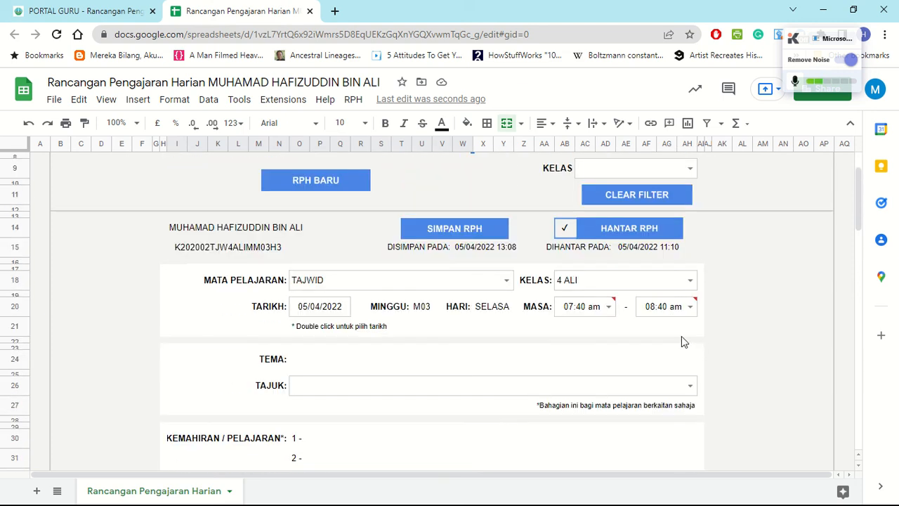
{"action": "scroll", "coordinate": [720, 341], "scroll_direction": "up", "scroll_amount": 2}
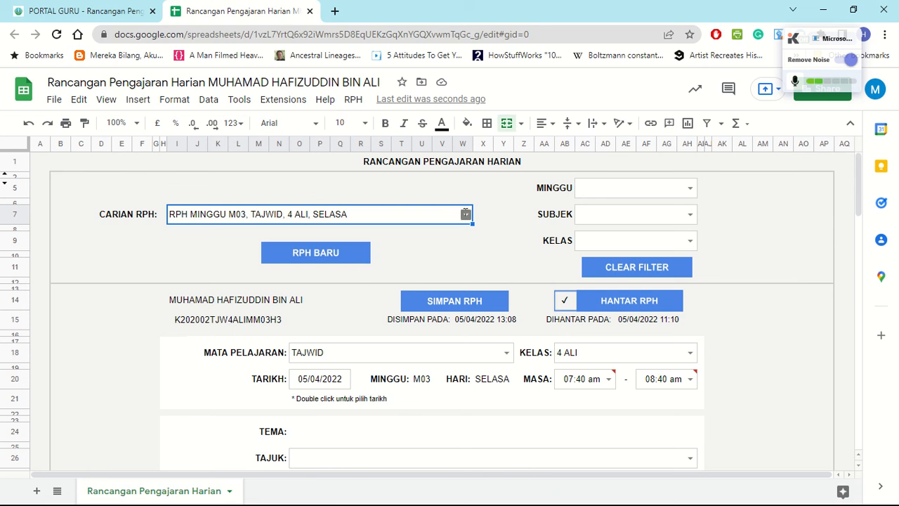
View the full CARIAN RPH list, filter it by MINGGU M03 and view the filtered plans
{"action": "left_click", "coordinate": [465, 214]}
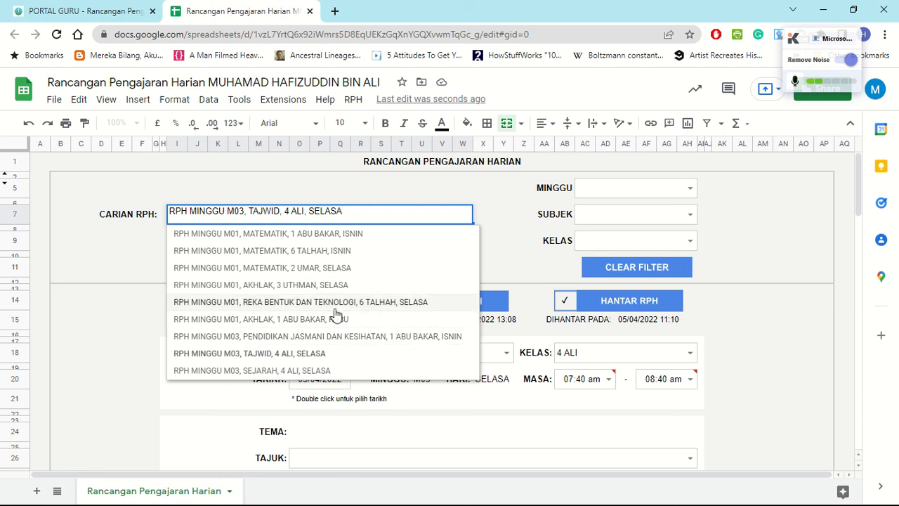
{"action": "left_click", "coordinate": [516, 245]}
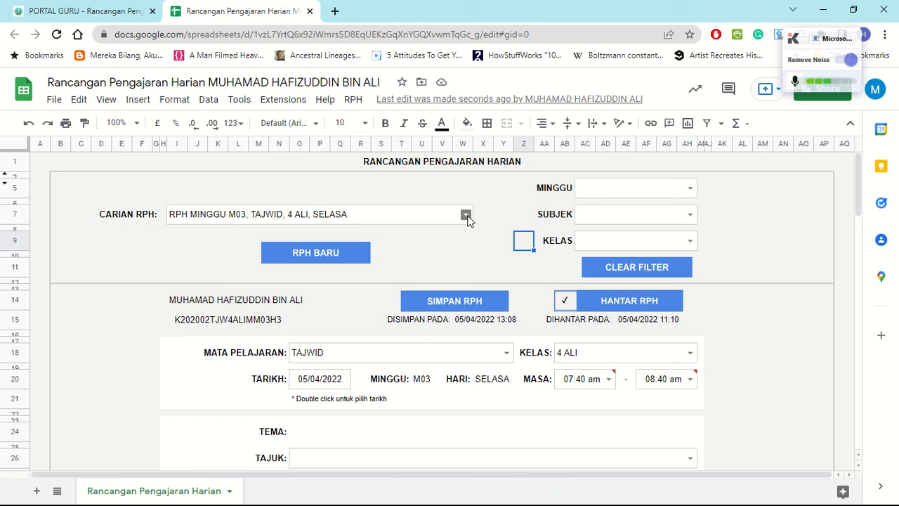
{"action": "left_click", "coordinate": [466, 215]}
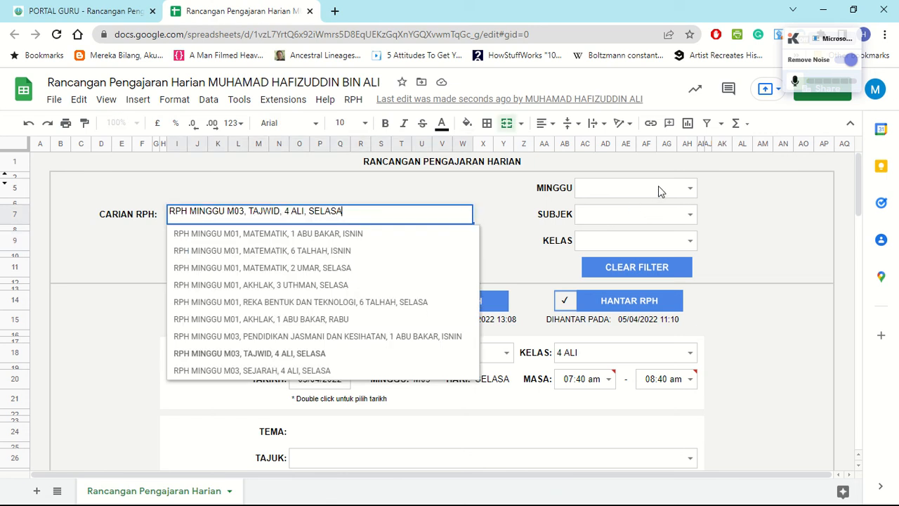
{"action": "left_click", "coordinate": [691, 188]}
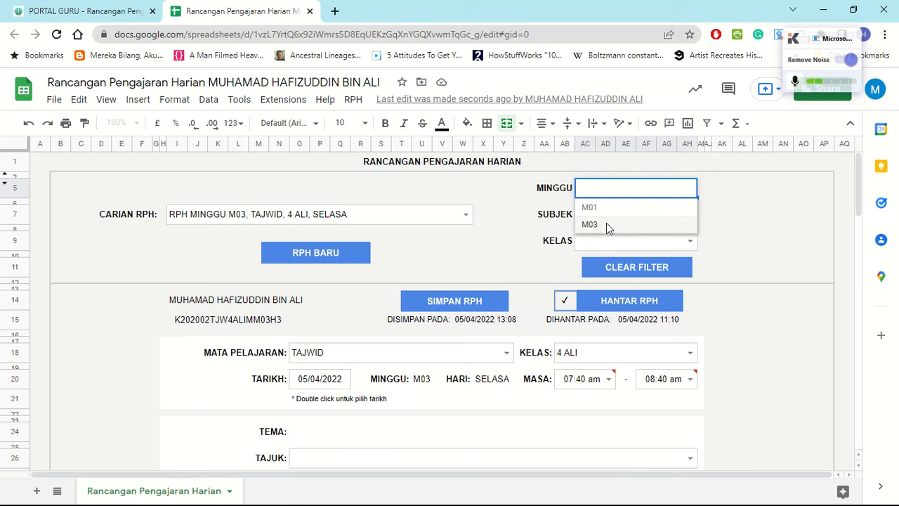
{"action": "left_click", "coordinate": [605, 224]}
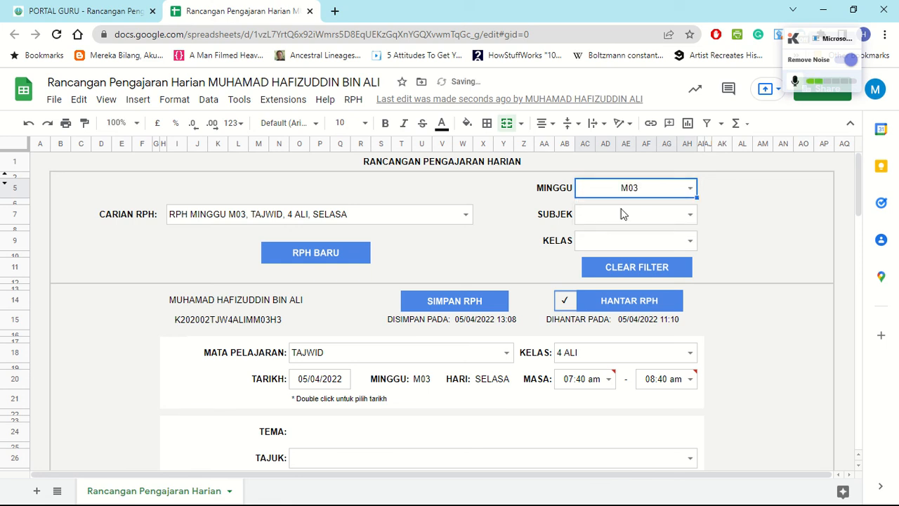
{"action": "left_click", "coordinate": [465, 214]}
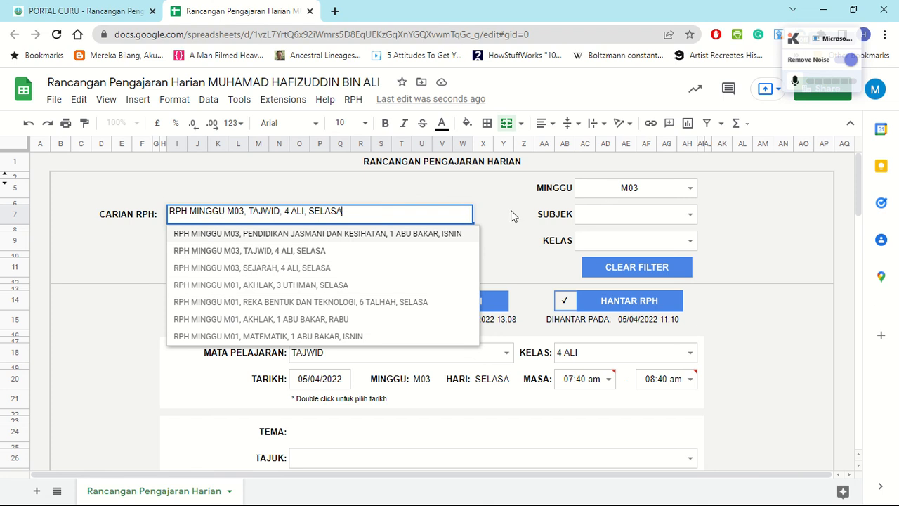
{"action": "left_click", "coordinate": [511, 213]}
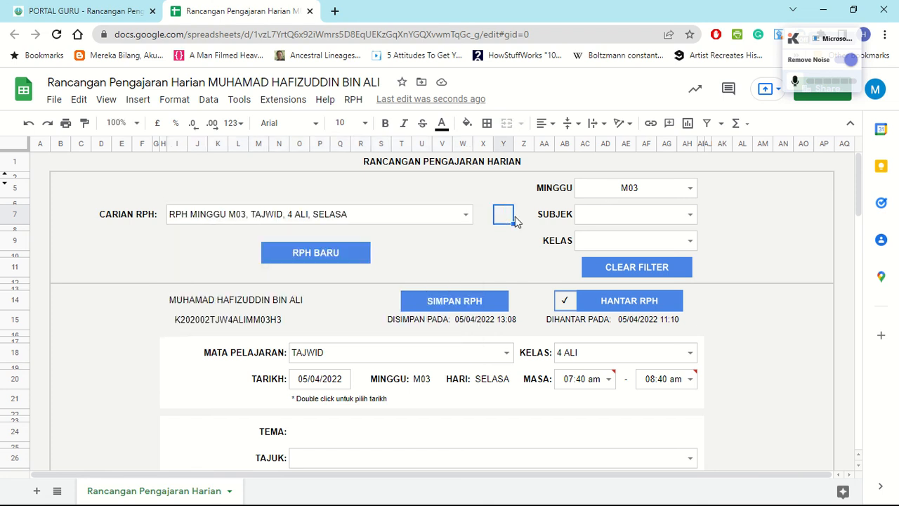
{"action": "left_click", "coordinate": [466, 215]}
{"action": "left_click", "coordinate": [465, 216]}
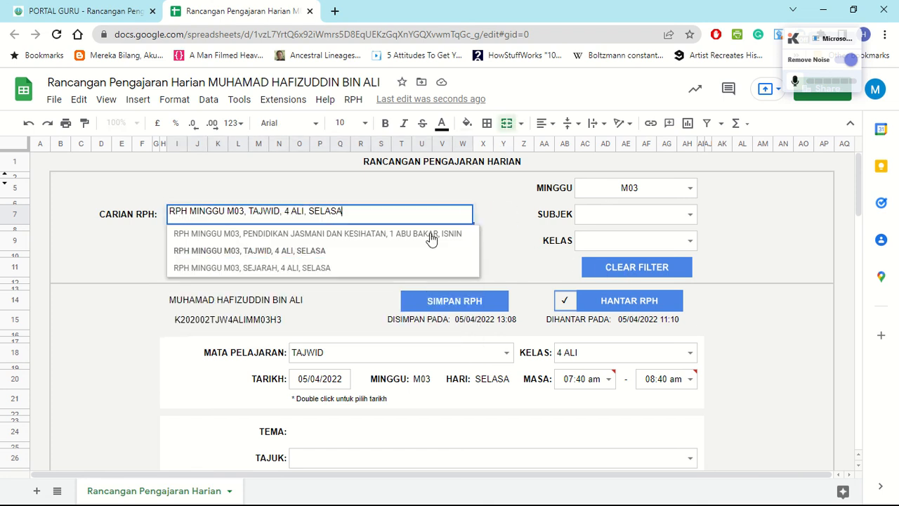
Clear the week filter, filter by SUBJEK MATEMATIK and view the matching plans in CARIAN RPH
{"action": "left_click", "coordinate": [627, 269]}
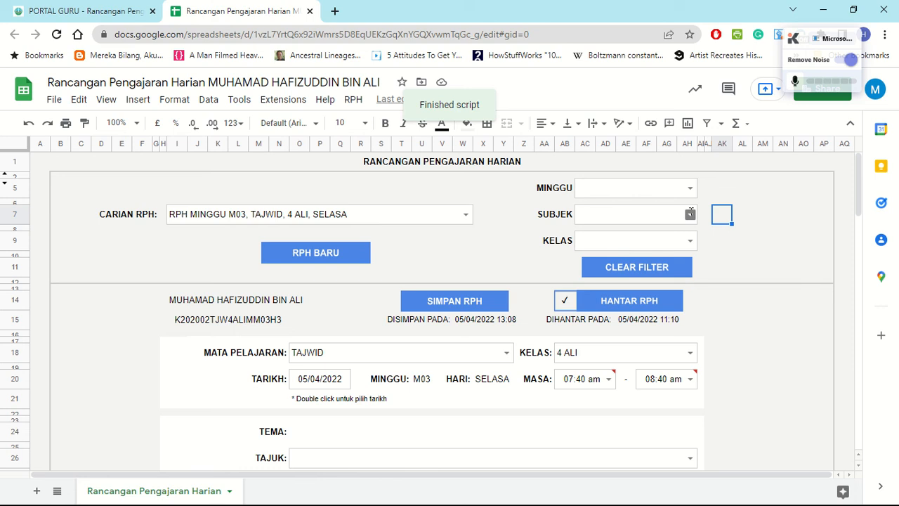
{"action": "left_click", "coordinate": [691, 213]}
{"action": "left_click", "coordinate": [661, 239]}
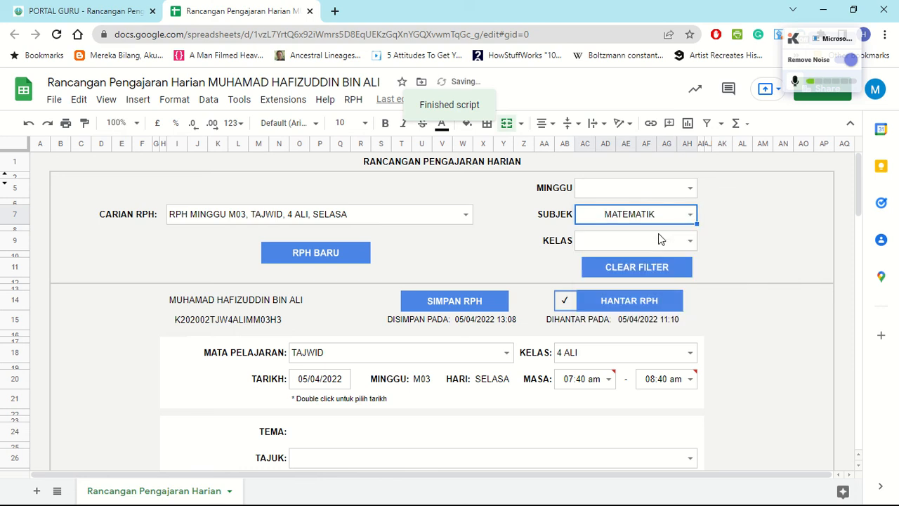
{"action": "left_click", "coordinate": [466, 219]}
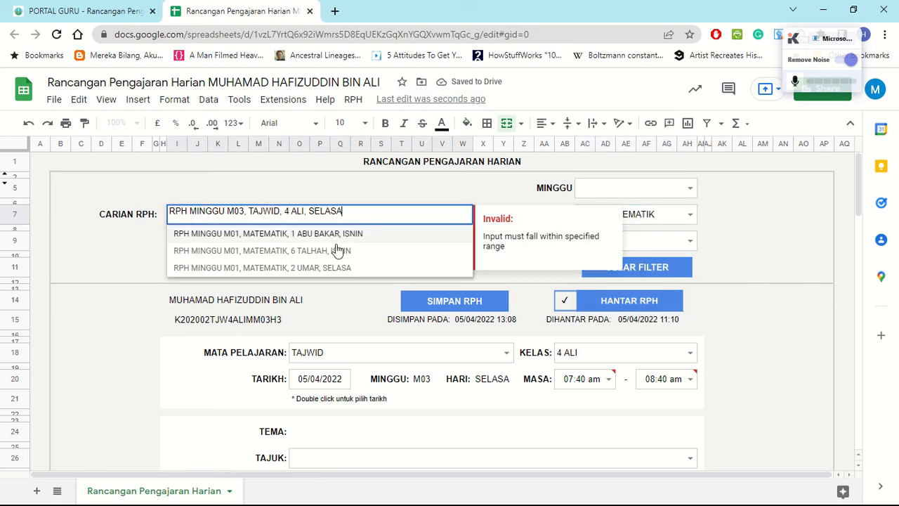
{"action": "left_click", "coordinate": [720, 218]}
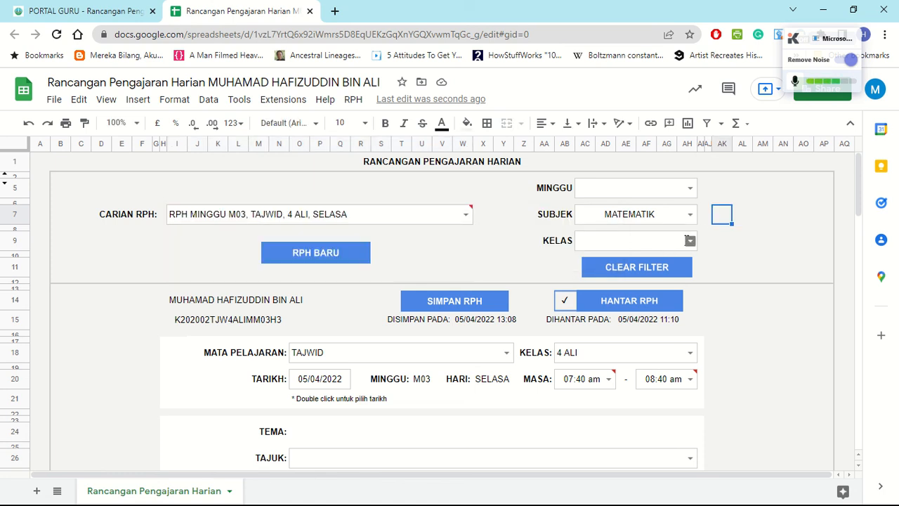
Add the KELAS filter 1 ABU BAKAR to the subject filter and view the matching plans in CARIAN RPH
{"action": "left_click", "coordinate": [690, 241]}
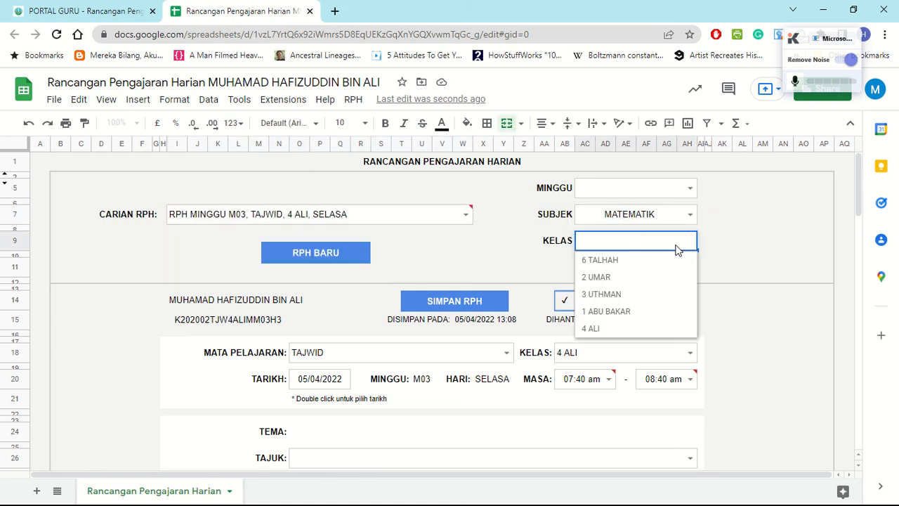
{"action": "left_click", "coordinate": [611, 311]}
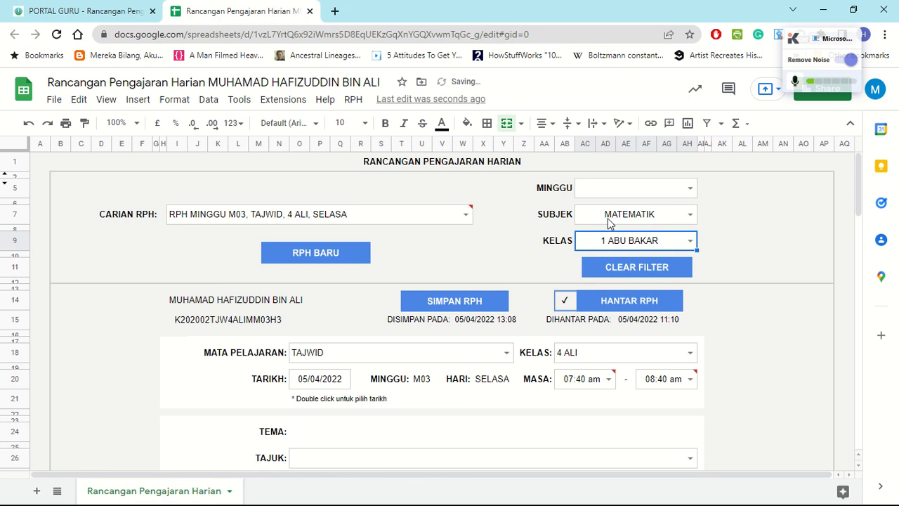
{"action": "left_click", "coordinate": [466, 216]}
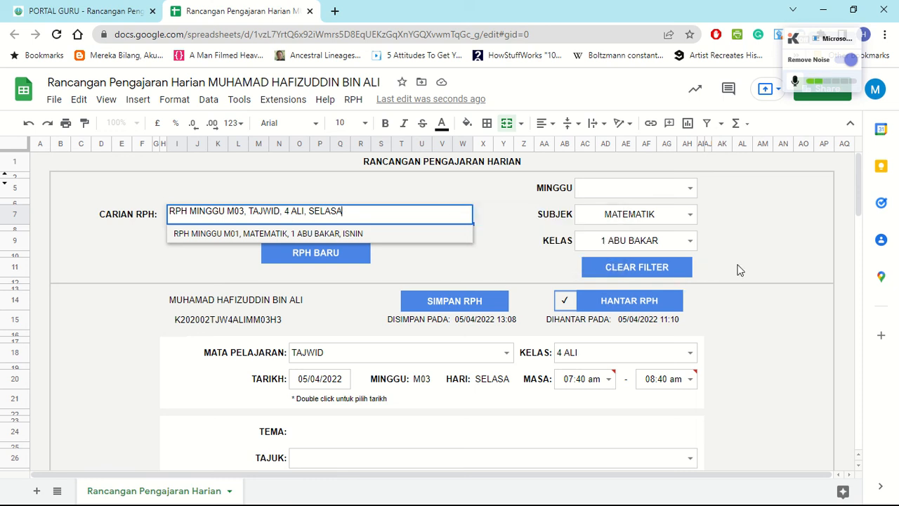
Clear the search filters and start a new blank RPH, looking over its emptied fields
{"action": "left_click", "coordinate": [665, 272]}
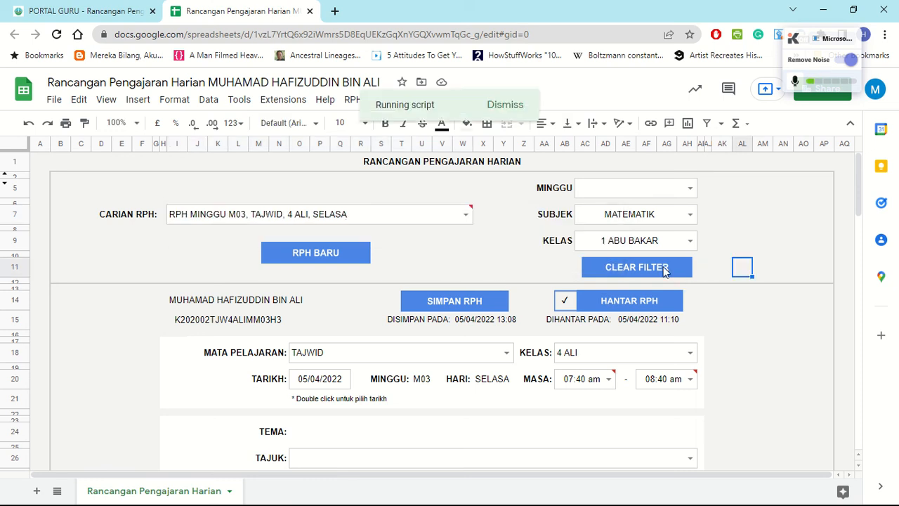
{"action": "left_click", "coordinate": [327, 254]}
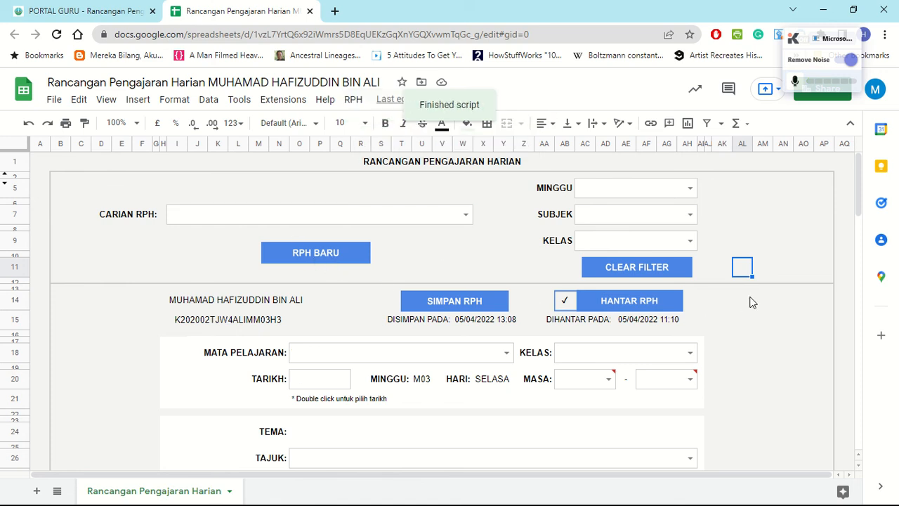
{"action": "scroll", "coordinate": [750, 301], "scroll_direction": "down", "scroll_amount": 1}
{"action": "scroll", "coordinate": [767, 281], "scroll_direction": "down", "scroll_amount": 2}
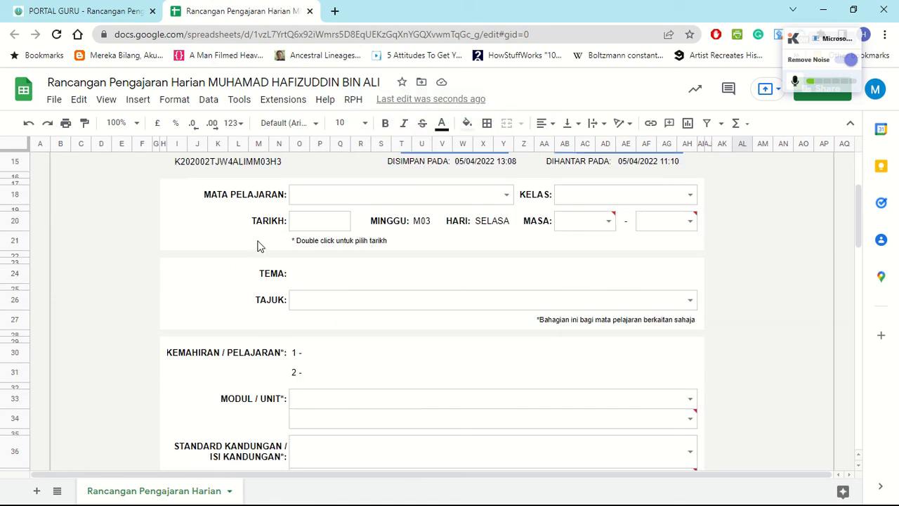
{"action": "scroll", "coordinate": [258, 246], "scroll_direction": "up", "scroll_amount": 5}
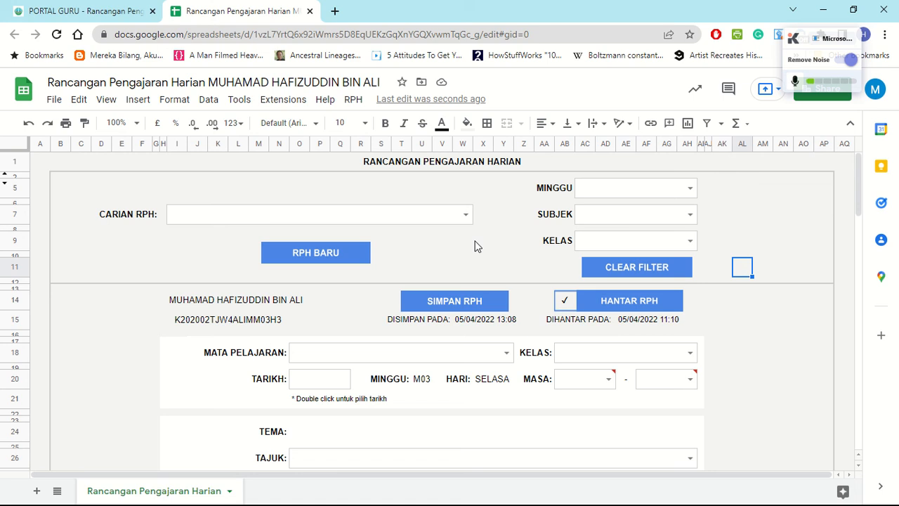
Set the new plan's MATA PELAJARAN to SAINS, KELAS to 3 UTHMAN and TARIKH to 12/04/2022
{"action": "left_click", "coordinate": [507, 354]}
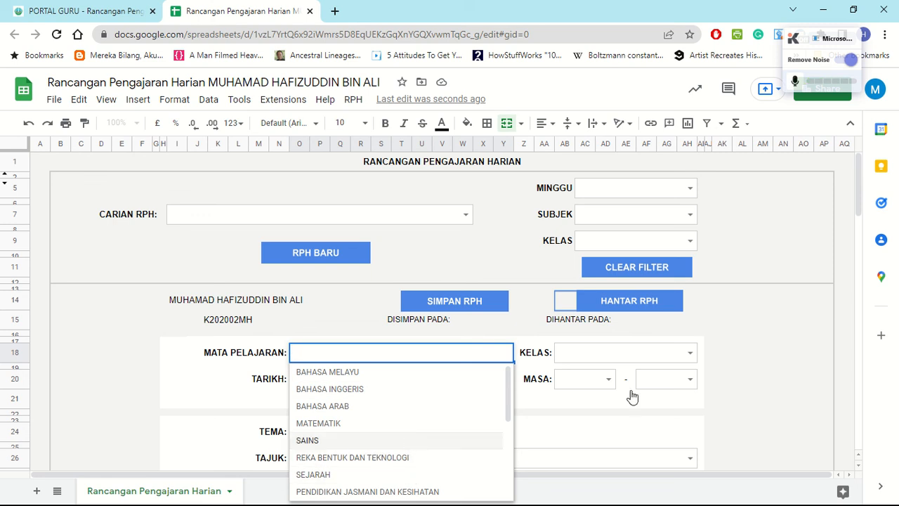
{"action": "key", "text": "Return"}
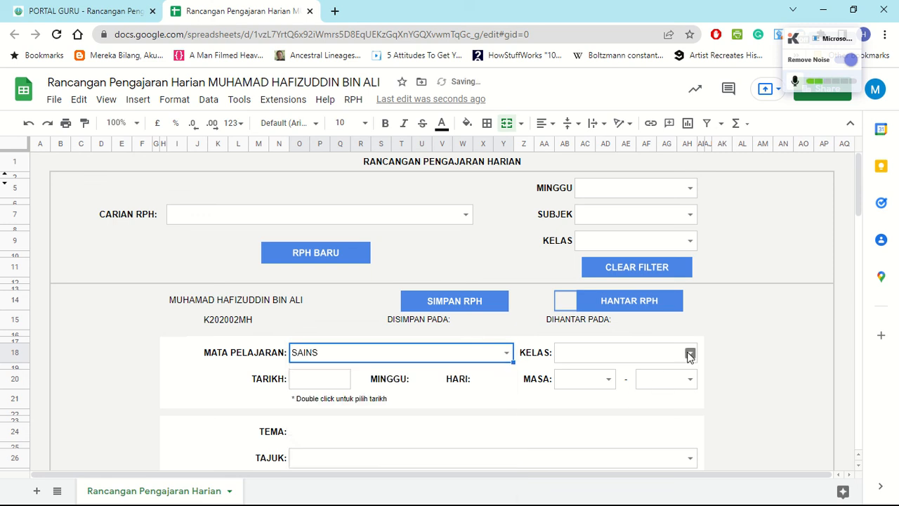
{"action": "left_click", "coordinate": [690, 353]}
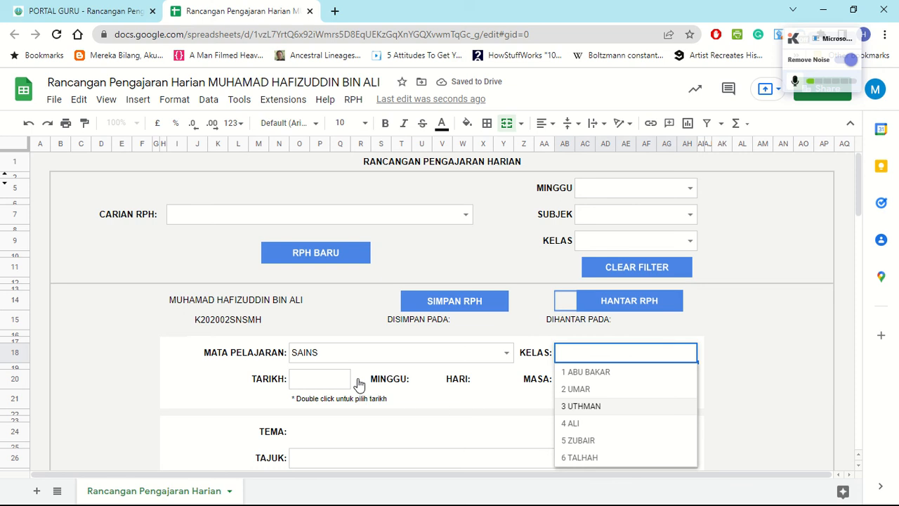
{"action": "key", "text": "Return"}
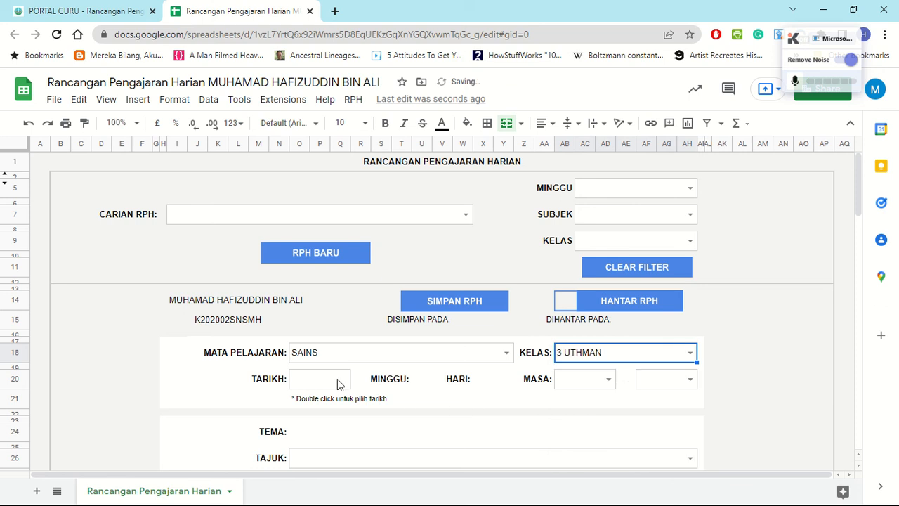
{"action": "double_click", "coordinate": [337, 383]}
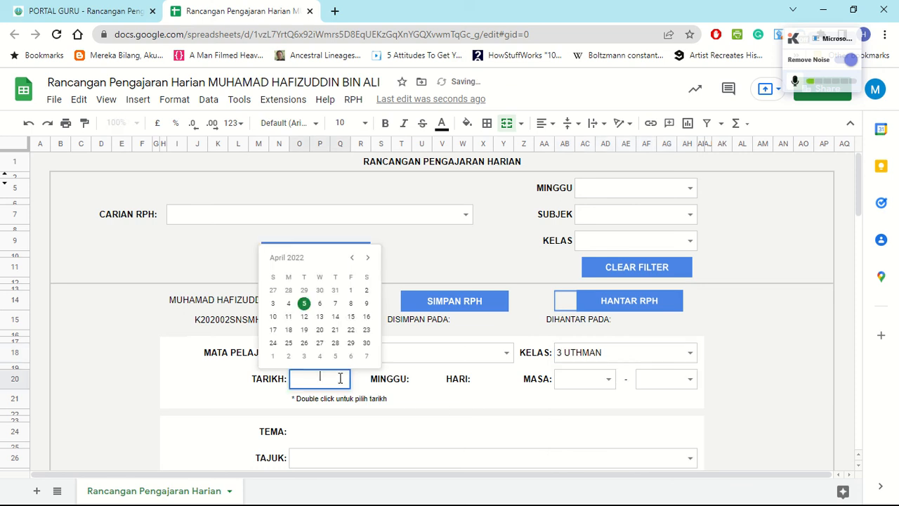
{"action": "left_click", "coordinate": [304, 317]}
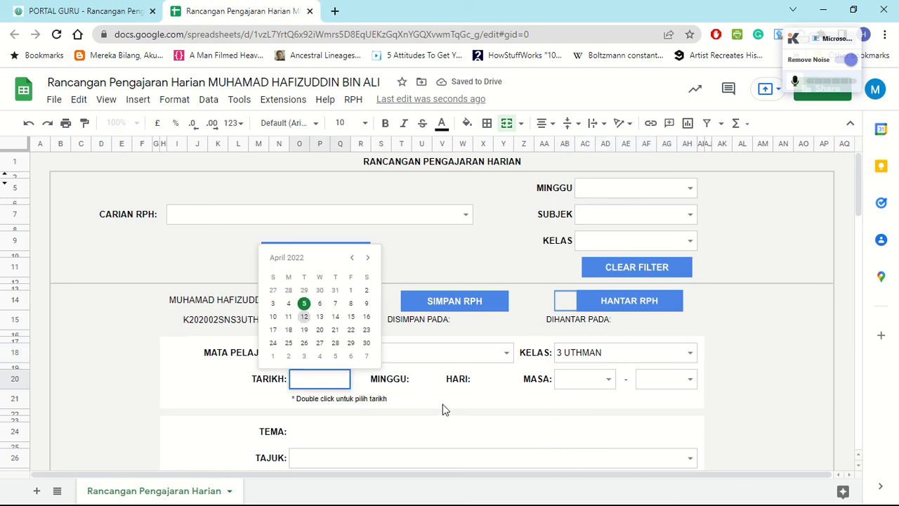
Set the SAINS plan's MASA from 08:40 am to 09:40 am
{"action": "left_click", "coordinate": [580, 378]}
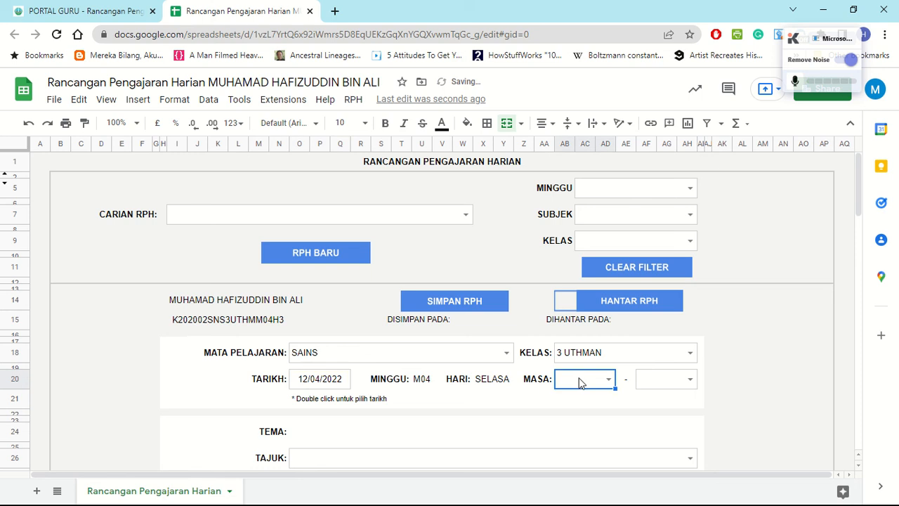
{"action": "double_click", "coordinate": [580, 378]}
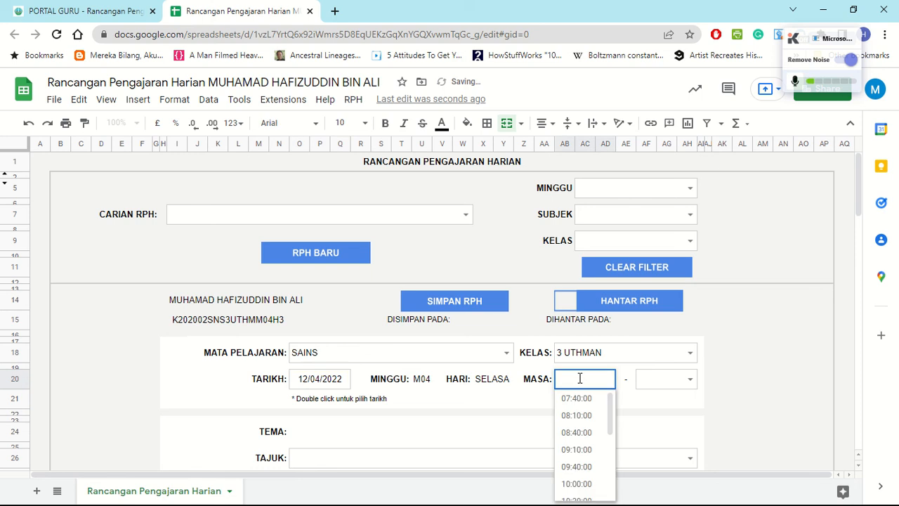
{"action": "left_click", "coordinate": [580, 435]}
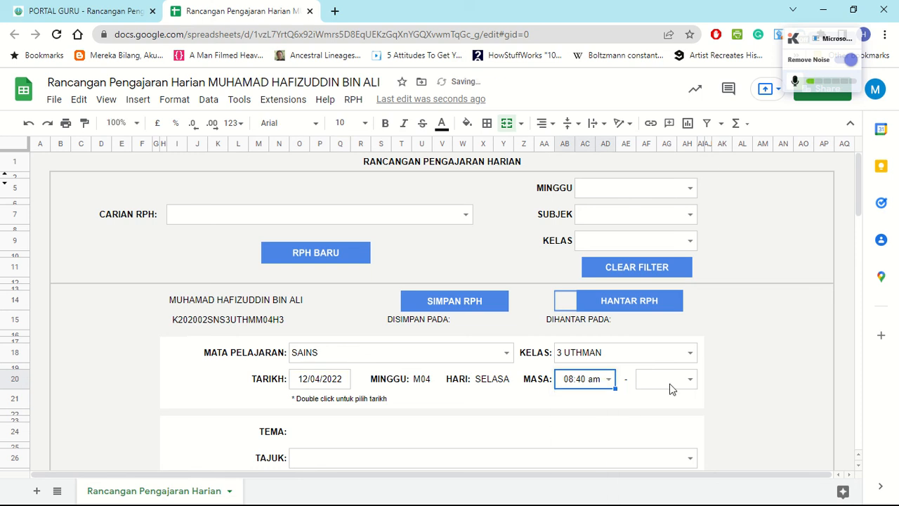
{"action": "double_click", "coordinate": [671, 386]}
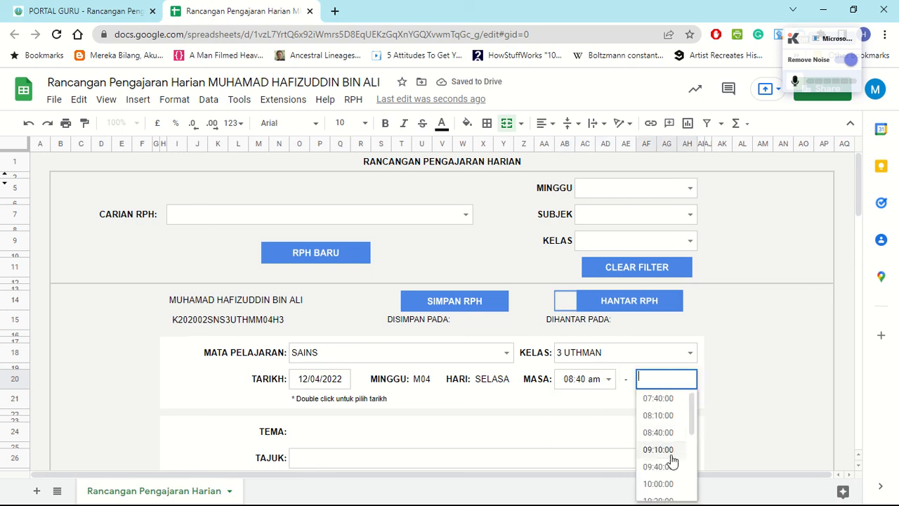
{"action": "key", "text": "Return"}
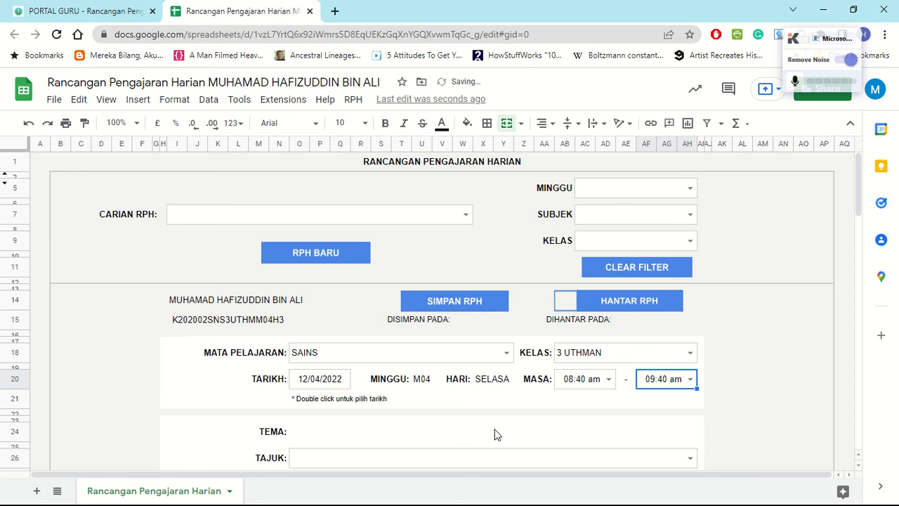
{"action": "scroll", "coordinate": [501, 402], "scroll_direction": "down", "scroll_amount": 1}
{"action": "scroll", "coordinate": [501, 402], "scroll_direction": "down", "scroll_amount": 1}
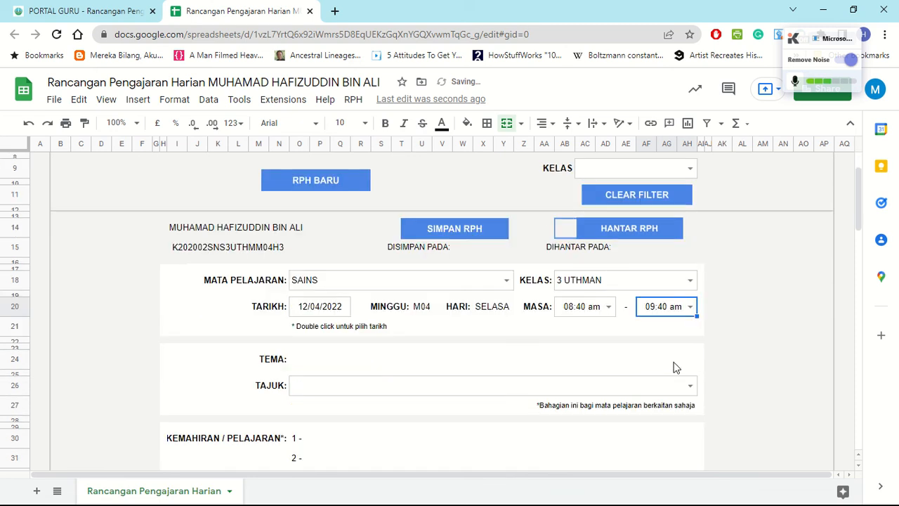
Set the SAINS plan's first MODUL / UNIT entry to 1.0 KEMAHIRAN SAINTIFIK
{"action": "scroll", "coordinate": [736, 393], "scroll_direction": "down", "scroll_amount": 3}
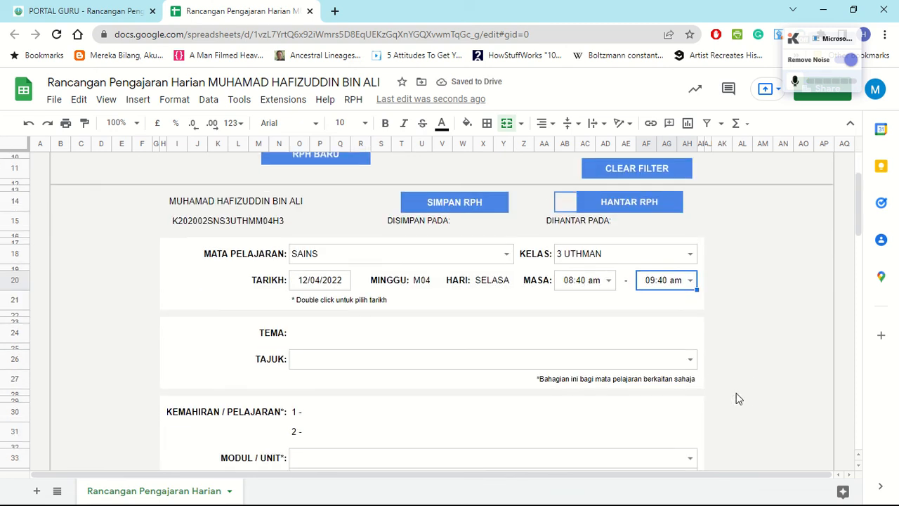
{"action": "left_click", "coordinate": [482, 326]}
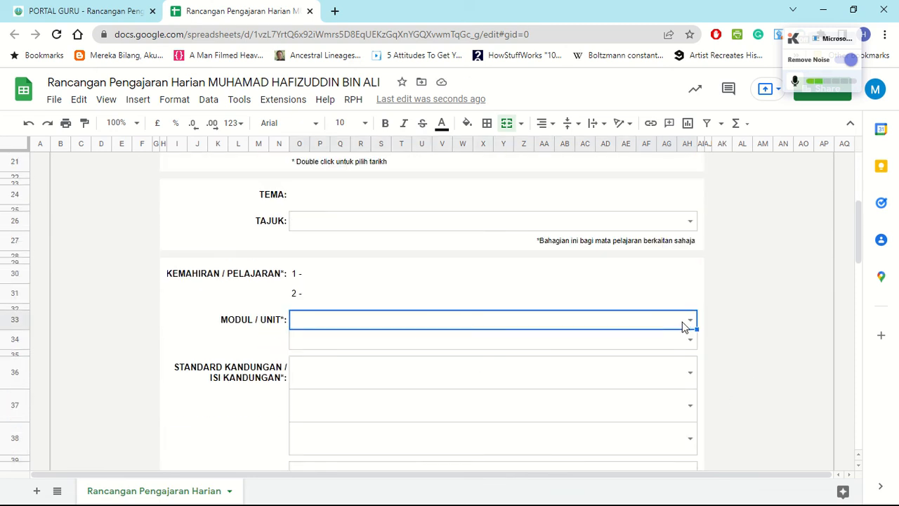
{"action": "left_click", "coordinate": [685, 323]}
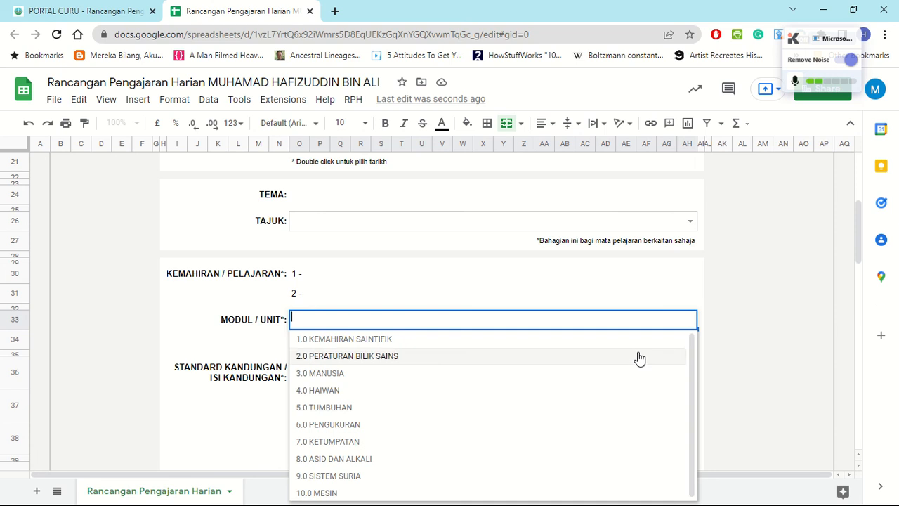
{"action": "left_click", "coordinate": [687, 342]}
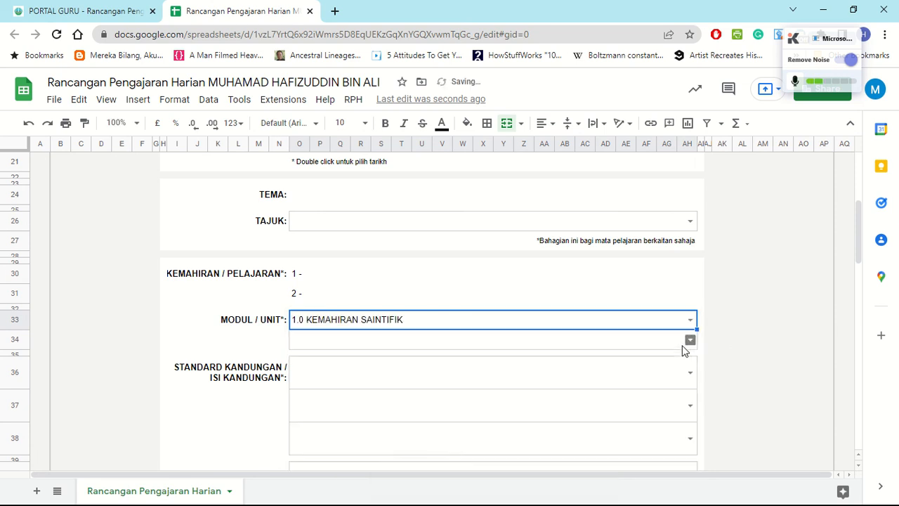
Set the first two STANDARD KANDUNGAN / ISI KANDUNGAN entries to 1.1 Kemahiran Proses Sains and 1.2 Kemahiran Manipulatif
{"action": "double_click", "coordinate": [656, 387]}
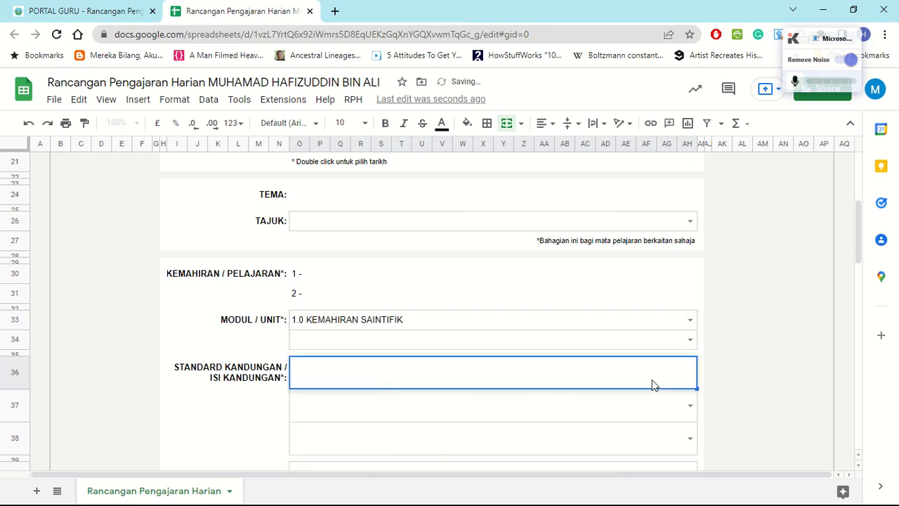
{"action": "left_click", "coordinate": [720, 368]}
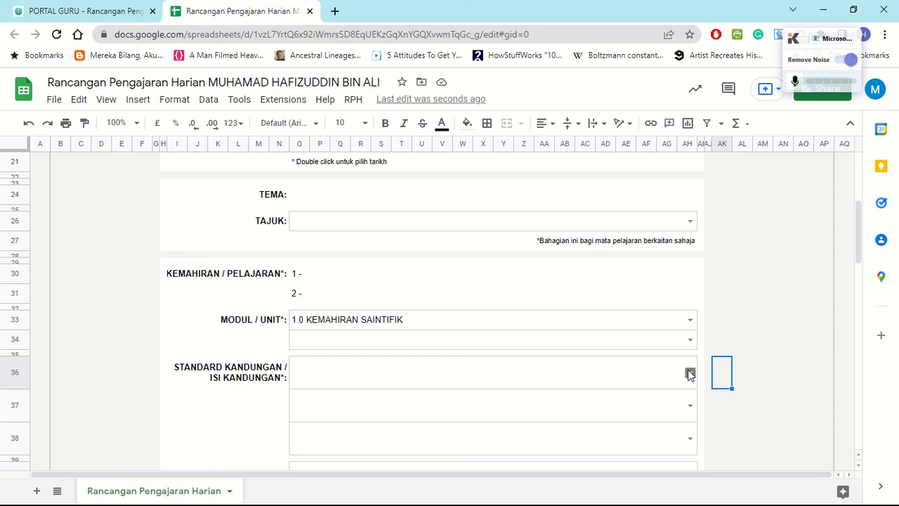
{"action": "left_click", "coordinate": [689, 373]}
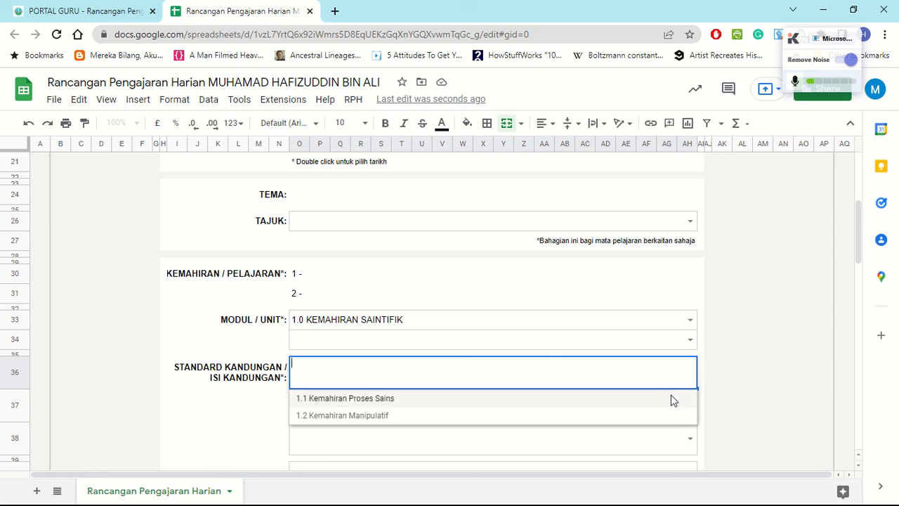
{"action": "left_click", "coordinate": [673, 400]}
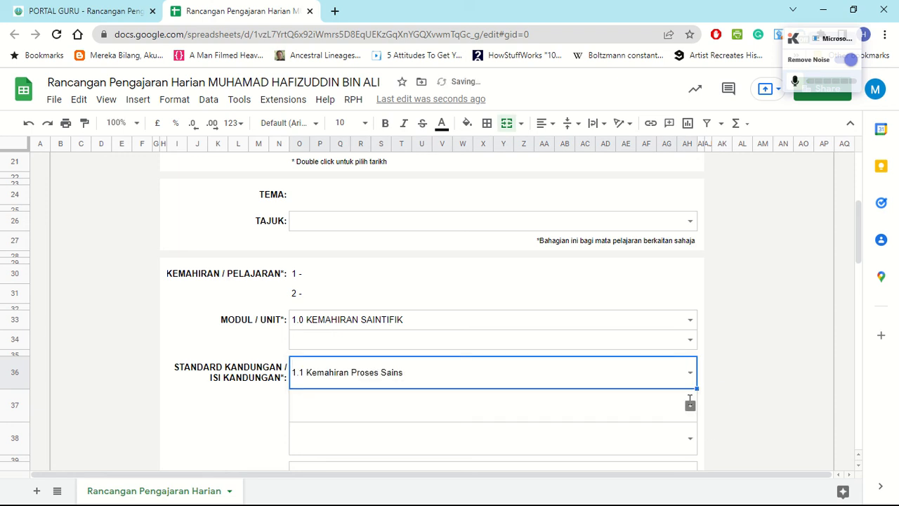
{"action": "double_click", "coordinate": [636, 419]}
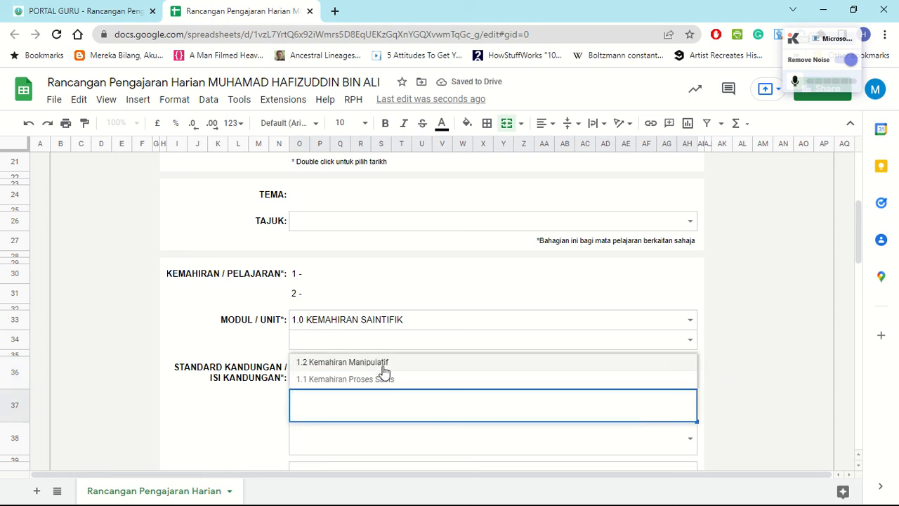
{"action": "left_click", "coordinate": [384, 365]}
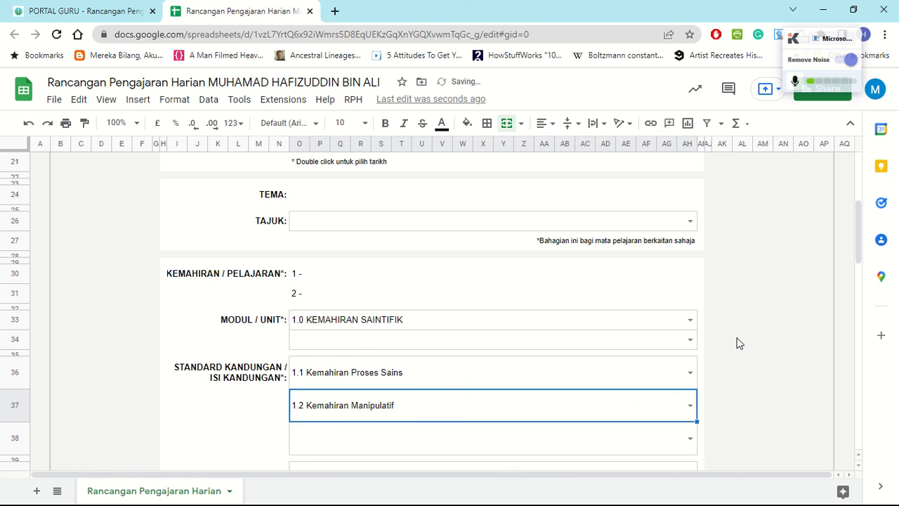
Save the SAINS plan with the Simpan RPH command and check its DISIMPAN PADA entry
{"action": "scroll", "coordinate": [737, 340], "scroll_direction": "down", "scroll_amount": 2}
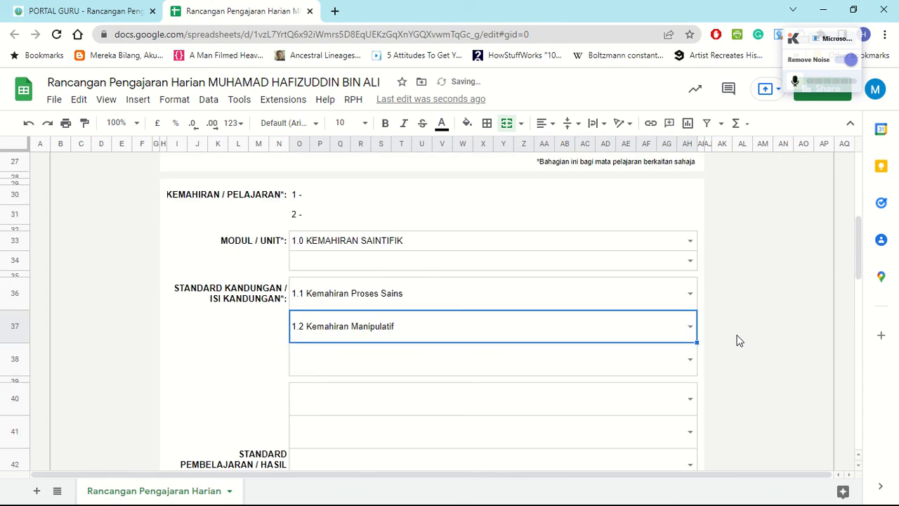
{"action": "scroll", "coordinate": [738, 341], "scroll_direction": "down", "scroll_amount": 10}
{"action": "scroll", "coordinate": [737, 340], "scroll_direction": "down", "scroll_amount": 8}
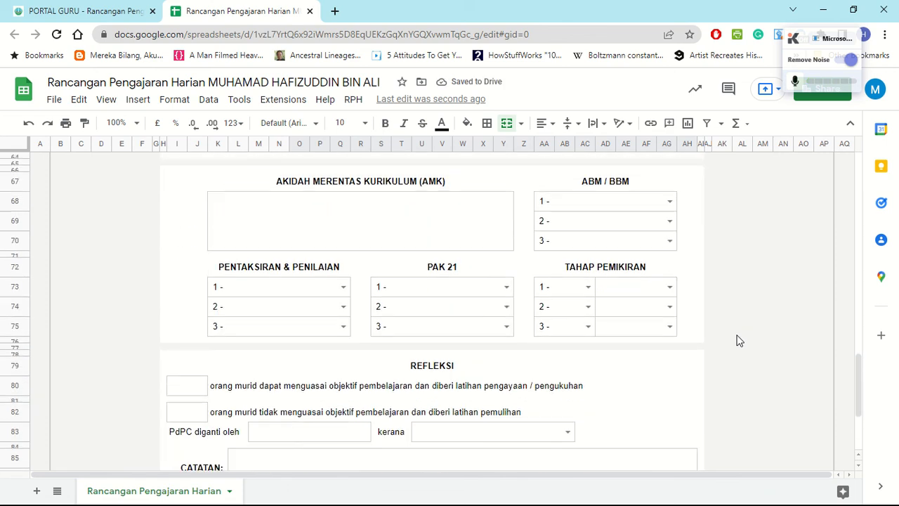
{"action": "scroll", "coordinate": [737, 341], "scroll_direction": "down", "scroll_amount": 1}
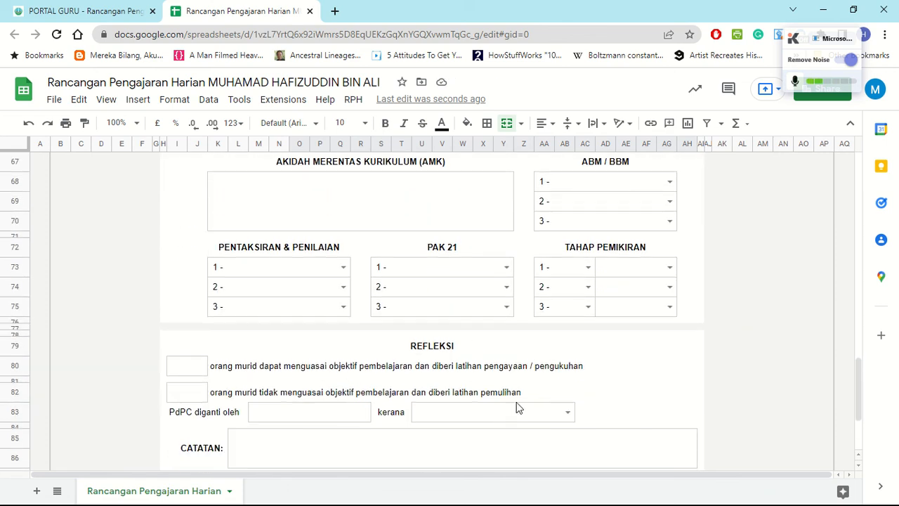
{"action": "scroll", "coordinate": [516, 392], "scroll_direction": "down", "scroll_amount": 1}
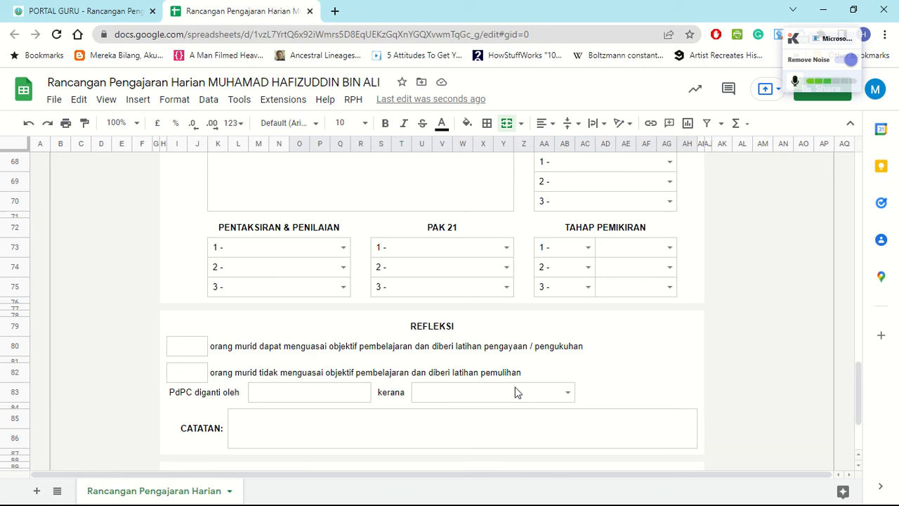
{"action": "scroll", "coordinate": [516, 392], "scroll_direction": "down", "scroll_amount": 2}
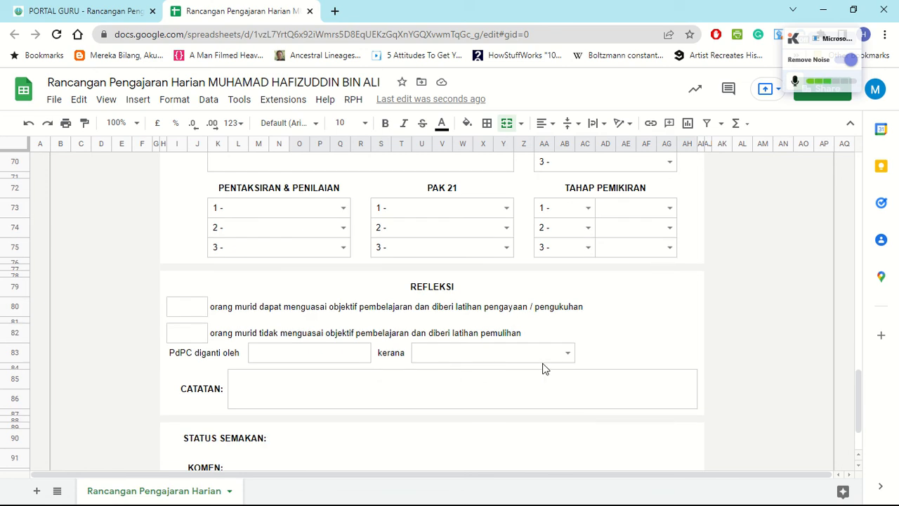
{"action": "left_click", "coordinate": [354, 102]}
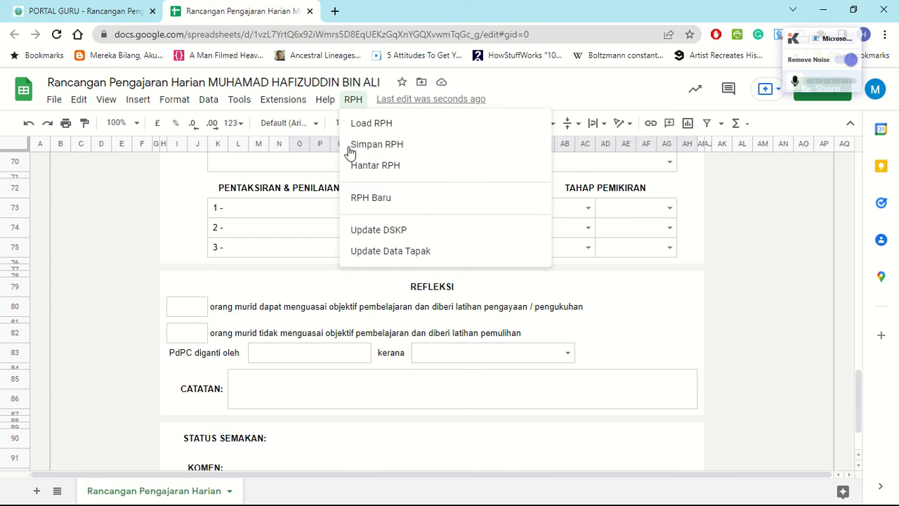
{"action": "left_click", "coordinate": [404, 146]}
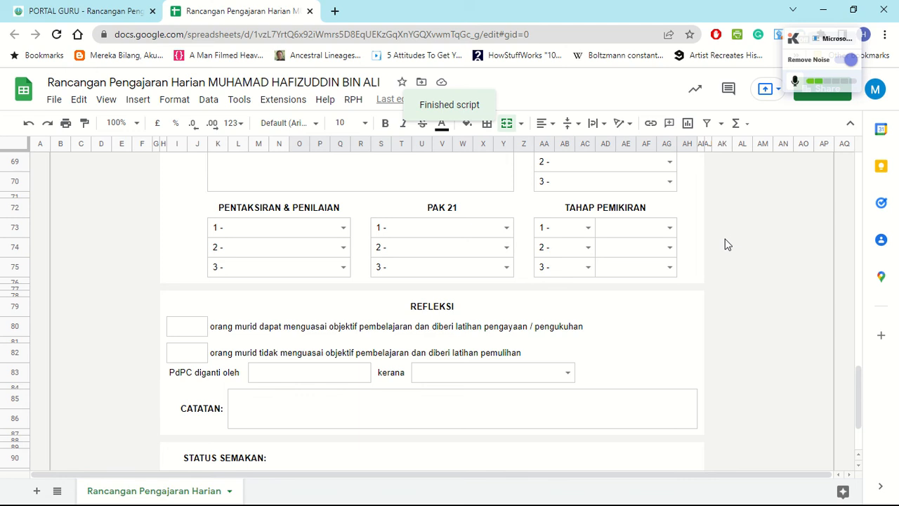
{"action": "scroll", "coordinate": [726, 246], "scroll_direction": "up", "scroll_amount": 5}
{"action": "scroll", "coordinate": [730, 262], "scroll_direction": "up", "scroll_amount": 5}
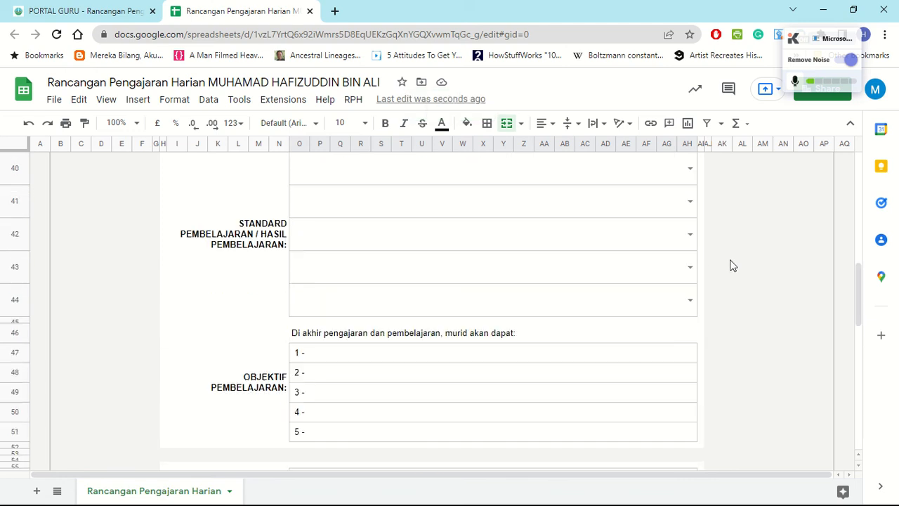
{"action": "scroll", "coordinate": [731, 264], "scroll_direction": "up", "scroll_amount": 5}
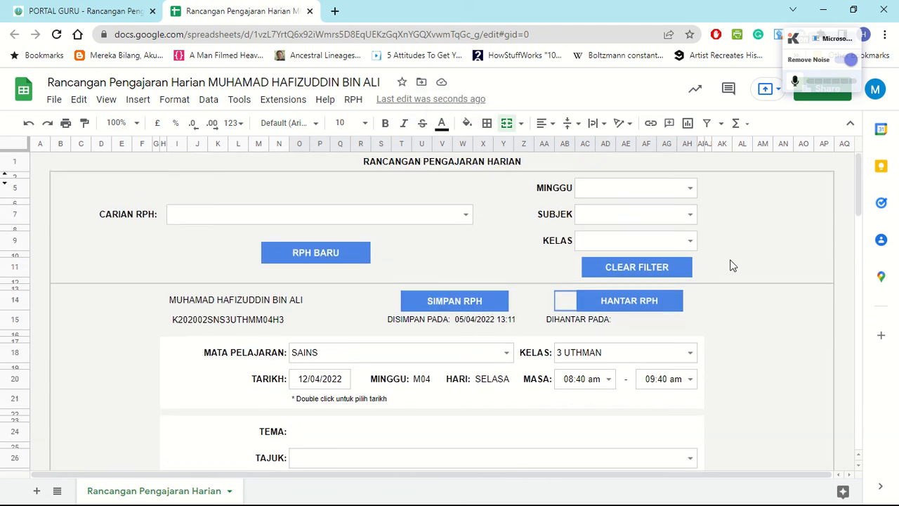
{"action": "scroll", "coordinate": [731, 264], "scroll_direction": "down", "scroll_amount": 2}
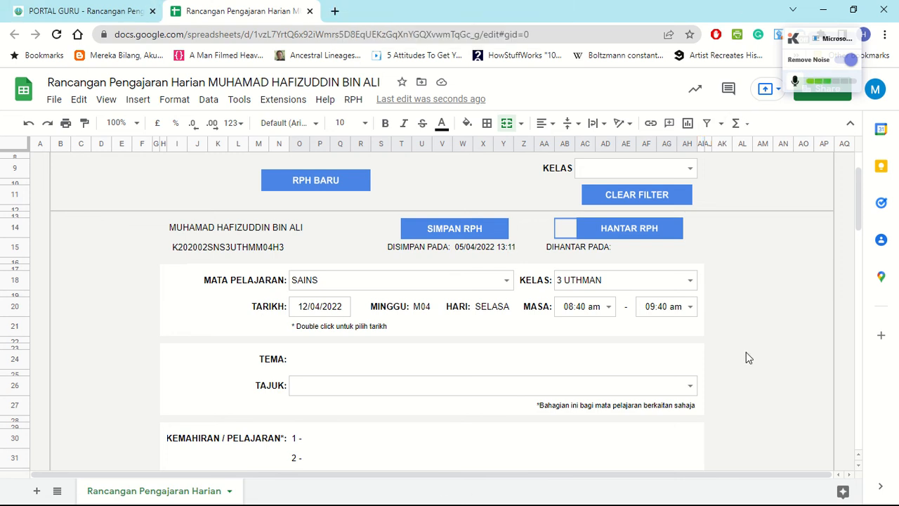
{"action": "scroll", "coordinate": [747, 353], "scroll_direction": "up", "scroll_amount": 2}
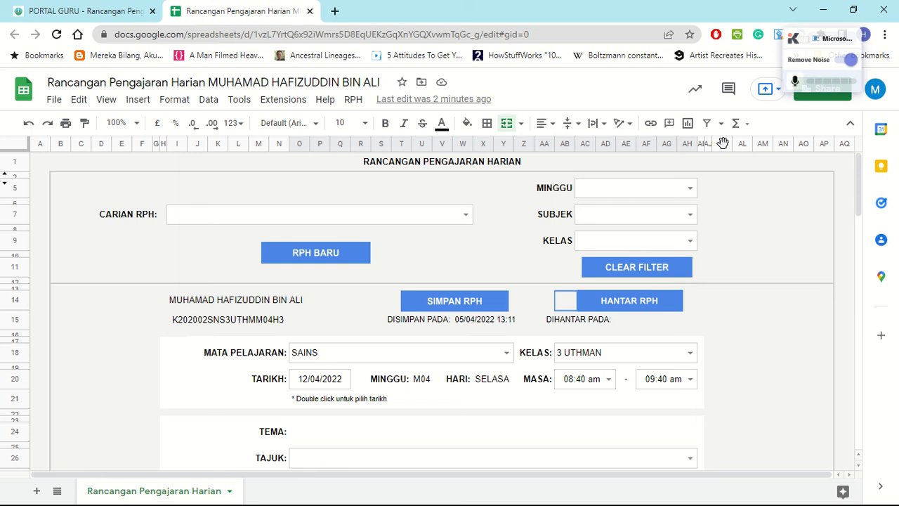
{"action": "left_click_drag", "start_coordinate": [818, 44], "coordinate": [837, 34]}
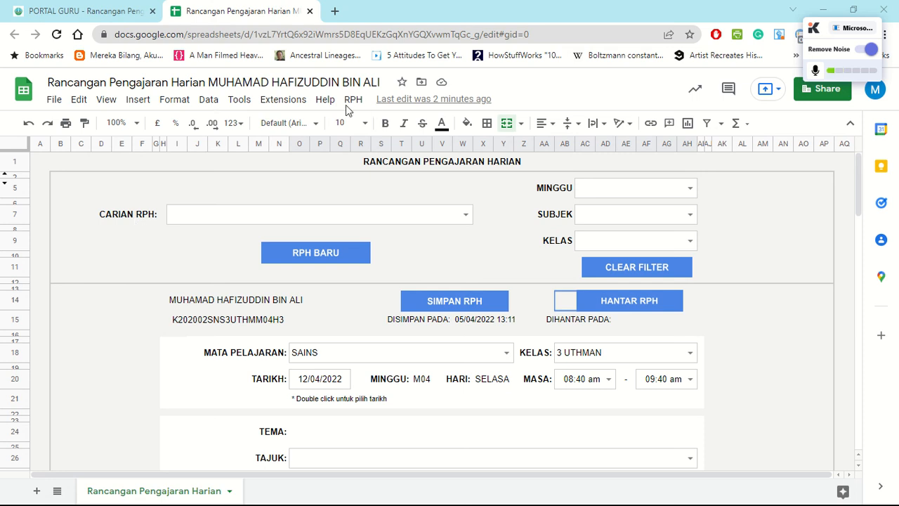
{"action": "mouse_move", "coordinate": [464, 5]}
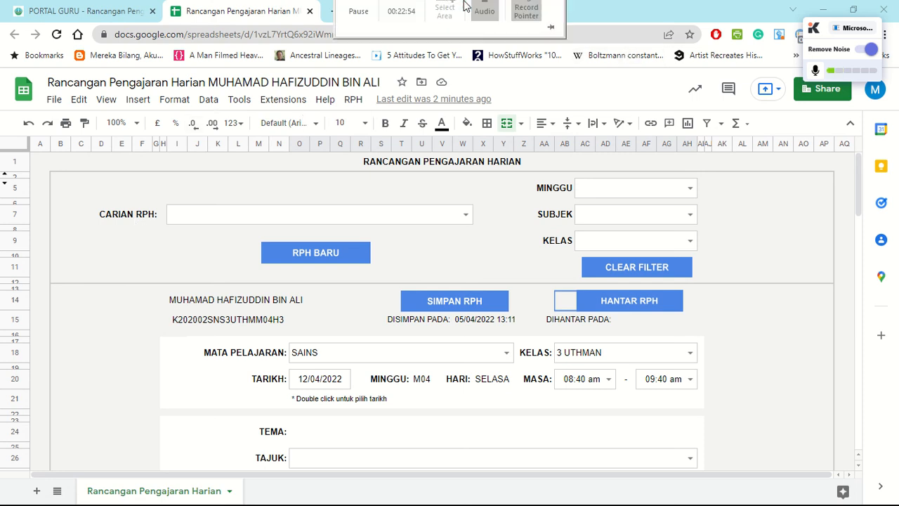